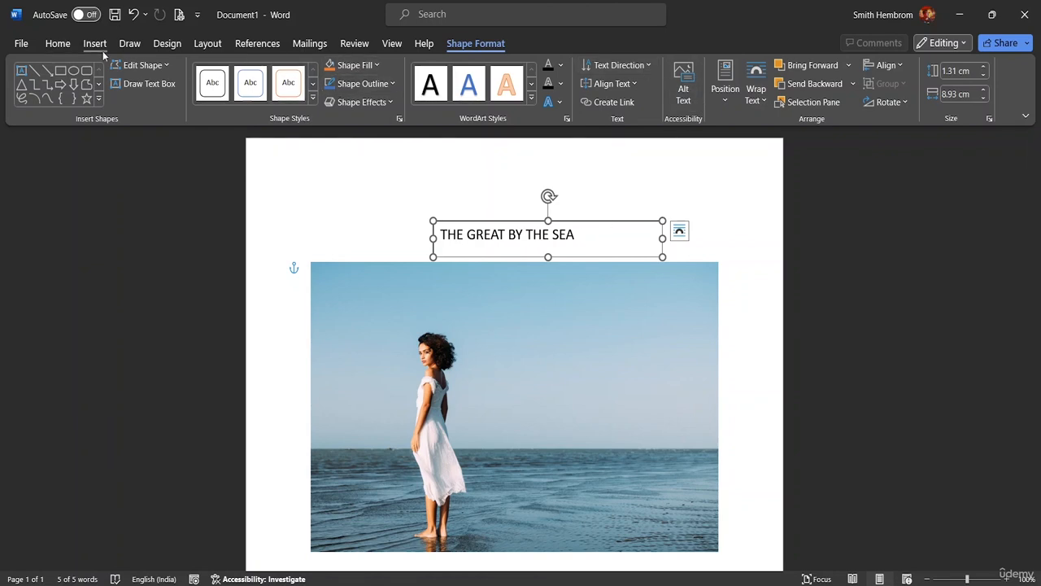
Set the title text to 28 pt and widen its text box to fit one line, ending with the picture selected.
{"action": "left_click", "coordinate": [58, 44]}
{"action": "left_click_drag", "start_coordinate": [596, 233], "coordinate": [451, 227]}
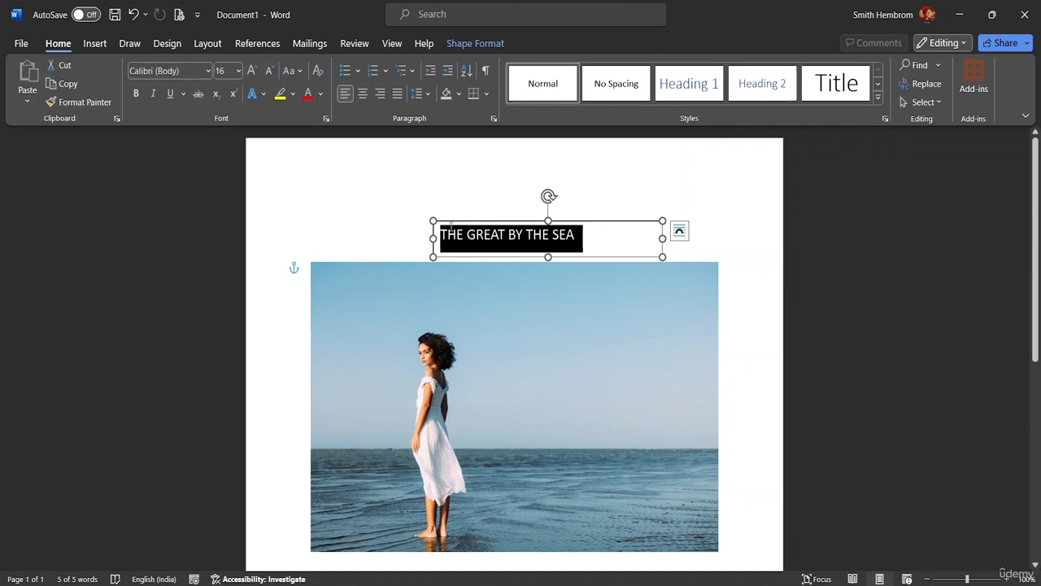
{"action": "left_click", "coordinate": [239, 71]}
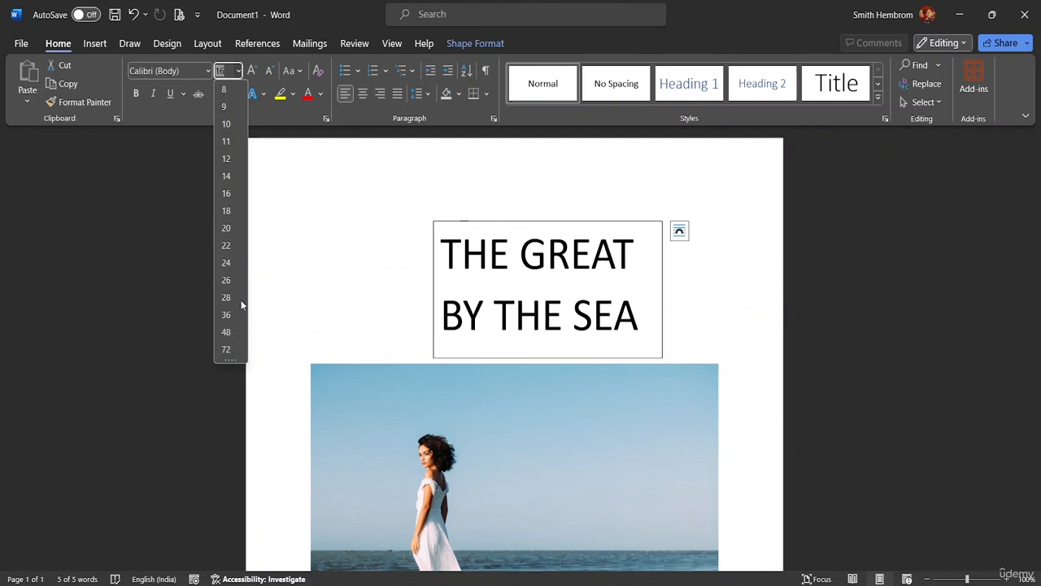
{"action": "left_click", "coordinate": [227, 299]}
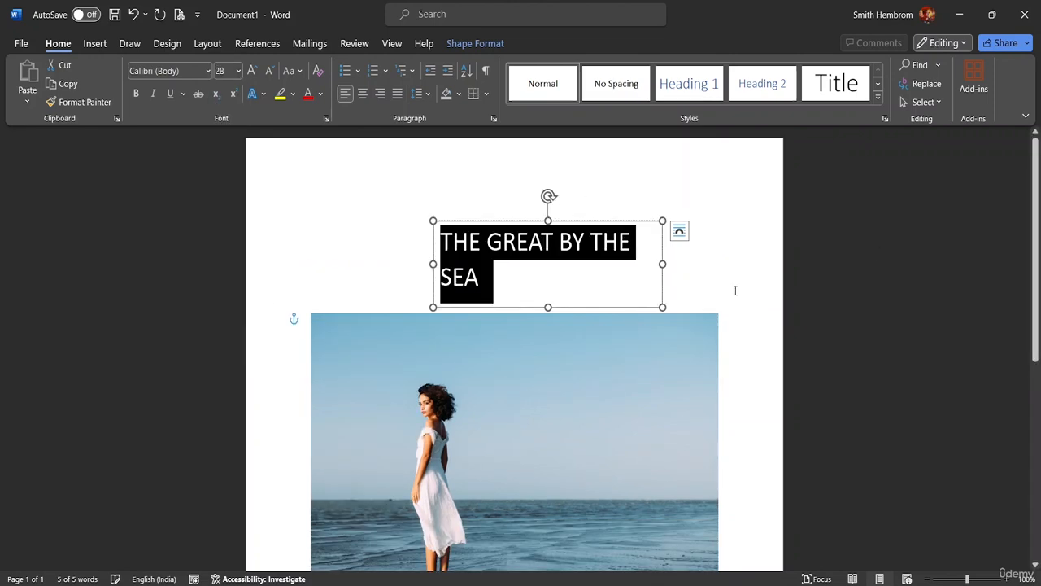
{"action": "left_click_drag", "start_coordinate": [661, 266], "coordinate": [715, 267]}
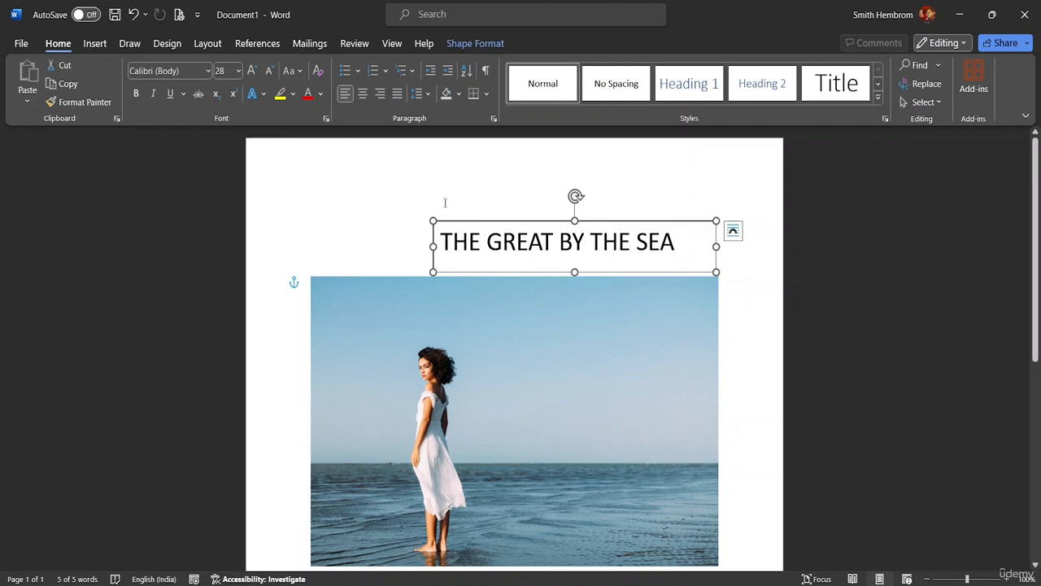
{"action": "left_click", "coordinate": [457, 305]}
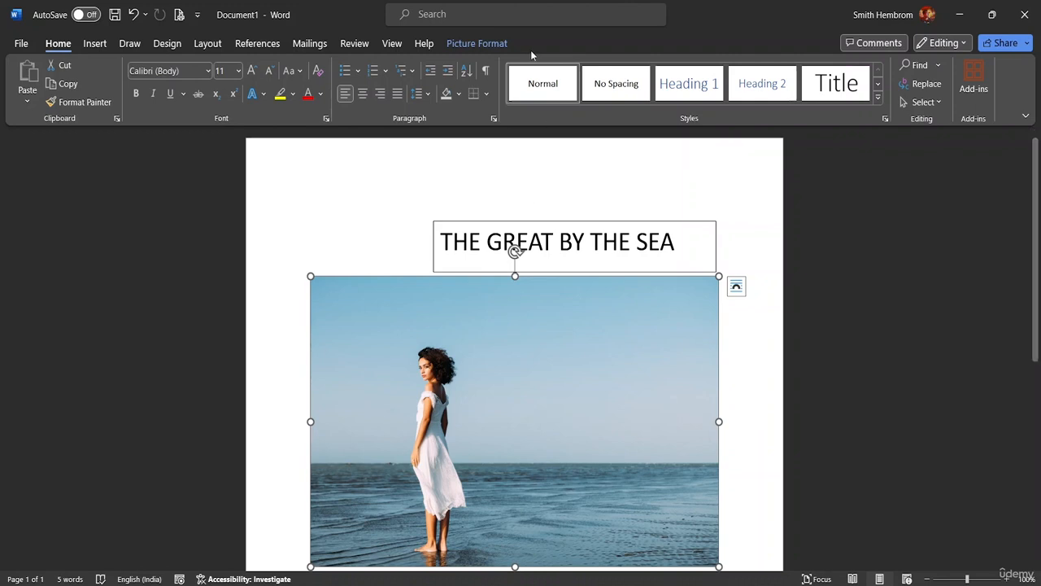
{"action": "left_click", "coordinate": [479, 43]}
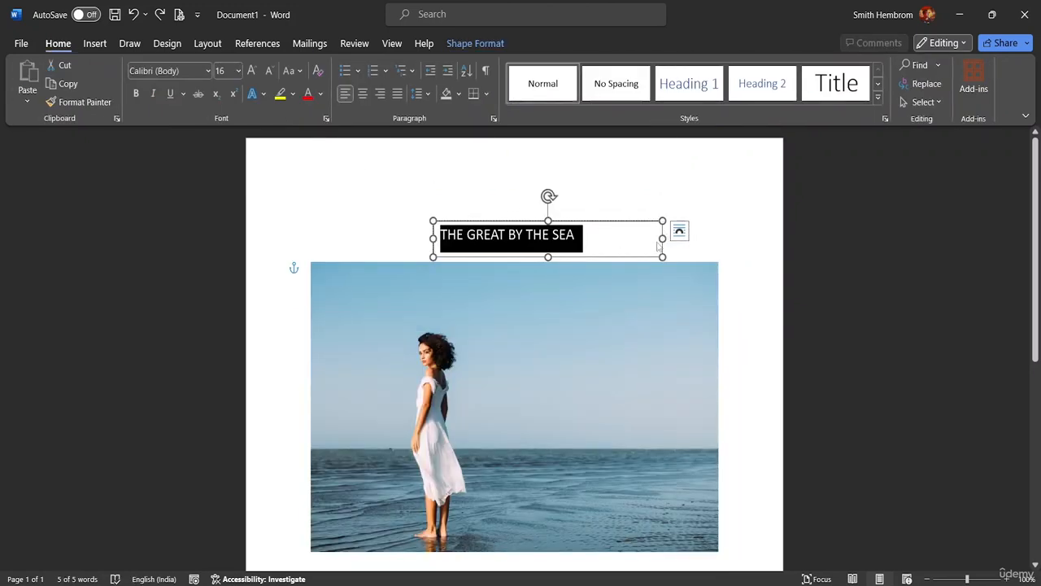
Enlarge the title text box and set its text to 36 pt, dismissing the VPN update window.
{"action": "left_click_drag", "start_coordinate": [666, 261], "coordinate": [715, 331]}
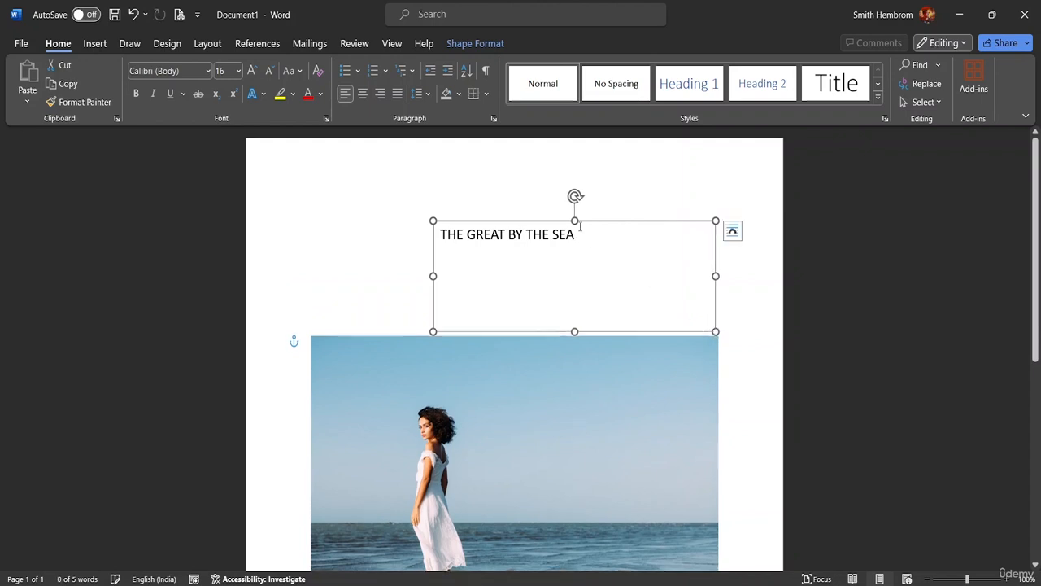
{"action": "left_click_drag", "start_coordinate": [589, 240], "coordinate": [440, 240]}
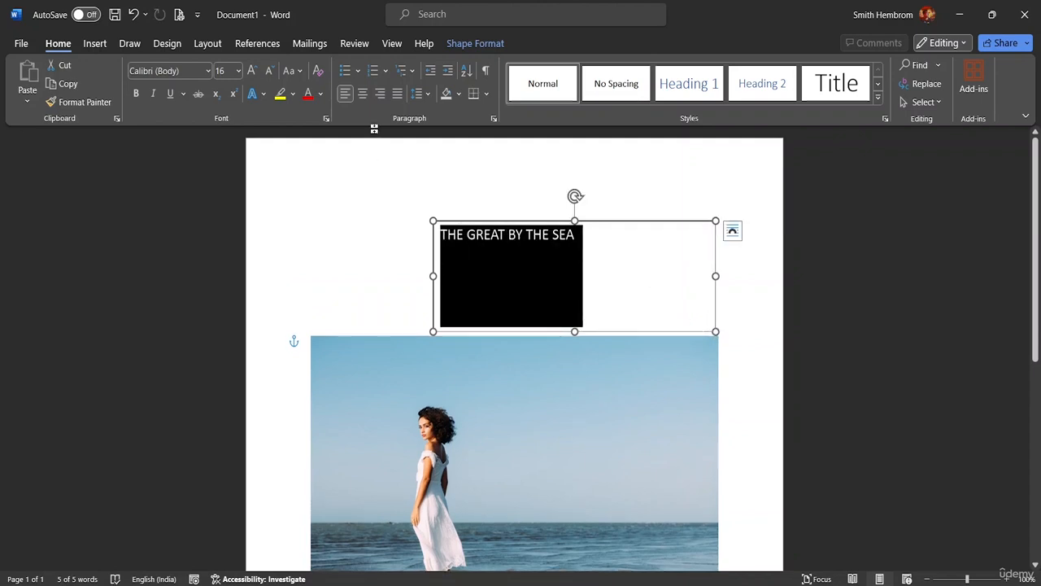
{"action": "left_click", "coordinate": [238, 71]}
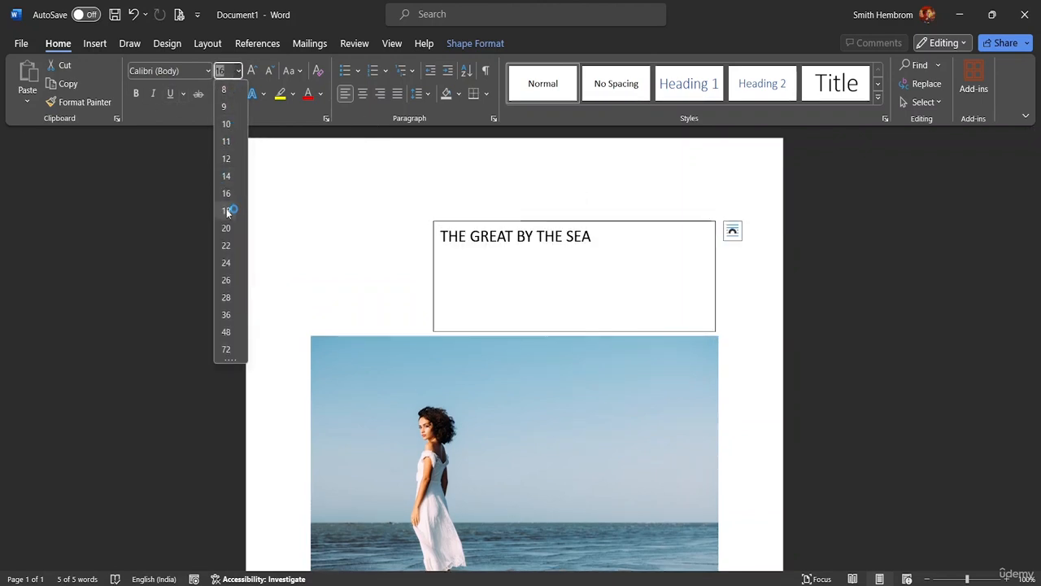
{"action": "left_click", "coordinate": [227, 314]}
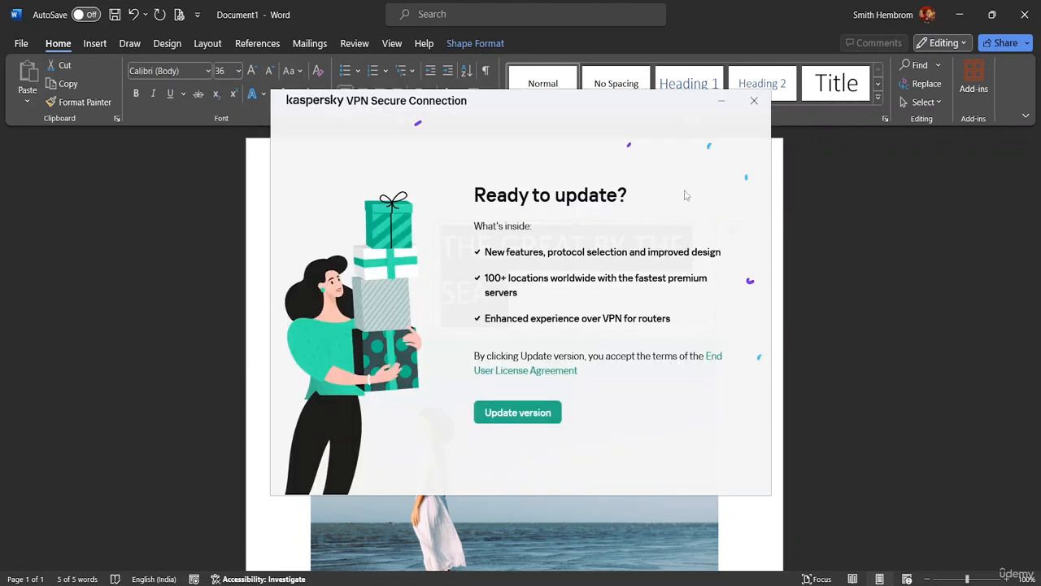
{"action": "left_click", "coordinate": [754, 102]}
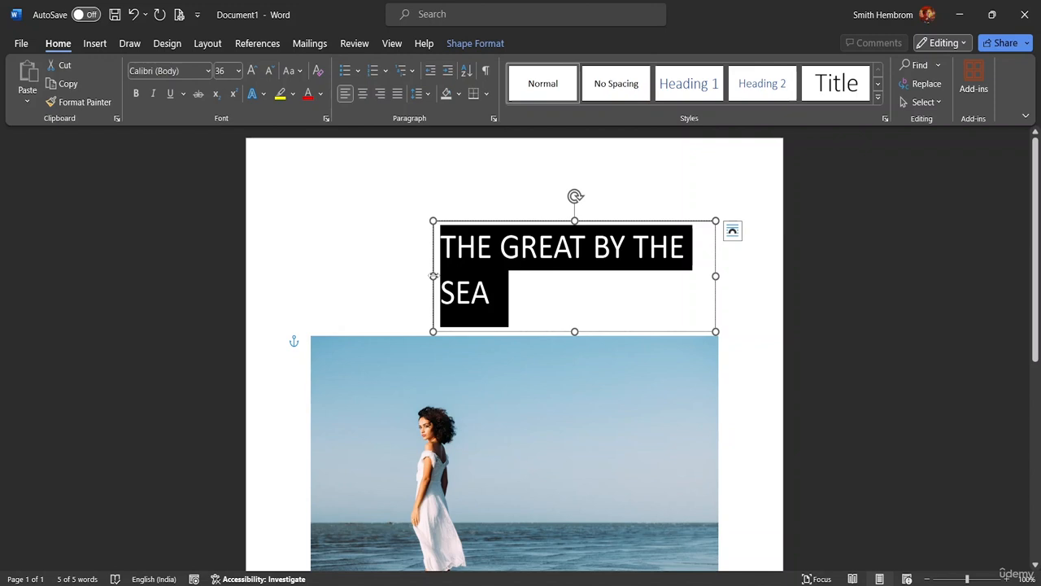
Resize the title text box around its single line of text to about 12.55 cm wide and 1.78 cm high.
{"action": "left_click_drag", "start_coordinate": [433, 276], "coordinate": [317, 276]}
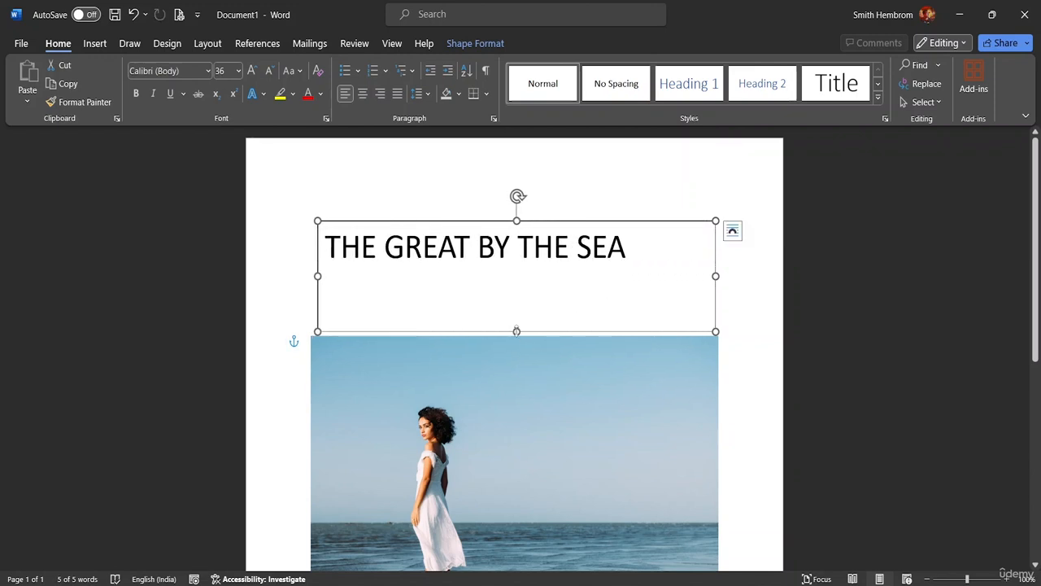
{"action": "left_click_drag", "start_coordinate": [517, 328], "coordinate": [529, 268]}
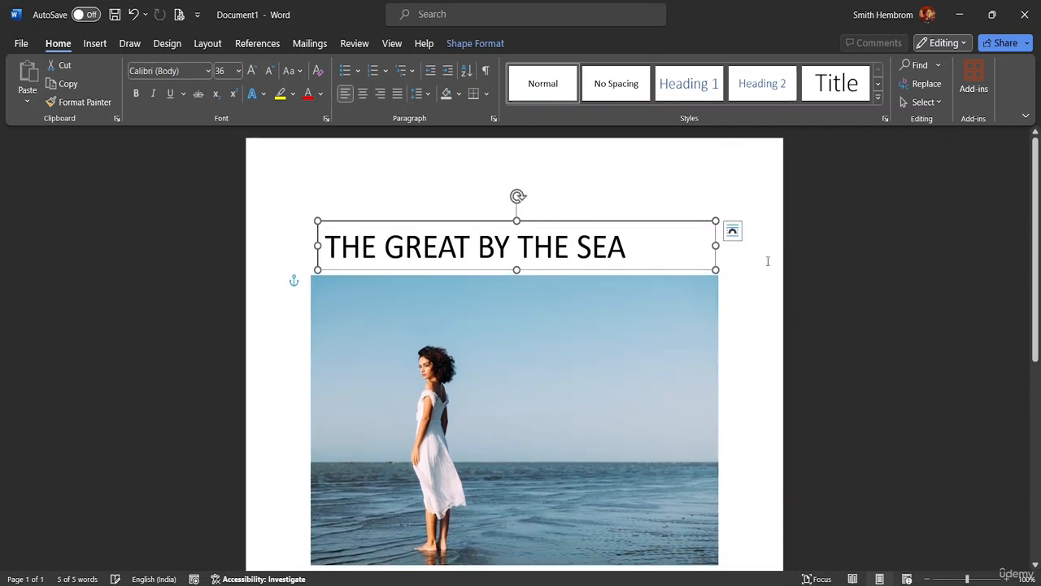
{"action": "left_click_drag", "start_coordinate": [722, 245], "coordinate": [641, 238]}
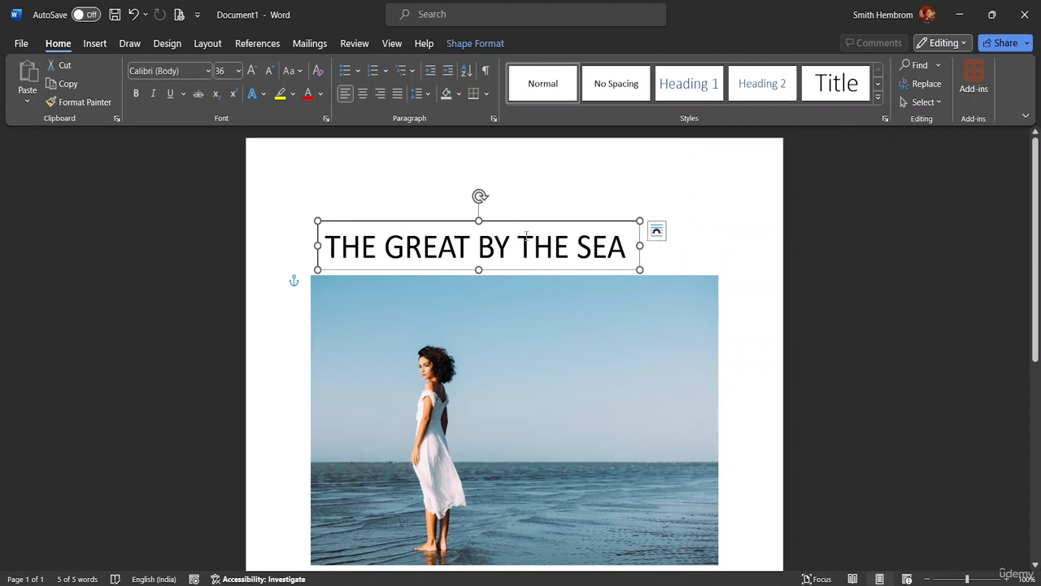
Set the title text box's text wrapping to Square.
{"action": "left_click", "coordinate": [472, 45]}
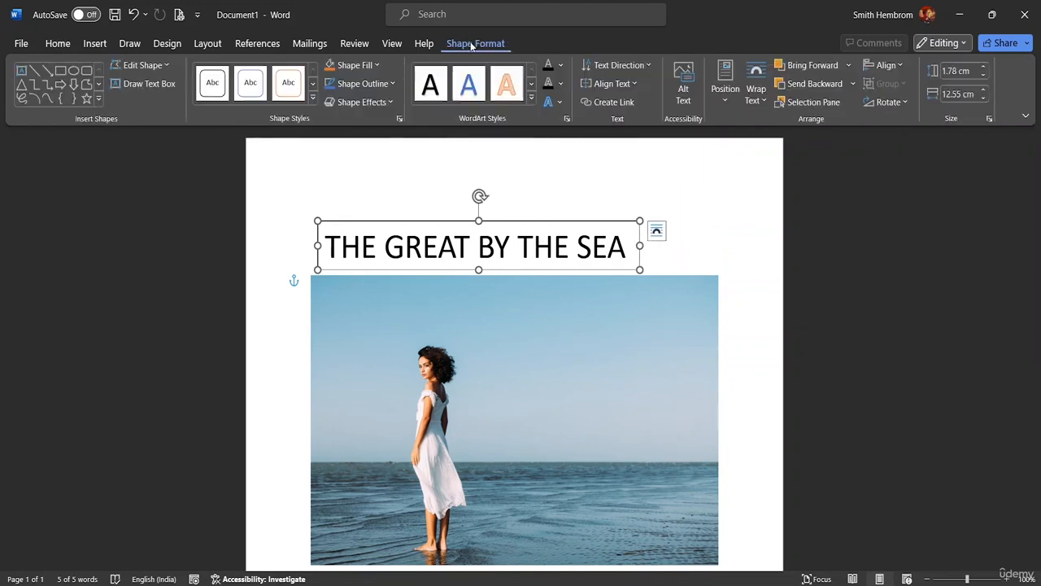
{"action": "left_click", "coordinate": [763, 100]}
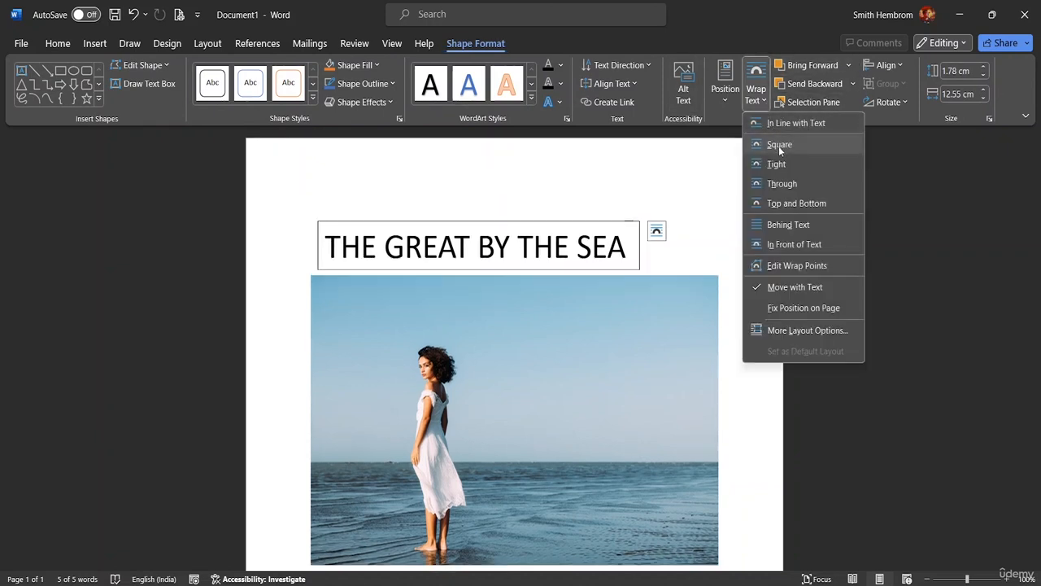
{"action": "left_click", "coordinate": [779, 147]}
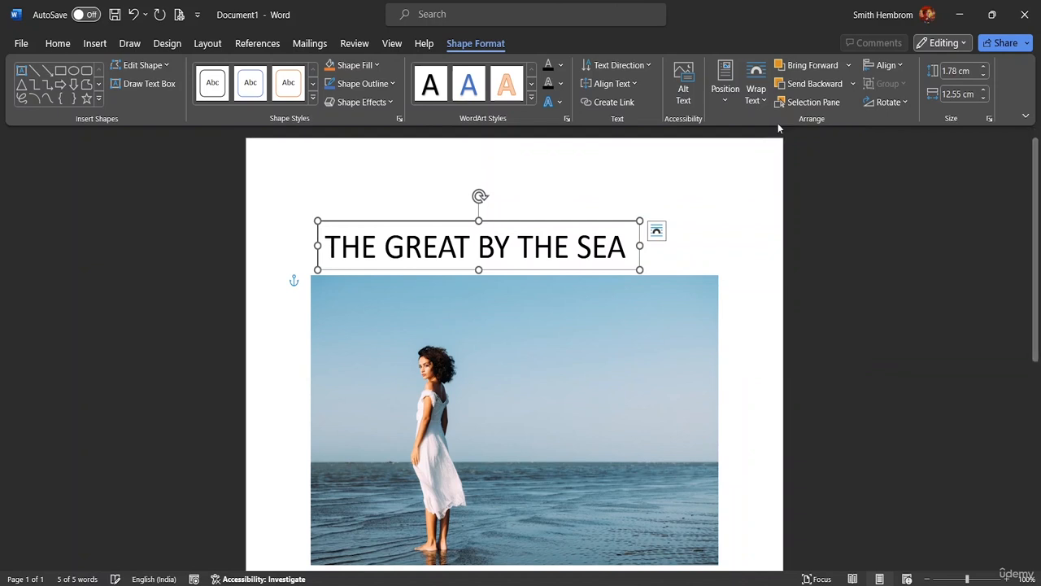
Bring the title text box to the front and move it slightly up the page.
{"action": "left_click", "coordinate": [849, 65]}
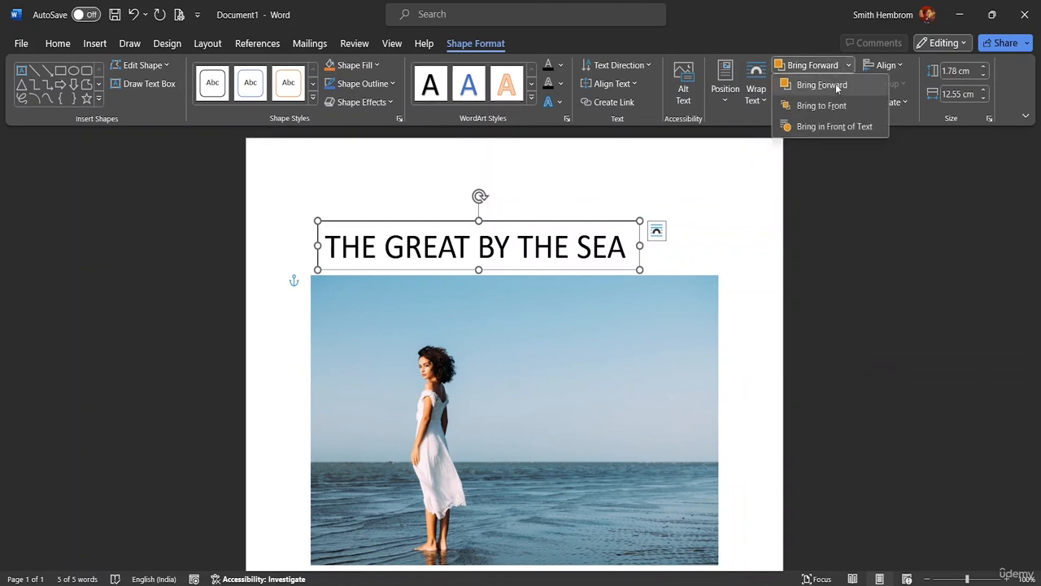
{"action": "left_click", "coordinate": [814, 105]}
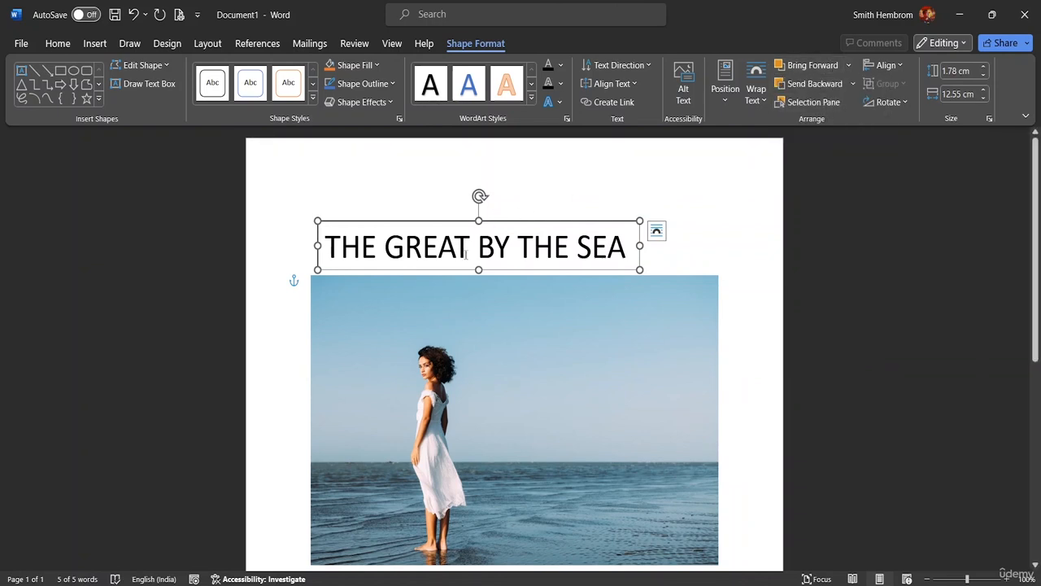
{"action": "mouse_move", "coordinate": [470, 268]}
{"action": "left_mouse_down"}
{"action": "mouse_move", "coordinate": [469, 286]}
{"action": "mouse_move", "coordinate": [473, 254]}
{"action": "left_mouse_up"}
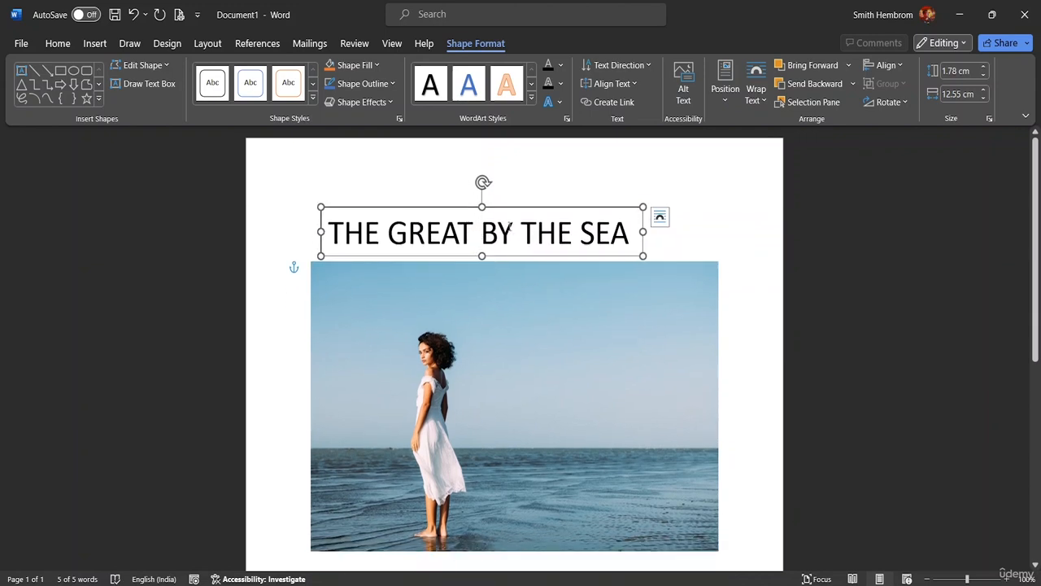
Set the beach picture's text wrapping to Square.
{"action": "left_click", "coordinate": [483, 282]}
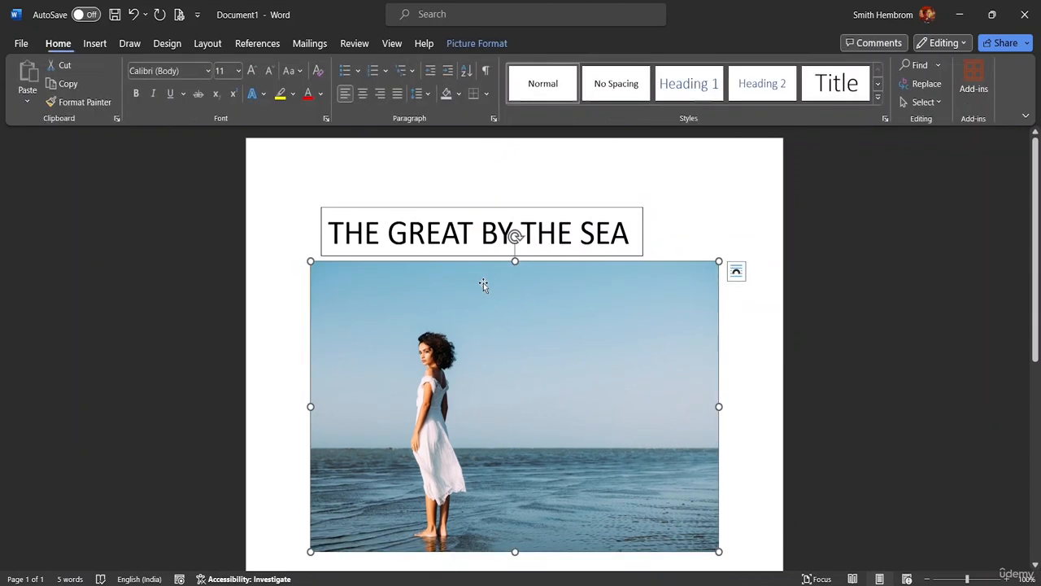
{"action": "left_click", "coordinate": [477, 43]}
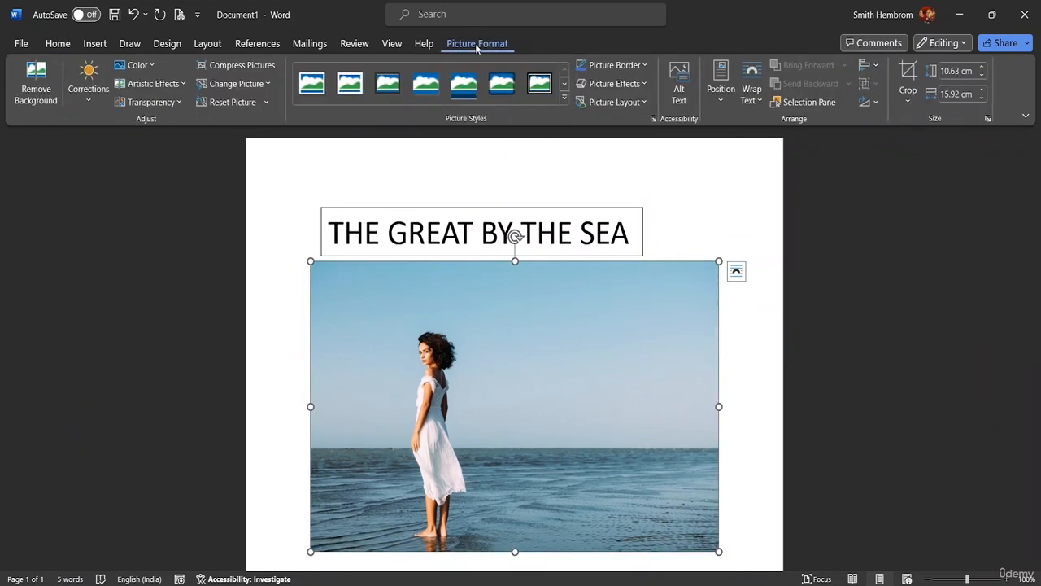
{"action": "left_click", "coordinate": [759, 101]}
{"action": "left_click", "coordinate": [771, 146]}
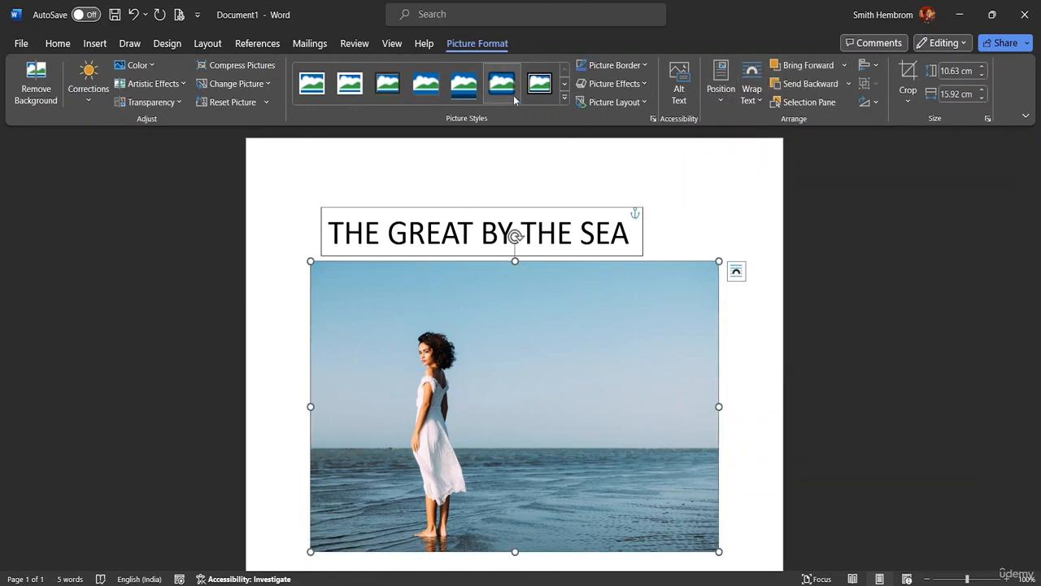
{"action": "left_click", "coordinate": [687, 236]}
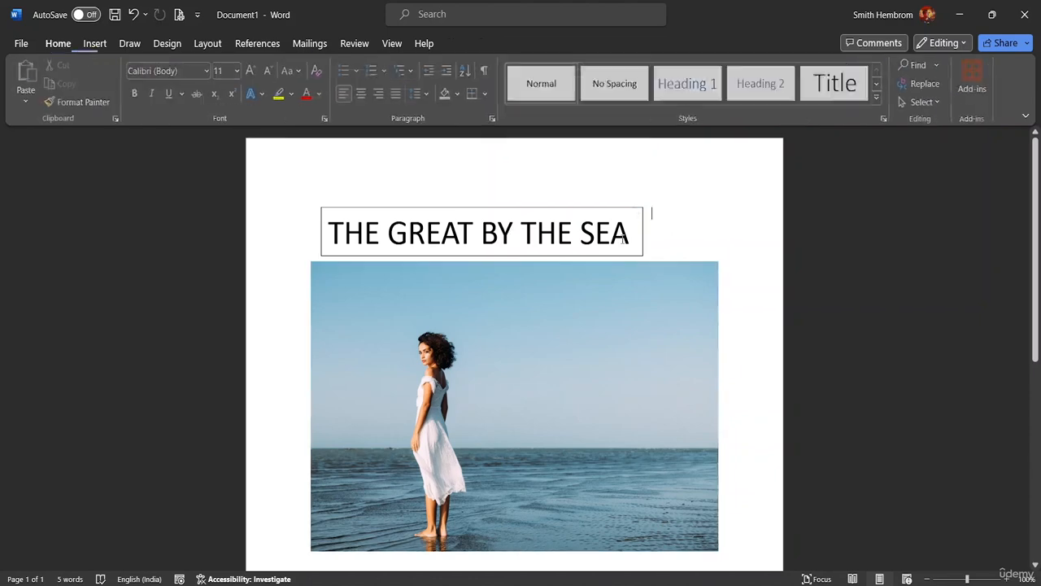
{"action": "double_click", "coordinate": [564, 205]}
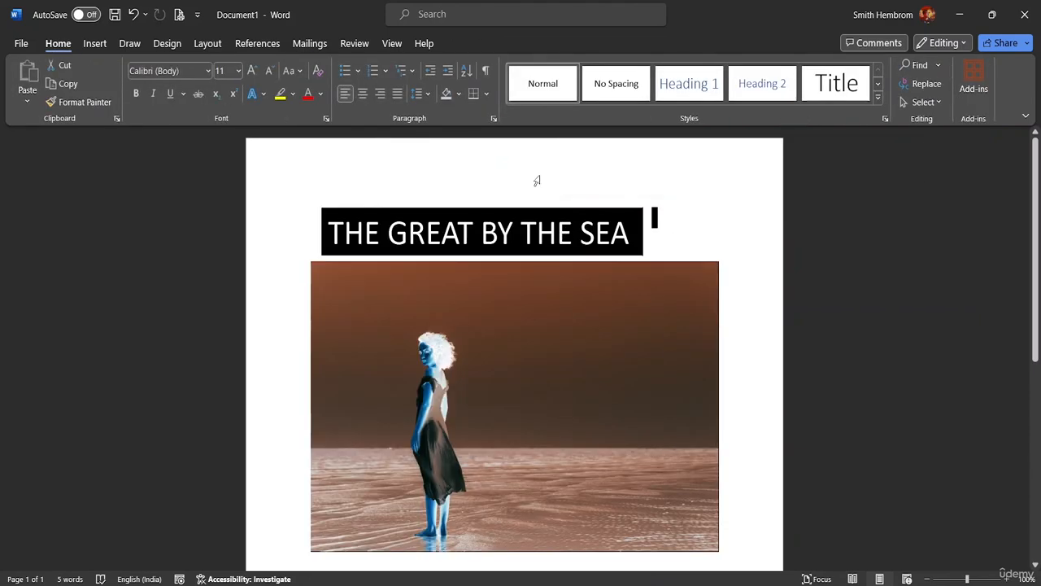
{"action": "double_click", "coordinate": [538, 181]}
{"action": "double_click", "coordinate": [675, 228]}
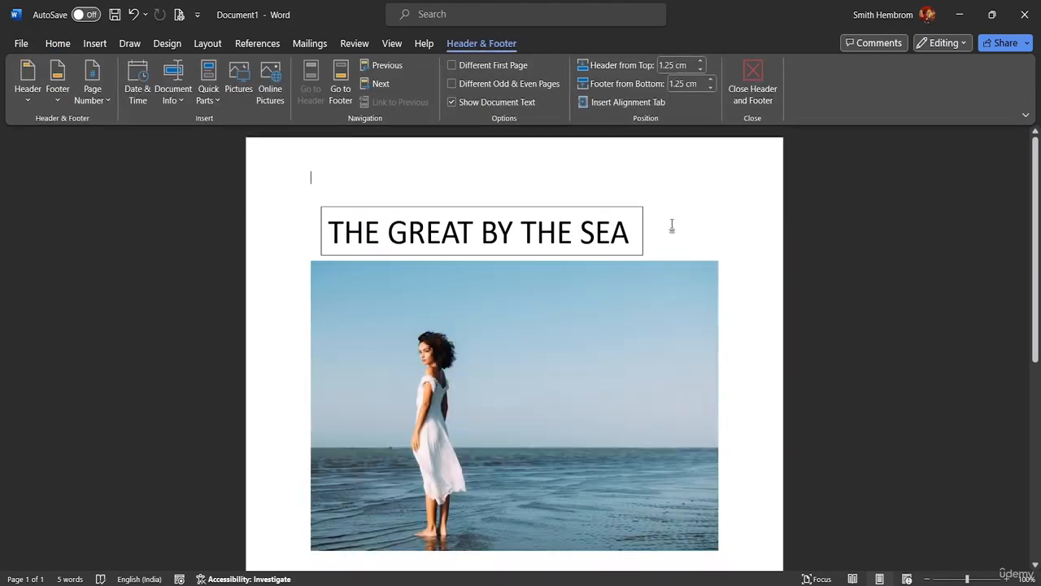
Move the title text box down to overlap the picture's upper edge and bring it to the front.
{"action": "left_click", "coordinate": [610, 255]}
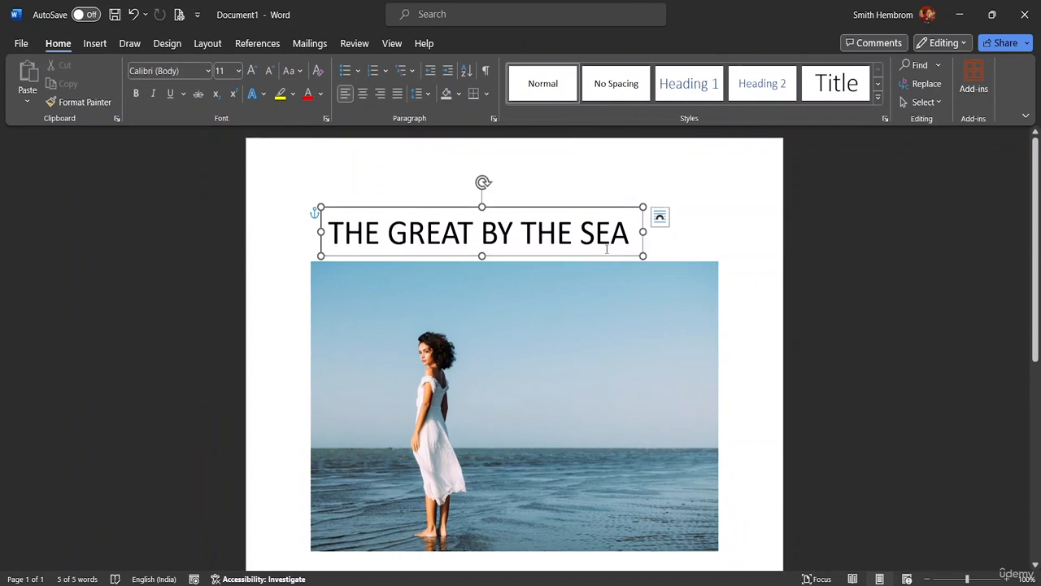
{"action": "mouse_move", "coordinate": [610, 255]}
{"action": "left_mouse_down"}
{"action": "mouse_move", "coordinate": [609, 319]}
{"action": "mouse_move", "coordinate": [613, 259]}
{"action": "left_mouse_up"}
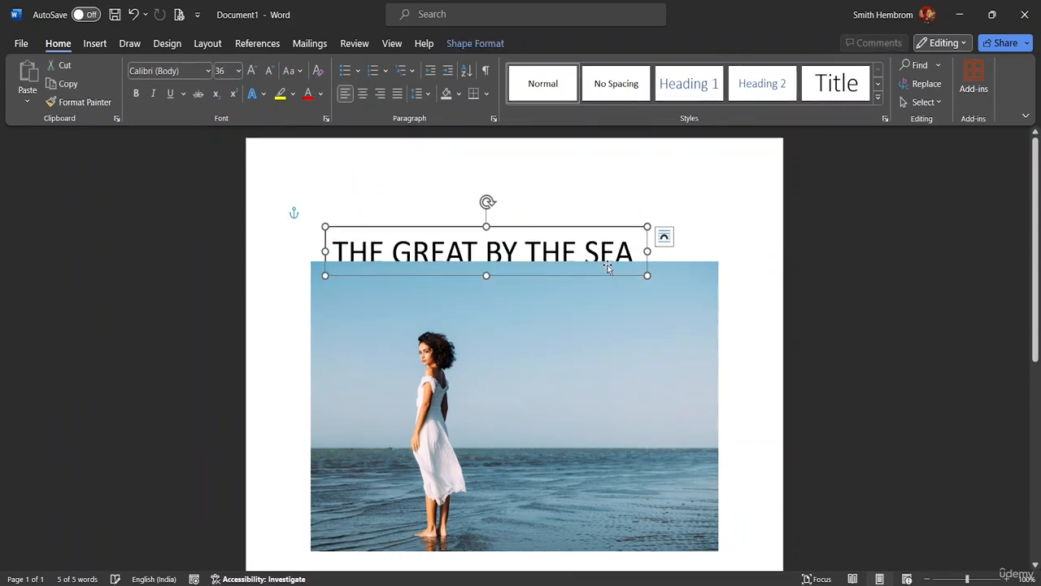
{"action": "left_click", "coordinate": [481, 45]}
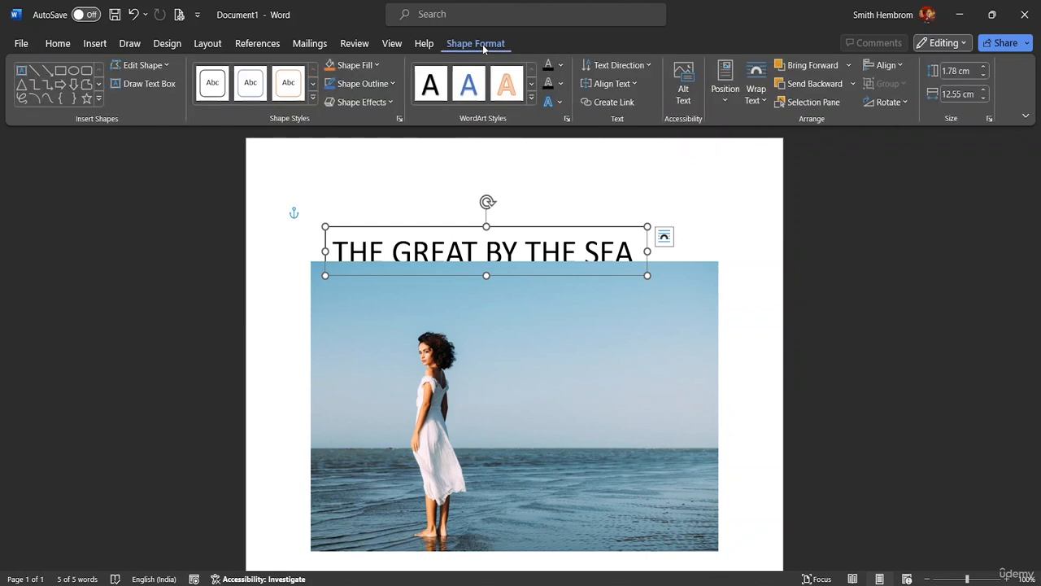
{"action": "left_click", "coordinate": [849, 66]}
{"action": "left_click", "coordinate": [809, 104]}
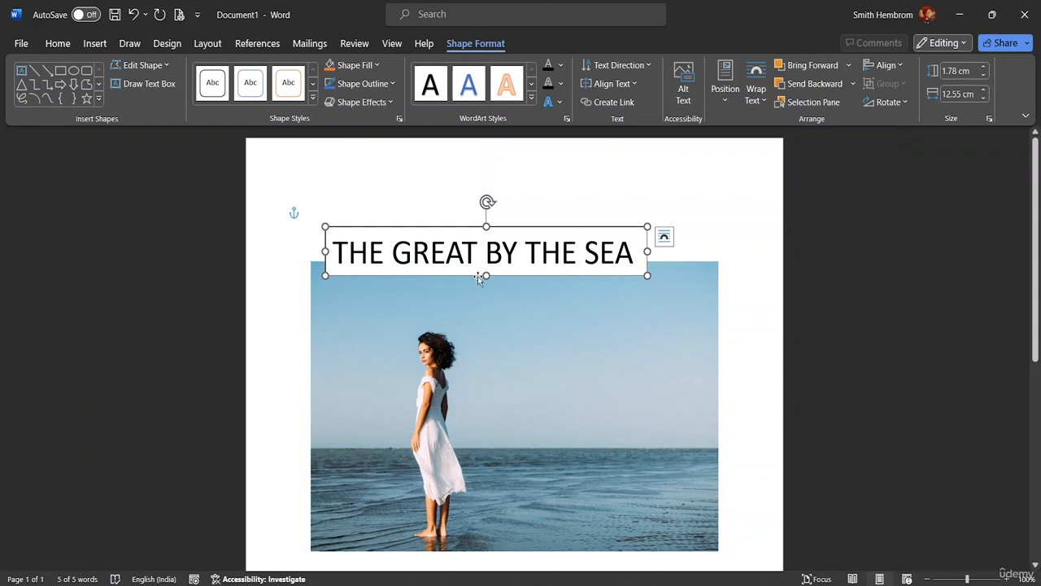
Try the title text box over the picture's sky and back above the picture, and delete the box.
{"action": "left_click_drag", "start_coordinate": [477, 276], "coordinate": [510, 315]}
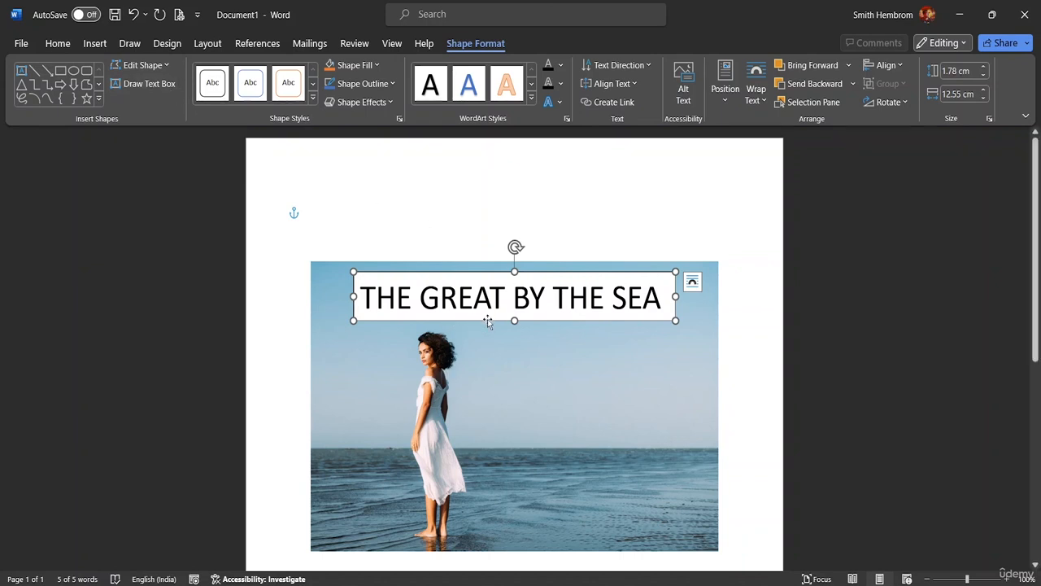
{"action": "left_click_drag", "start_coordinate": [487, 319], "coordinate": [488, 230]}
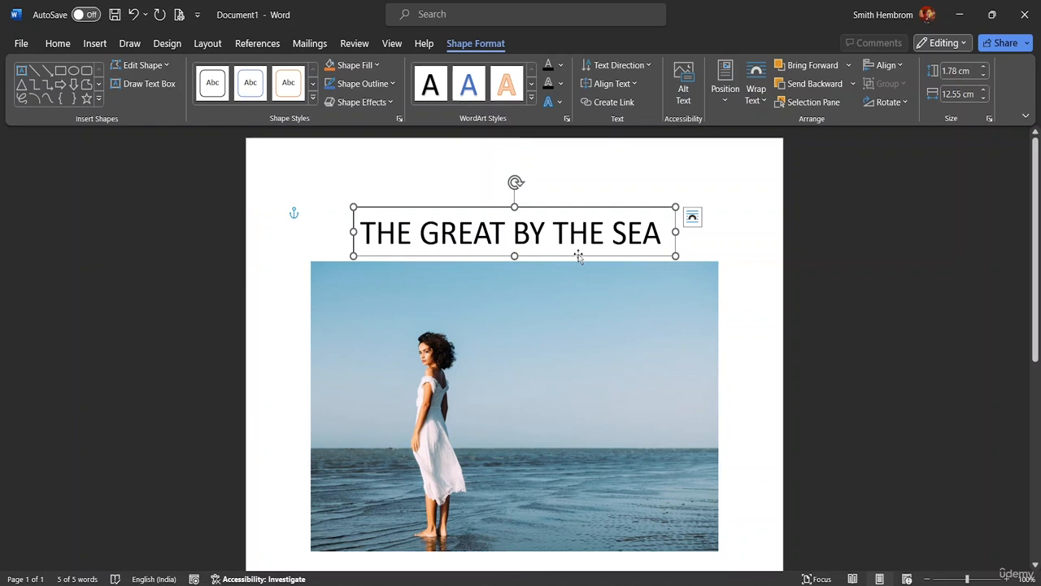
{"action": "key", "text": "Delete"}
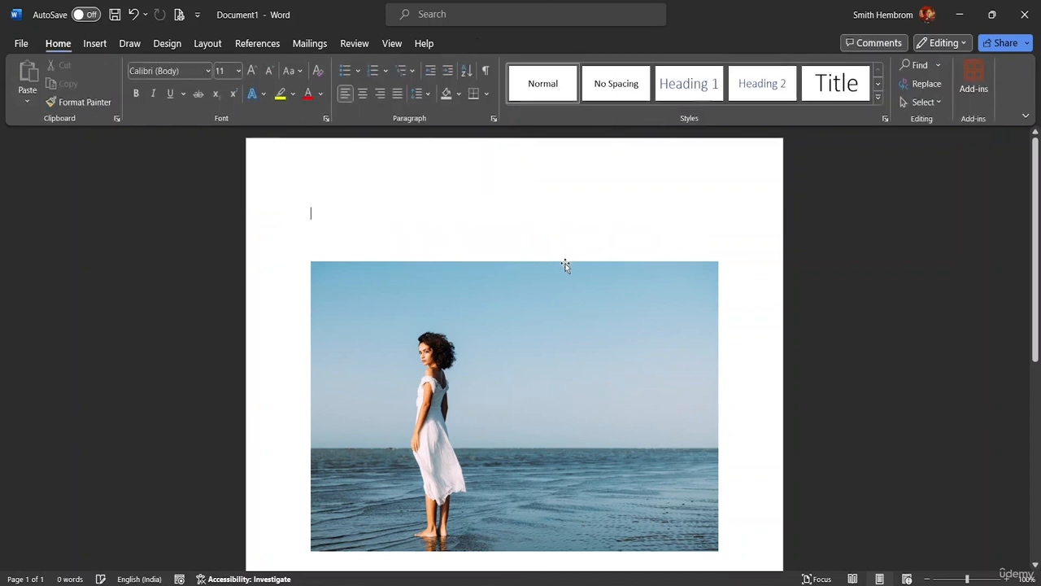
{"action": "left_click", "coordinate": [94, 45]}
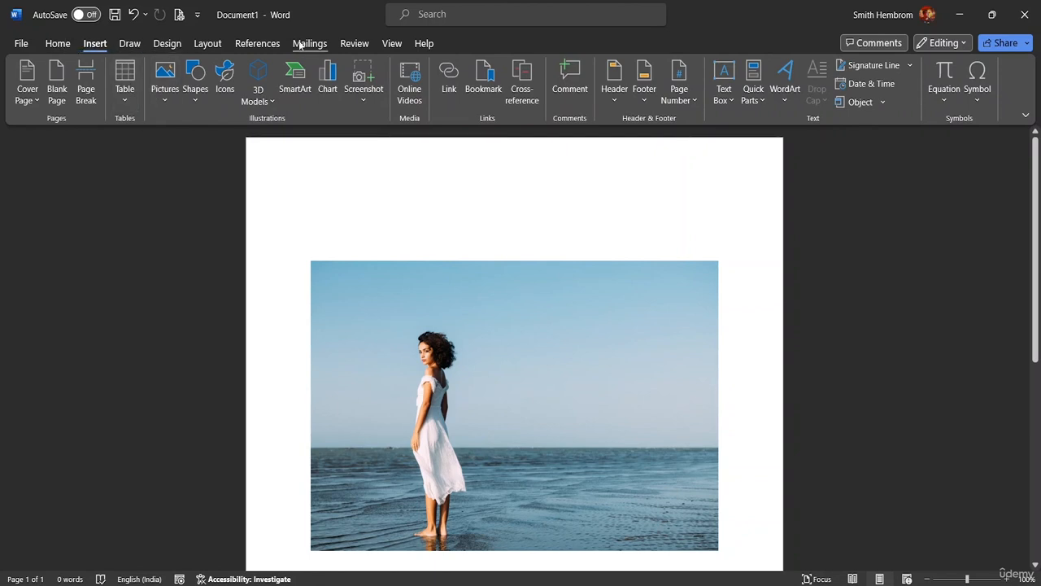
{"action": "left_click", "coordinate": [58, 43]}
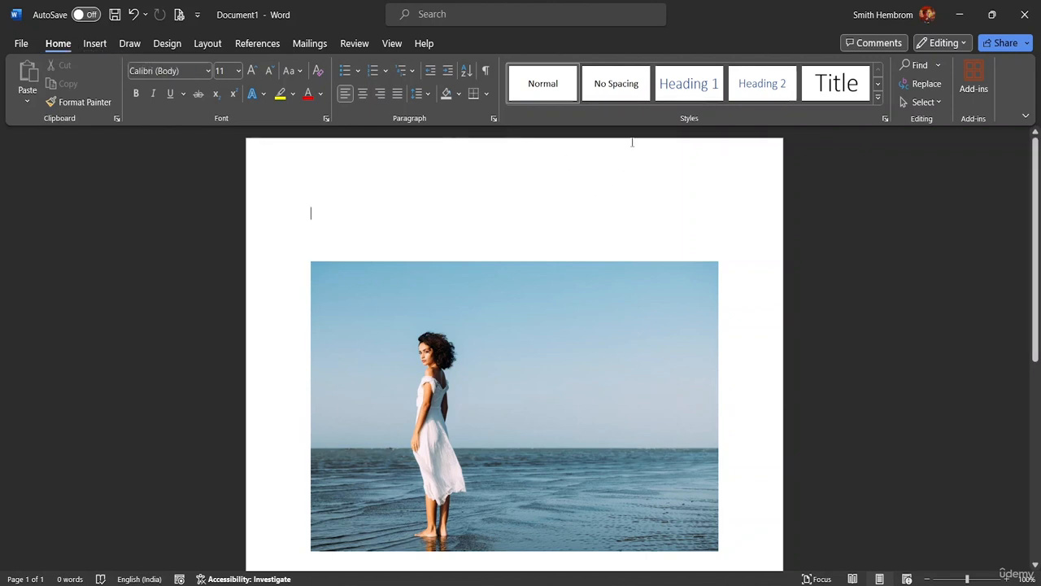
Insert blue WordArt reading "THE QUEEN BY THE SEA" above the beach picture and bring it forward one level.
{"action": "left_click", "coordinate": [95, 43]}
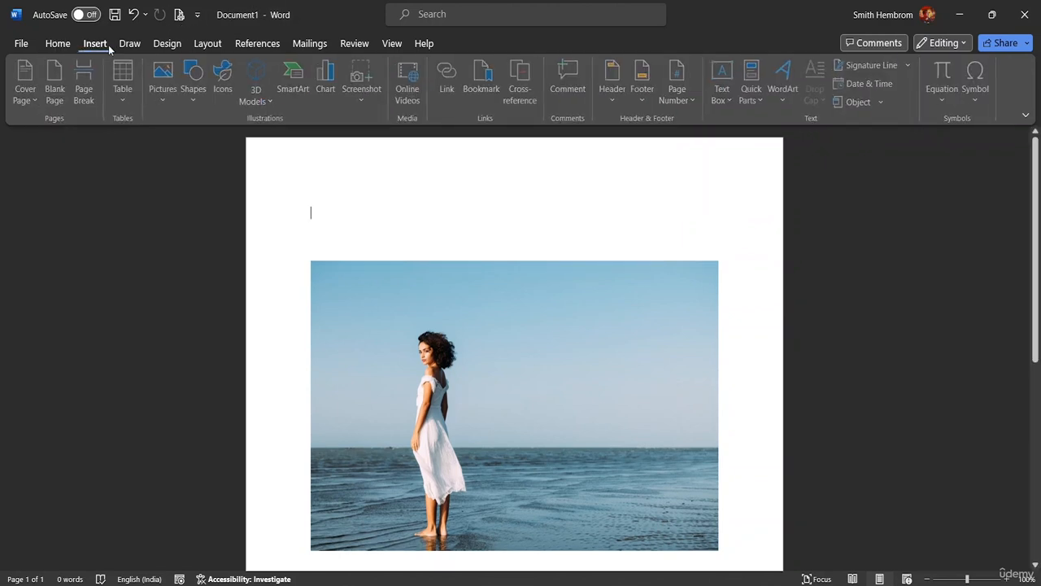
{"action": "left_click", "coordinate": [785, 102]}
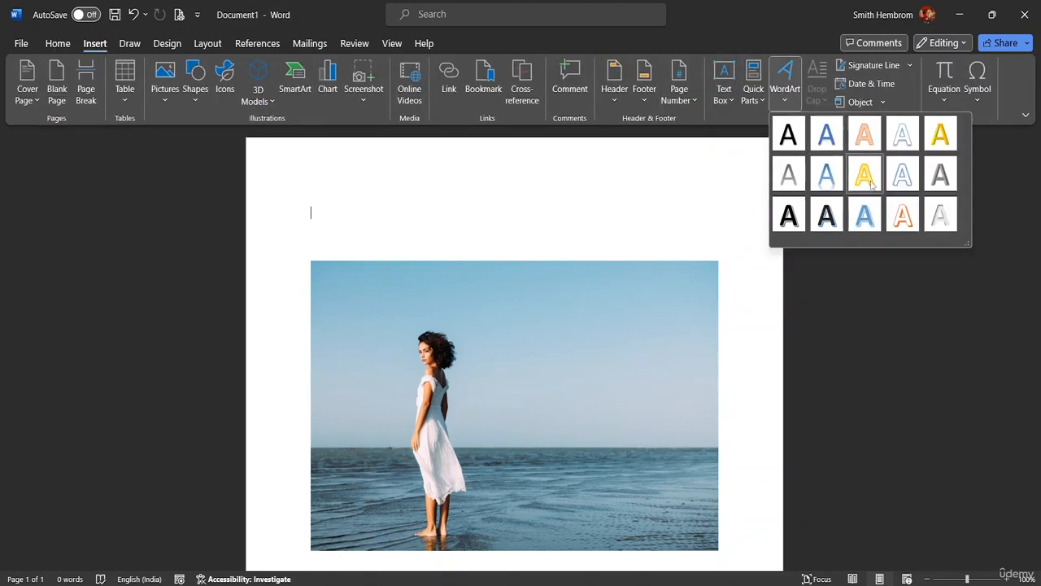
{"action": "left_click", "coordinate": [827, 136]}
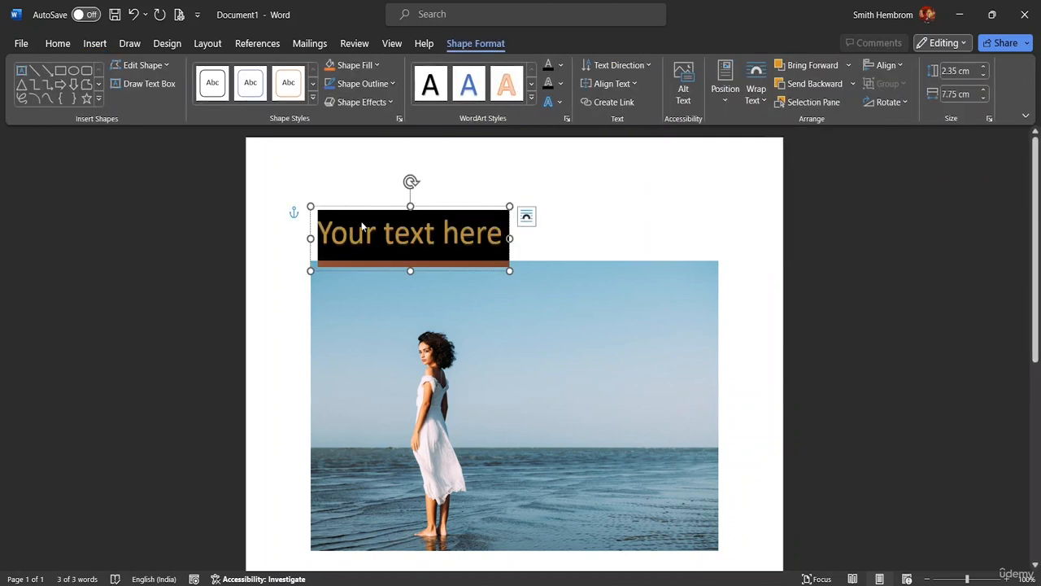
{"action": "key", "text": "Delete"}
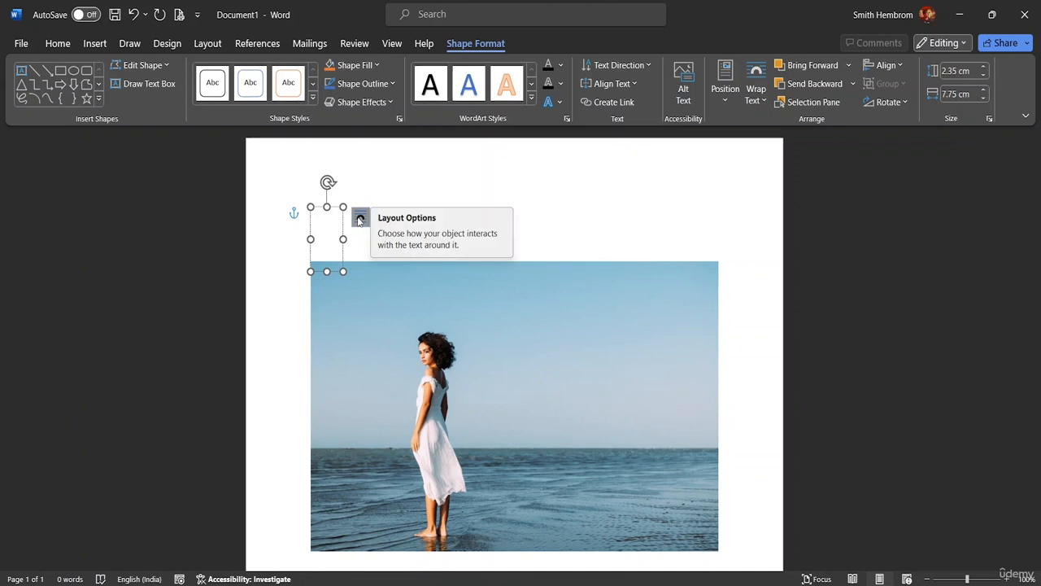
{"action": "type", "text": "THE"}
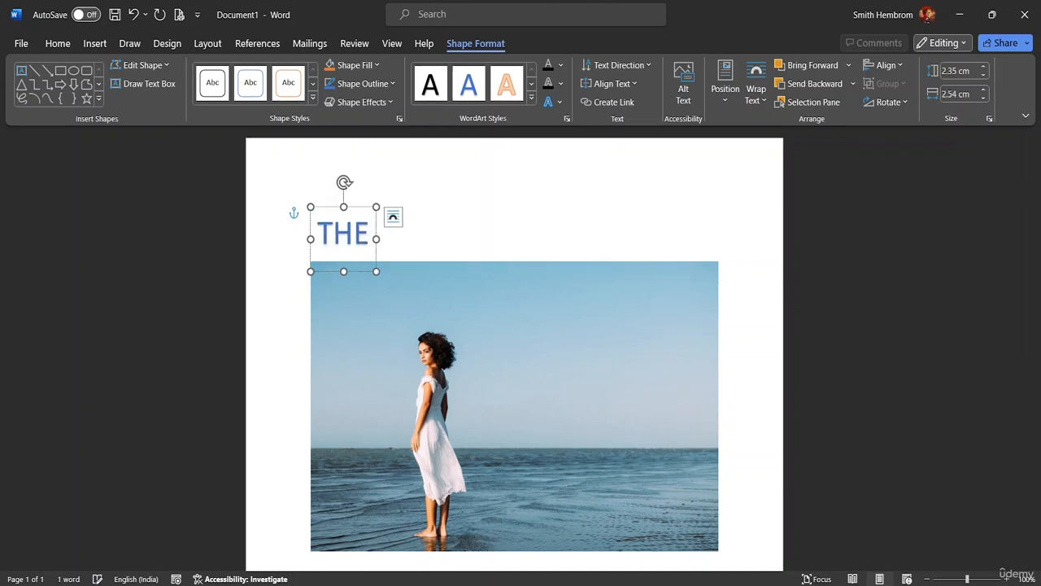
{"action": "type", "text": " QUEEN"}
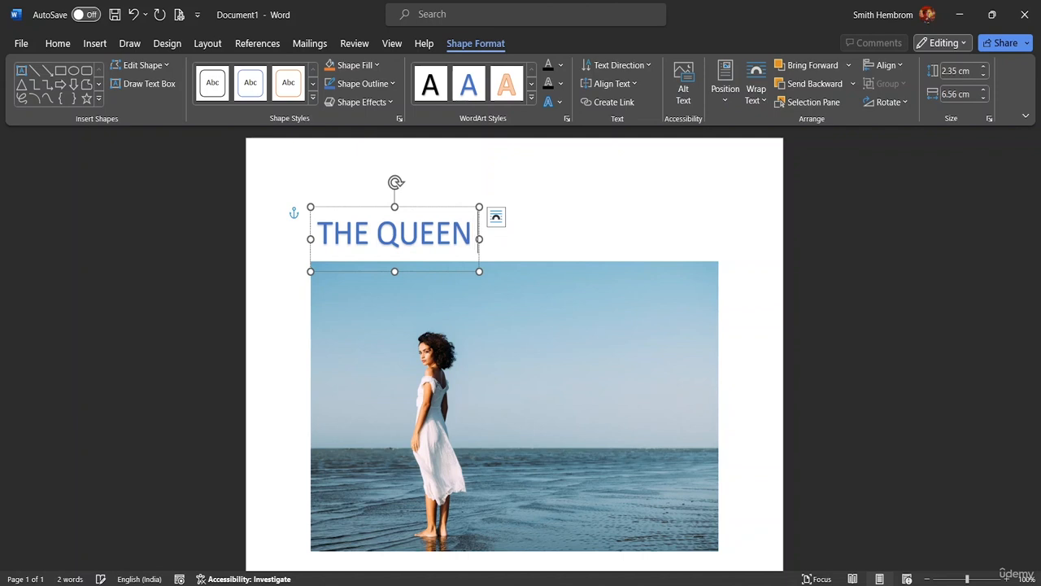
{"action": "type", "text": " BY THE"}
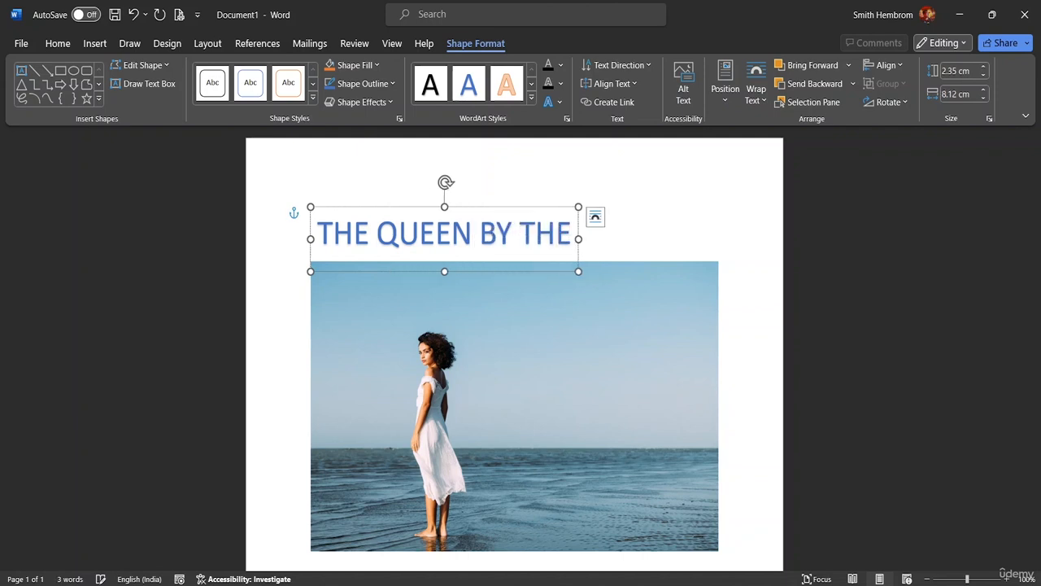
{"action": "type", "text": " SEA"}
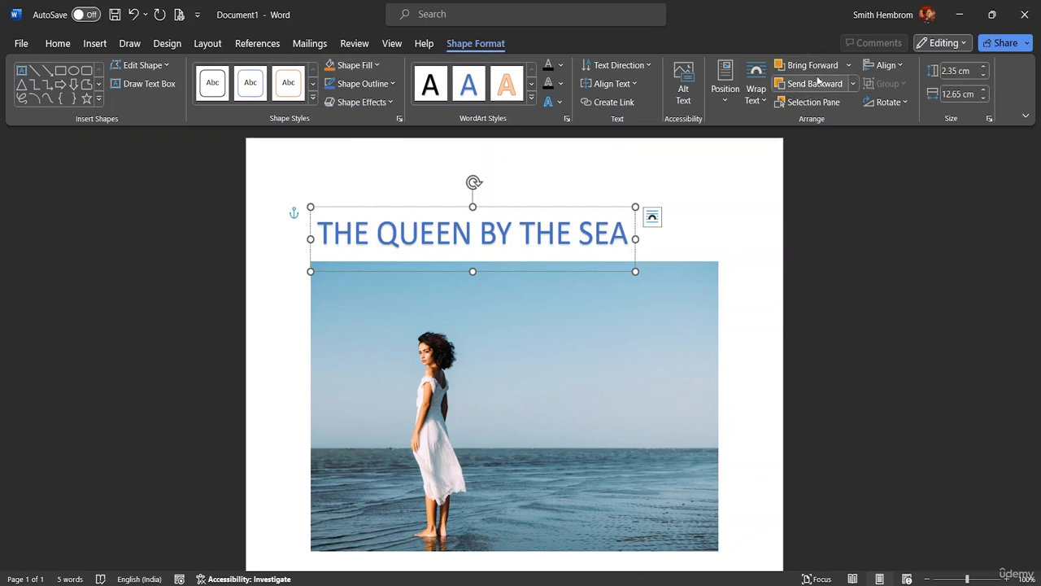
{"action": "left_click", "coordinate": [848, 65]}
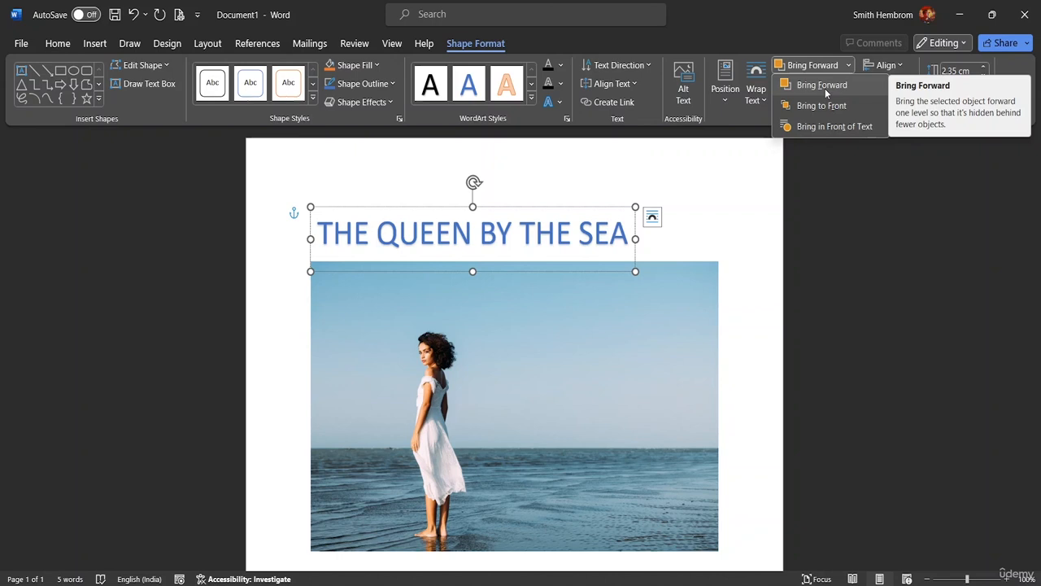
{"action": "left_click", "coordinate": [825, 88]}
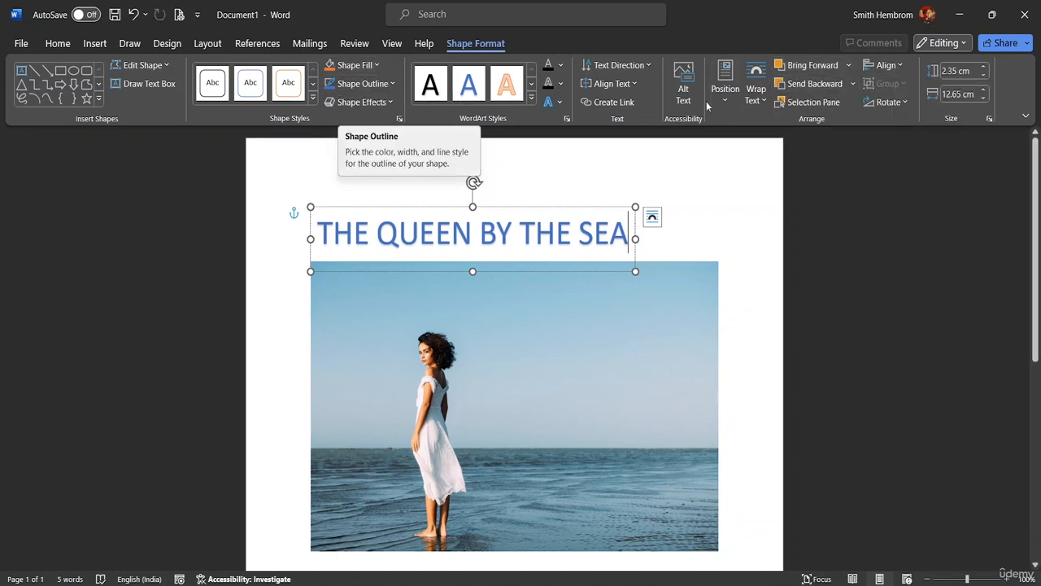
Give the whole WordArt title a dark orange-brown text outline.
{"action": "left_click", "coordinate": [558, 102]}
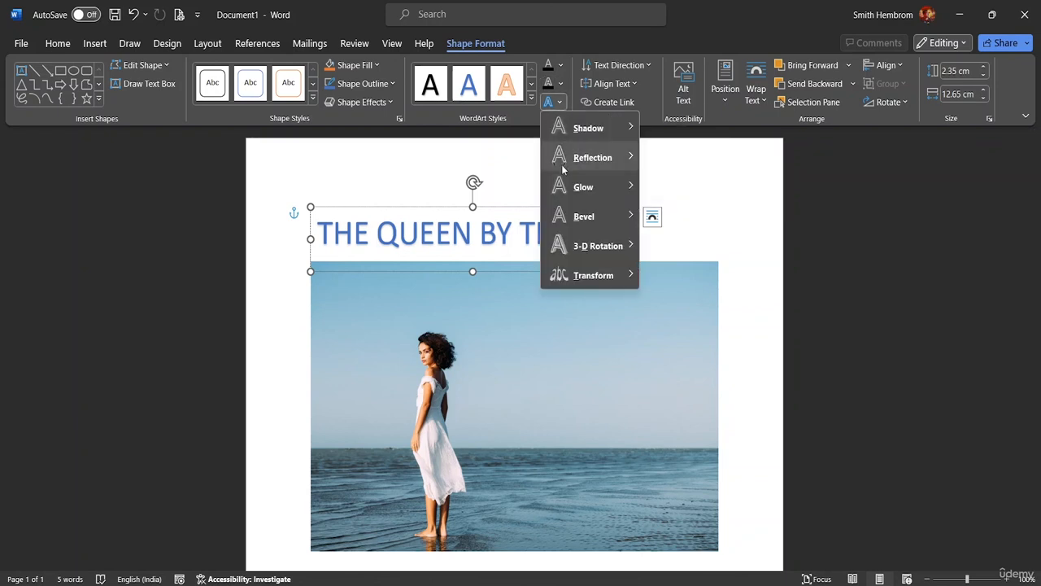
{"action": "left_click", "coordinate": [560, 83]}
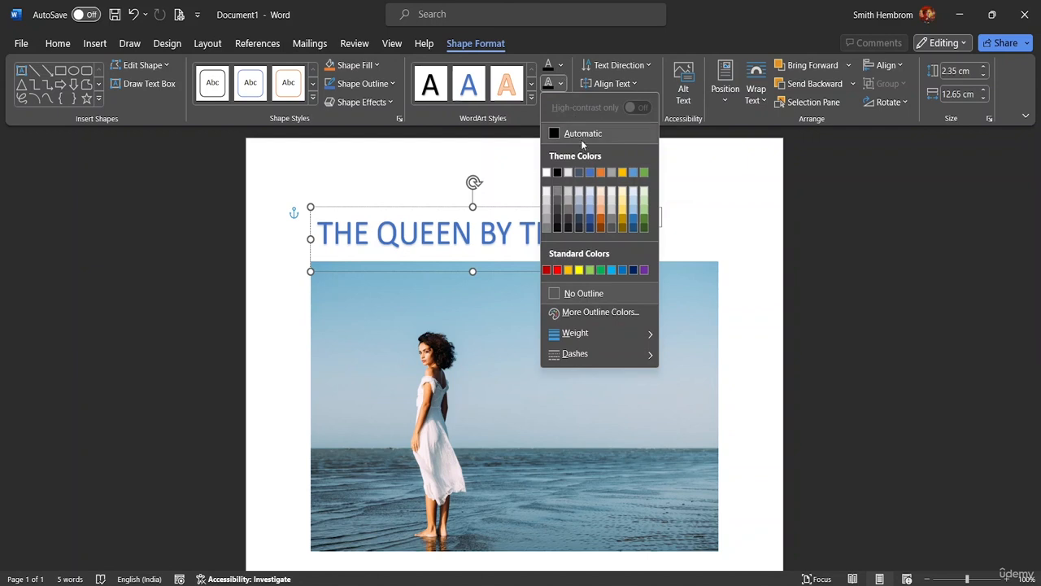
{"action": "left_click", "coordinate": [577, 209]}
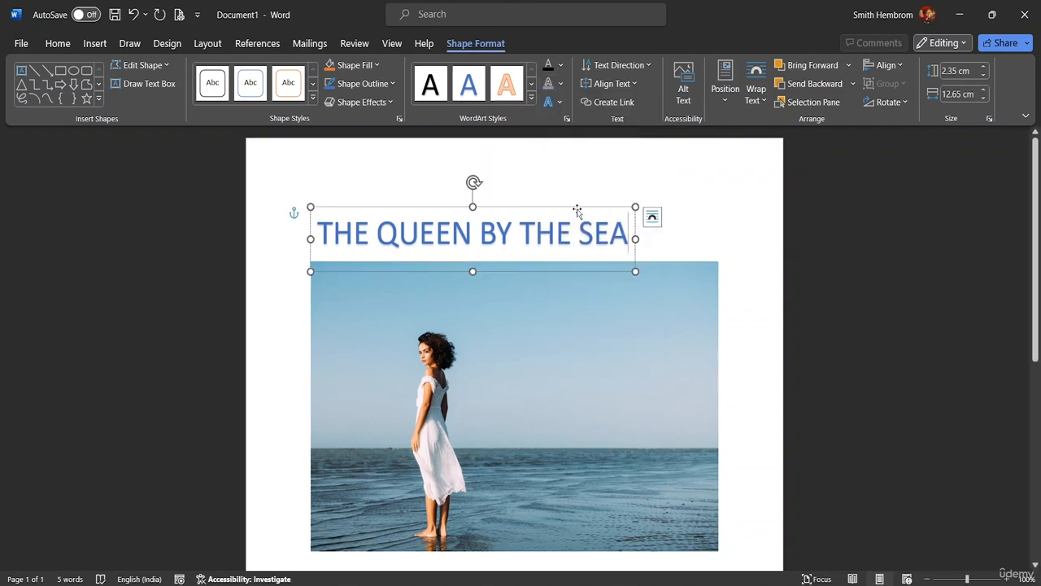
{"action": "left_click_drag", "start_coordinate": [630, 233], "coordinate": [315, 233]}
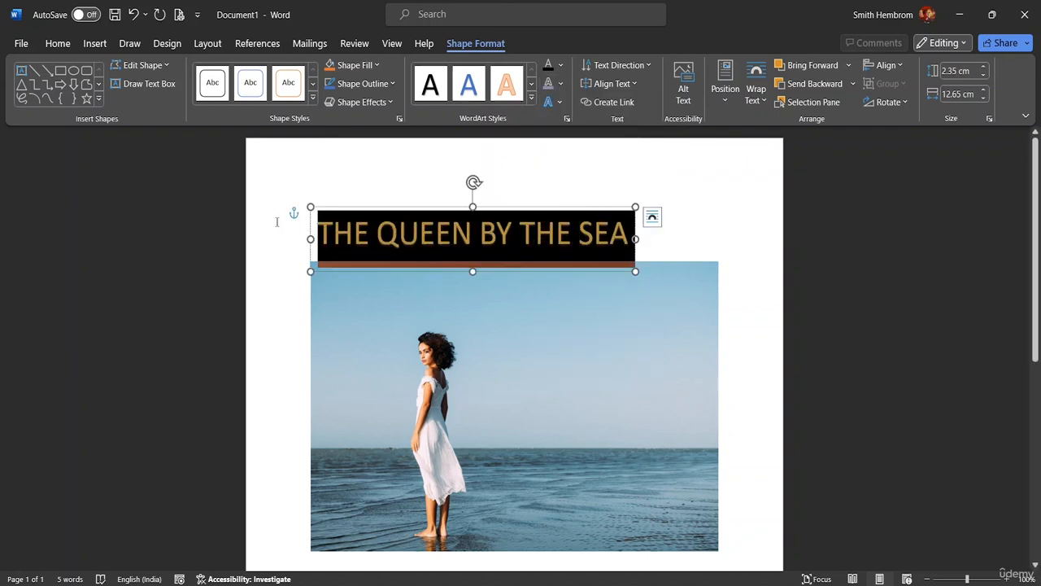
{"action": "left_click", "coordinate": [561, 83]}
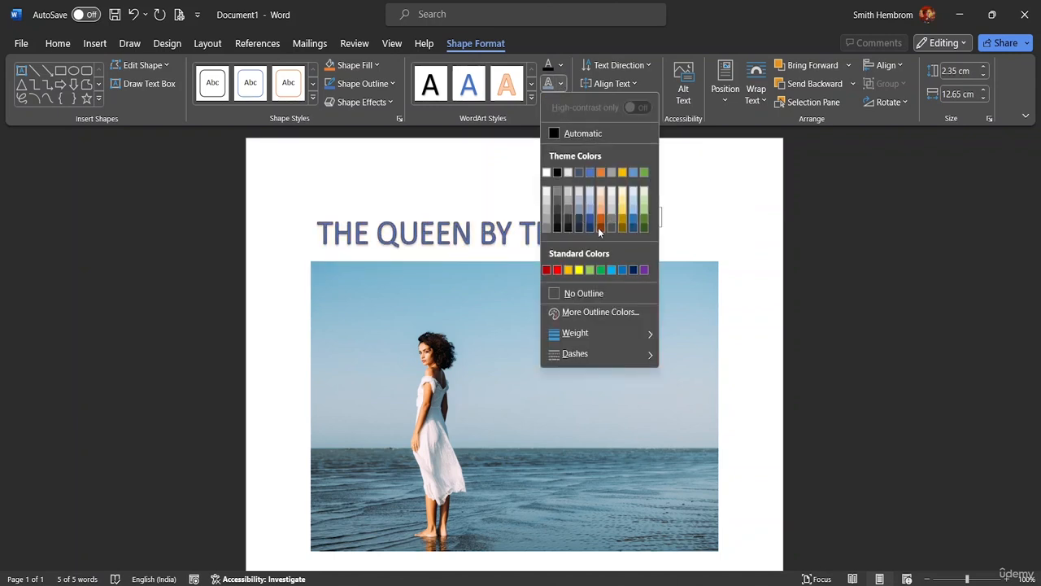
{"action": "left_click", "coordinate": [601, 228]}
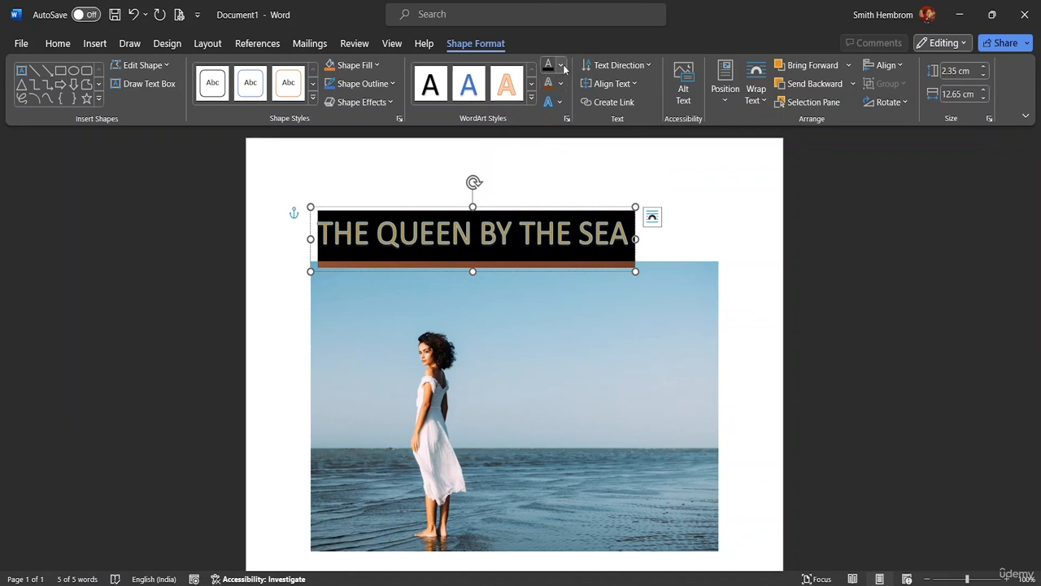
Fill the WordArt title's letters with light gray.
{"action": "left_click", "coordinate": [560, 65]}
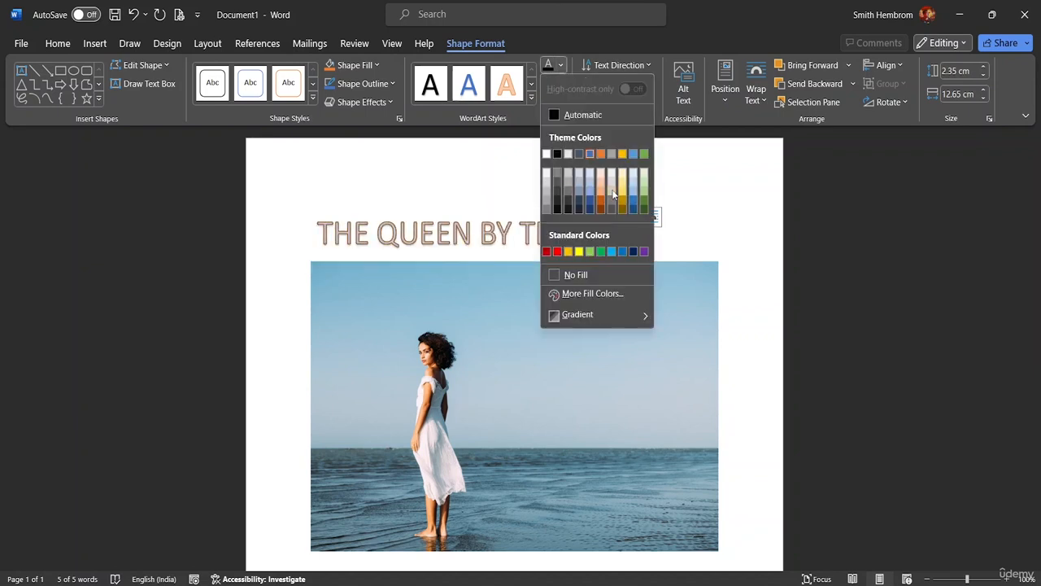
{"action": "left_click", "coordinate": [616, 192]}
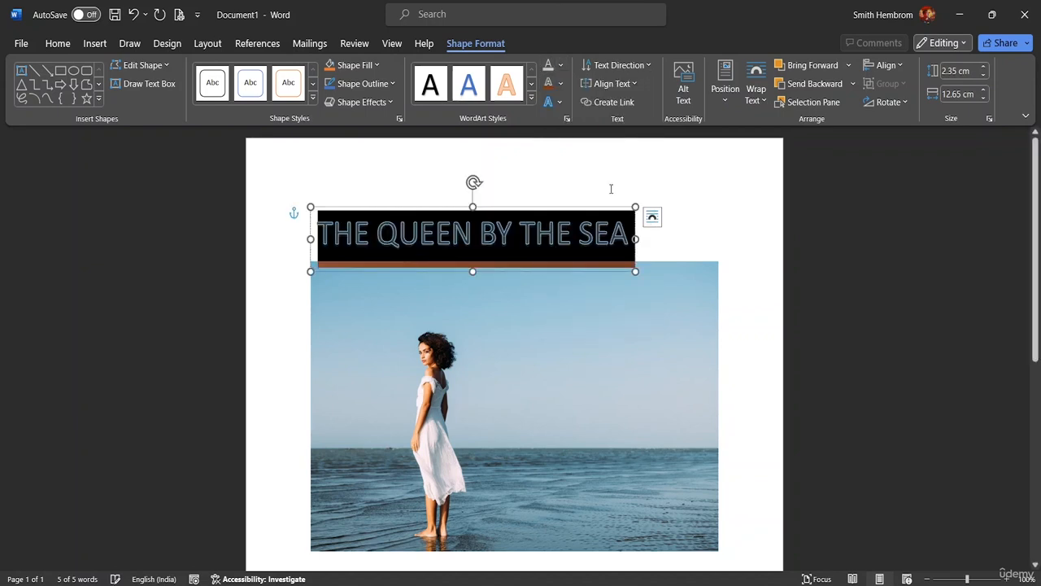
{"action": "left_click", "coordinate": [500, 193]}
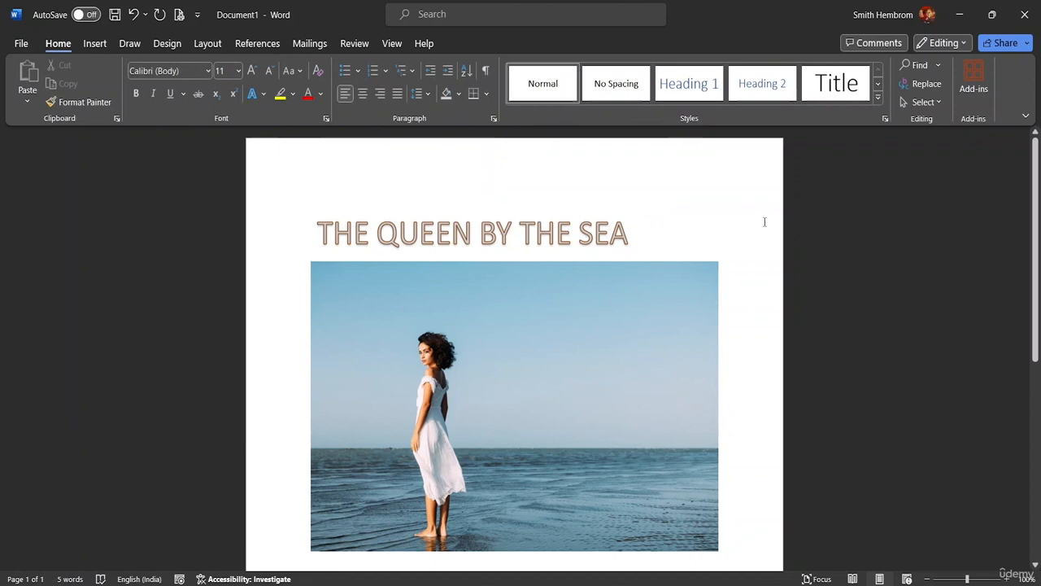
Shrink the WordArt title's box slightly and move it down onto the sky in the beach picture.
{"action": "left_click", "coordinate": [599, 233]}
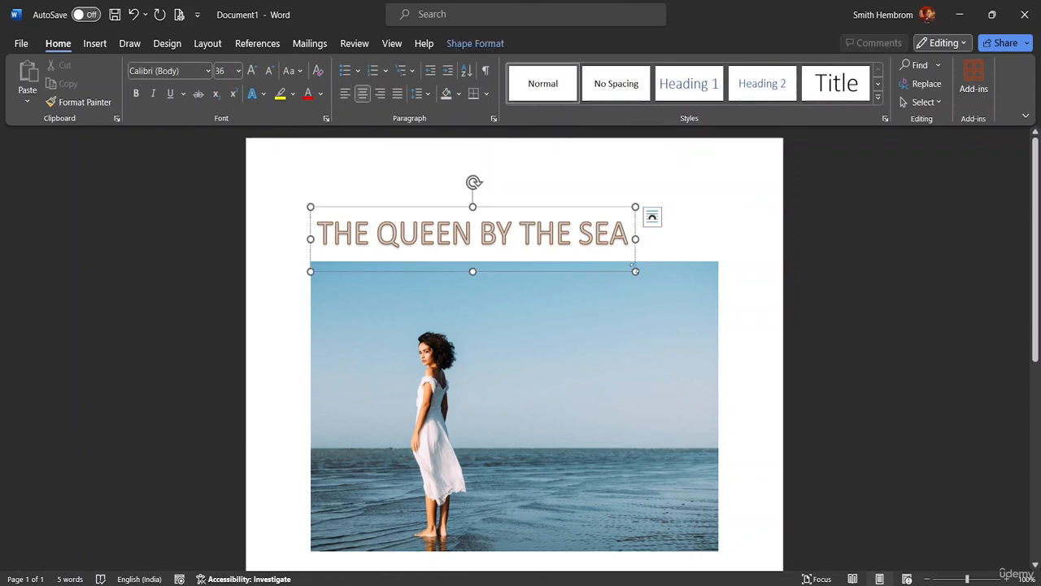
{"action": "mouse_move", "coordinate": [635, 270]}
{"action": "left_mouse_down"}
{"action": "mouse_move", "coordinate": [619, 247]}
{"action": "mouse_move", "coordinate": [631, 260]}
{"action": "left_mouse_up"}
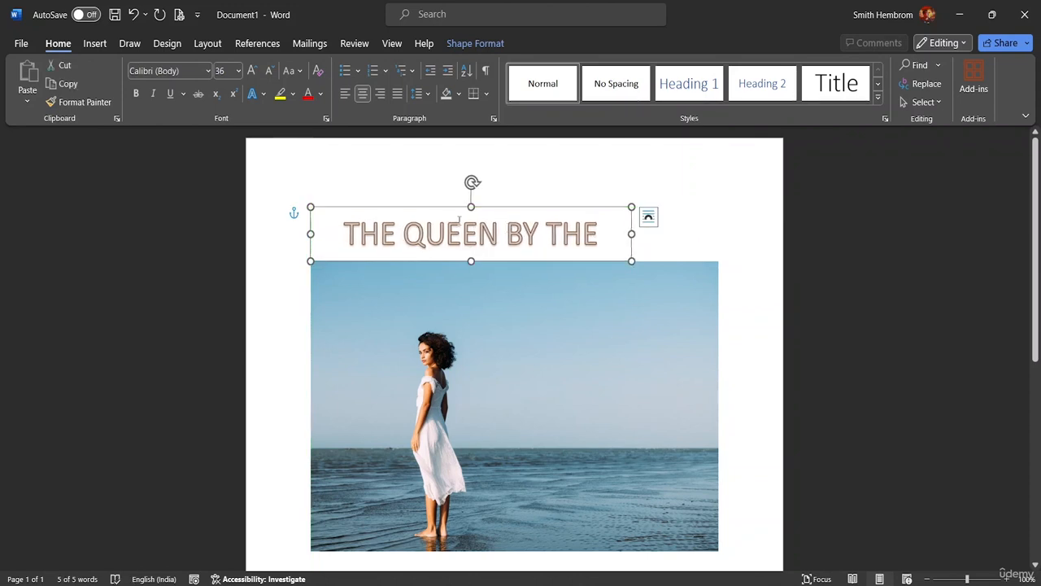
{"action": "left_click_drag", "start_coordinate": [451, 206], "coordinate": [498, 268]}
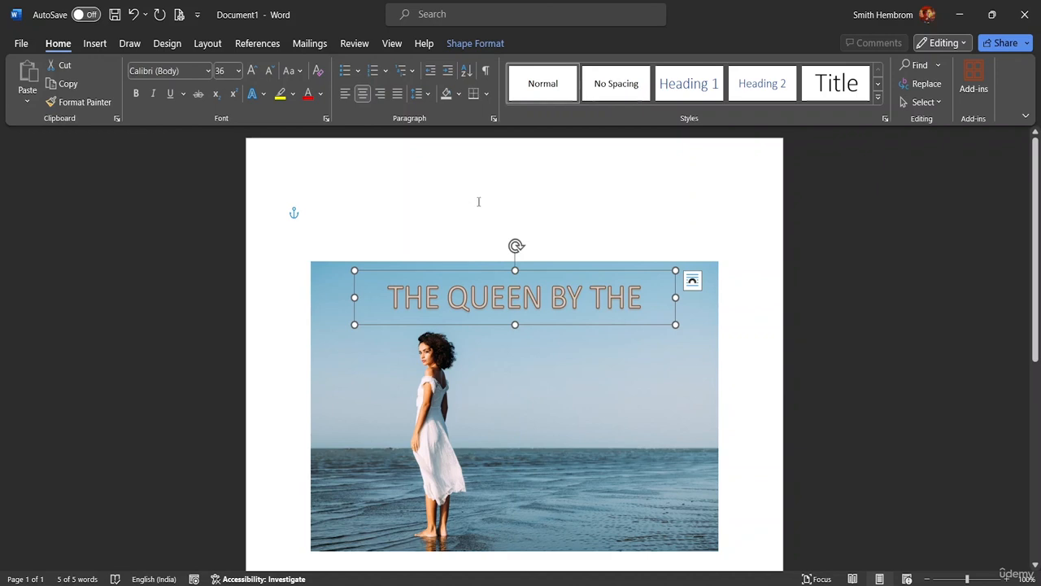
{"action": "left_click", "coordinate": [827, 279]}
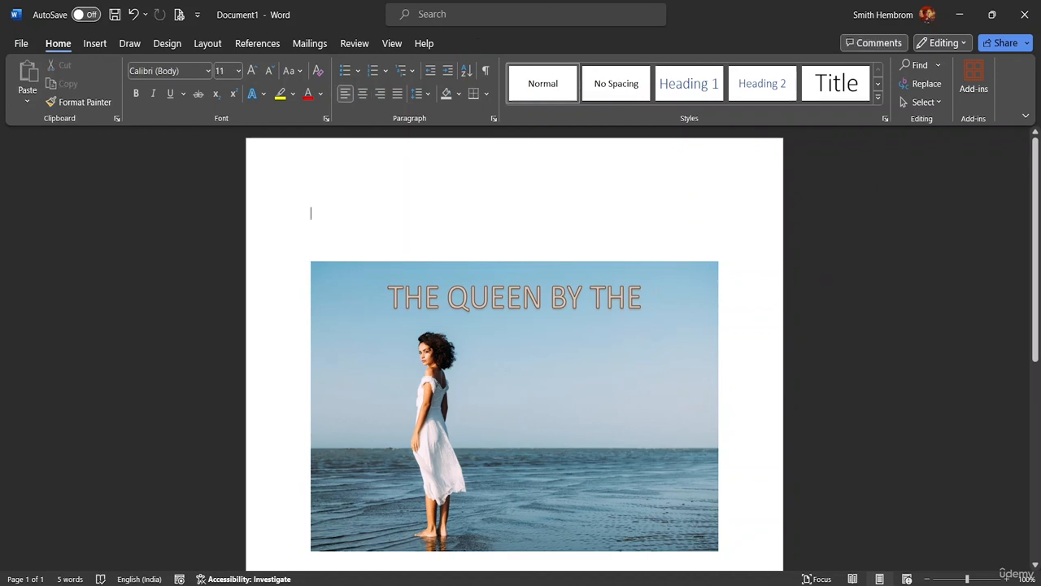
Widen the title box toward the picture's left edge and correct its text to "THE QUEEN BY THE SEA".
{"action": "left_click", "coordinate": [651, 297]}
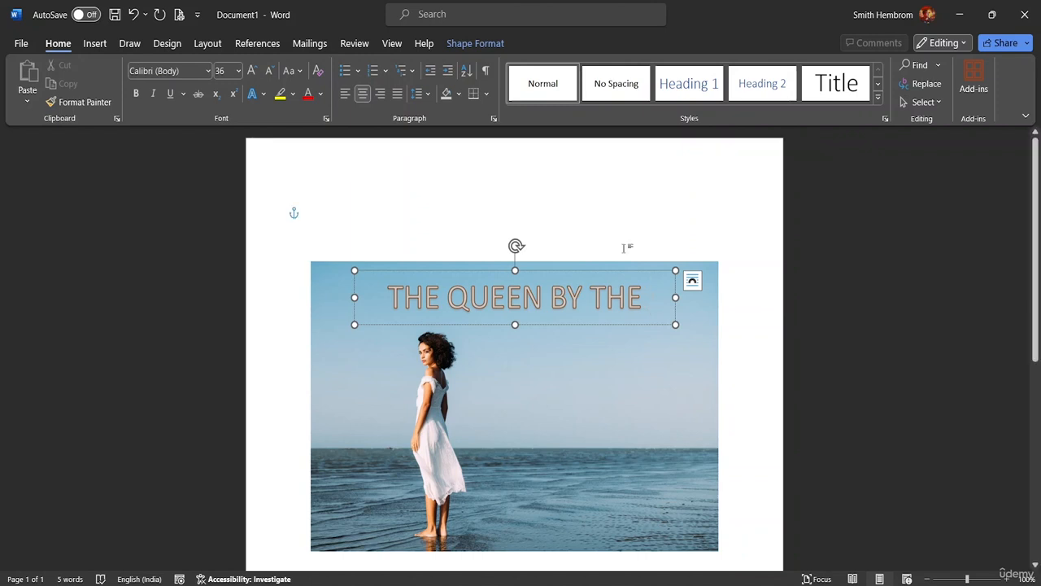
{"action": "left_click_drag", "start_coordinate": [355, 297], "coordinate": [309, 298]}
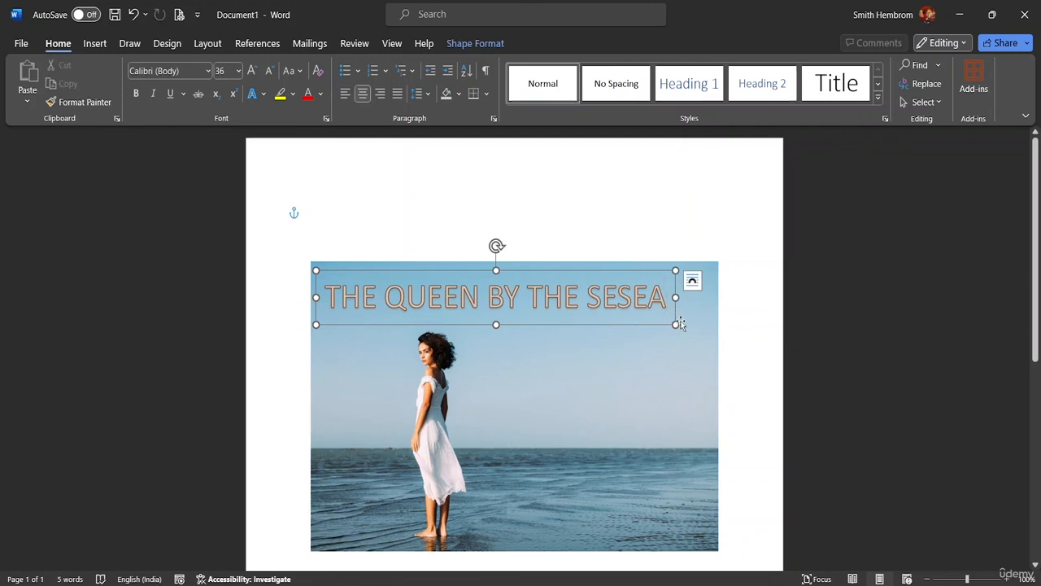
{"action": "key", "text": "BackSpace"}
{"action": "key", "text": "BackSpace"}
{"action": "key", "text": "BackSpace"}
{"action": "type", "text": "A"}
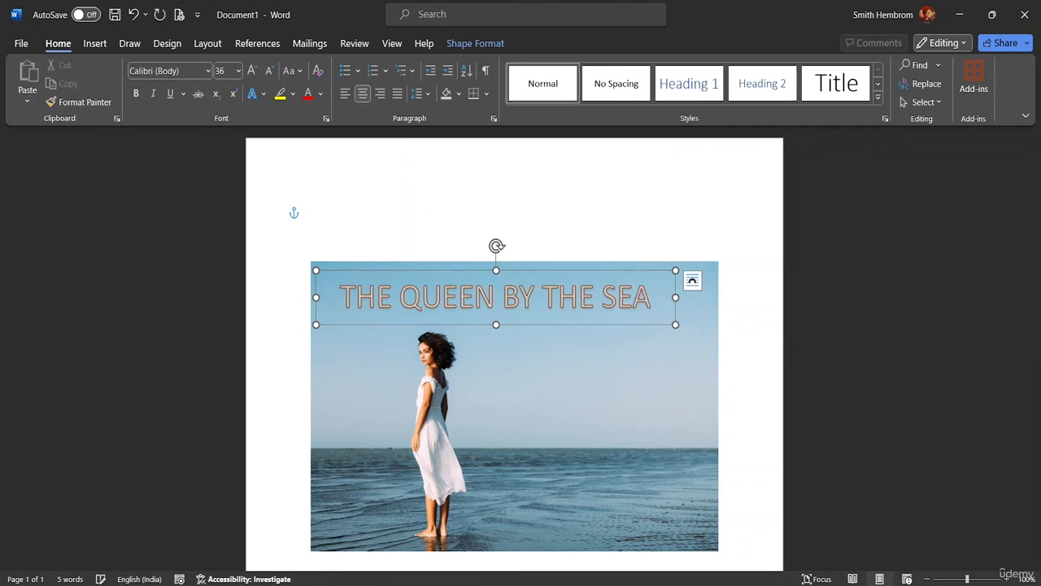
{"action": "left_click", "coordinate": [859, 324]}
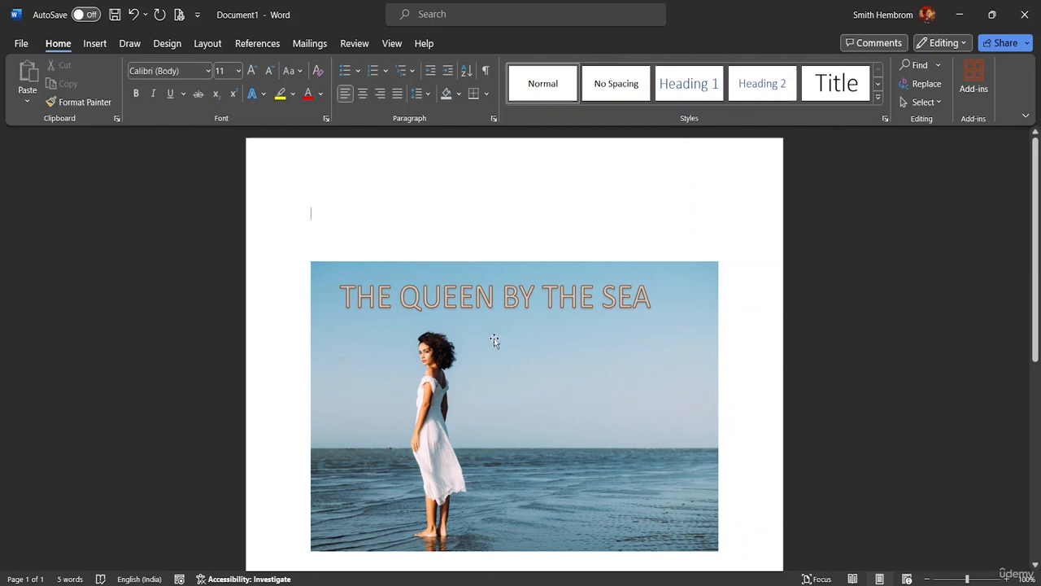
Move the WordArt title slightly to the right so it is centered across the picture.
{"action": "left_click", "coordinate": [284, 318]}
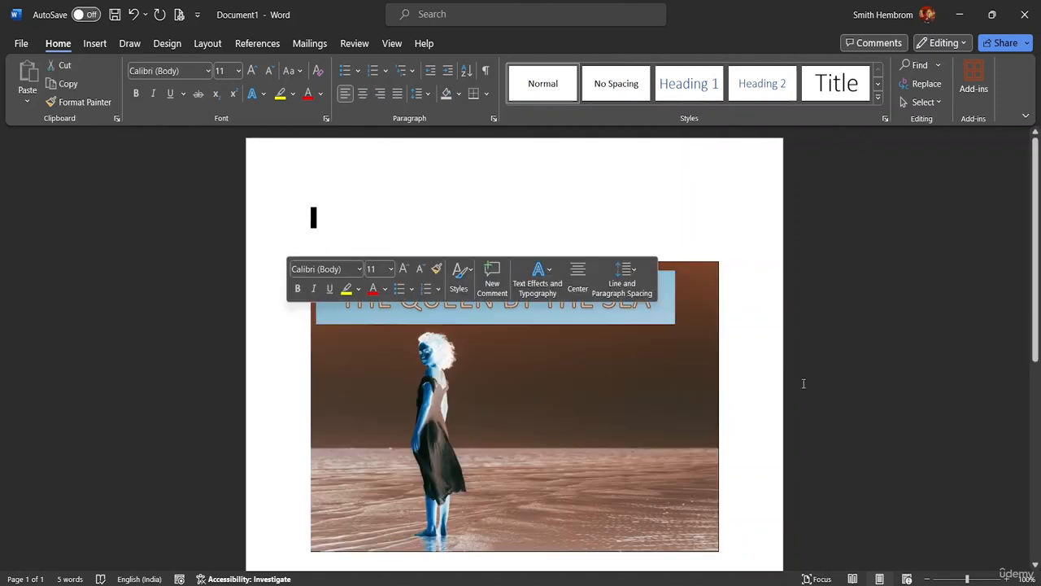
{"action": "left_click", "coordinate": [771, 361]}
{"action": "left_click", "coordinate": [624, 325]}
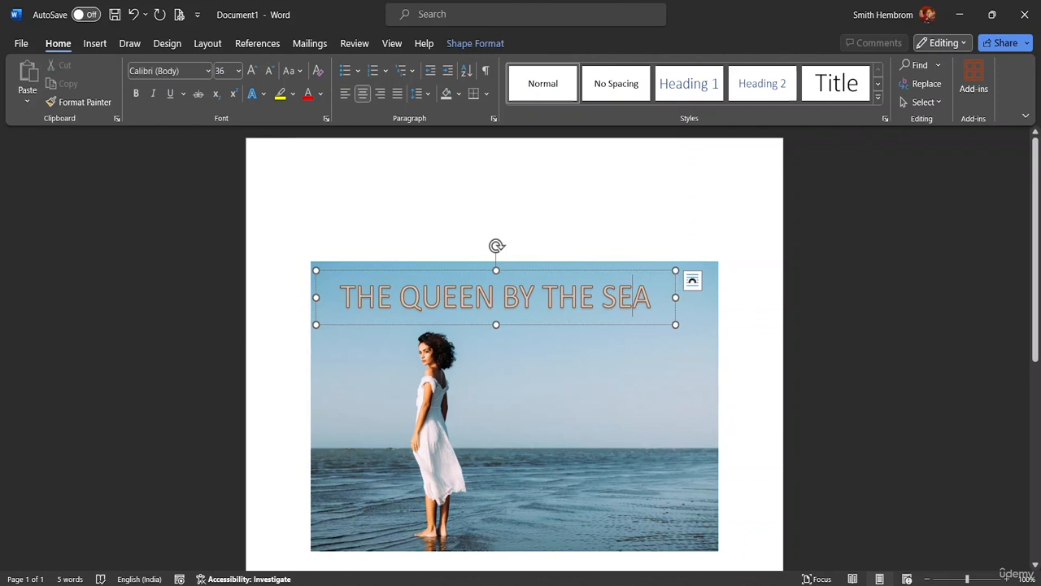
{"action": "left_click_drag", "start_coordinate": [625, 328], "coordinate": [651, 327]}
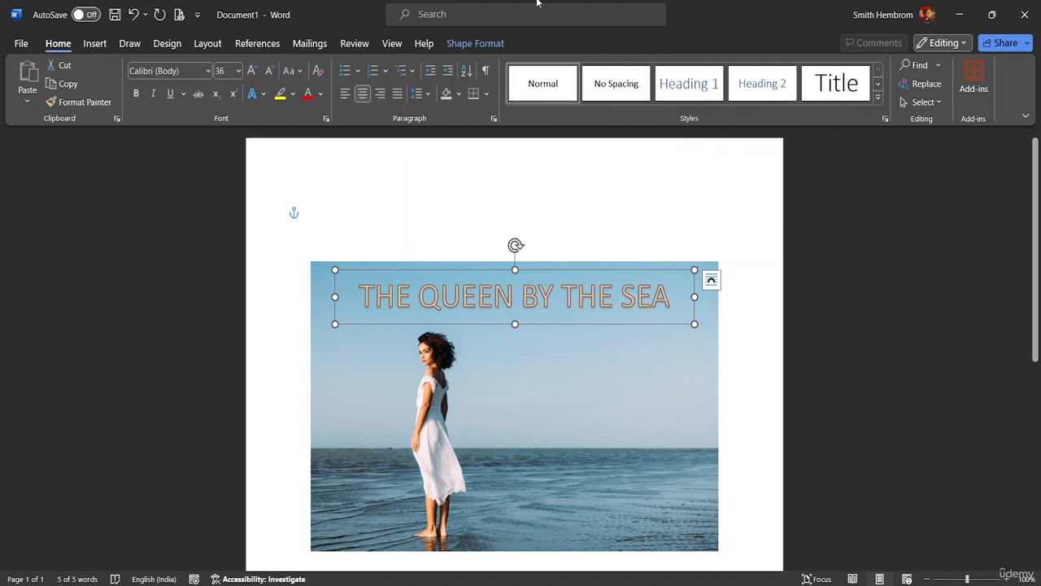
Draw a text box about 7.64 cm wide and 2.03 cm high over the sky beside the woman, just above the horizon.
{"action": "left_click", "coordinate": [101, 44]}
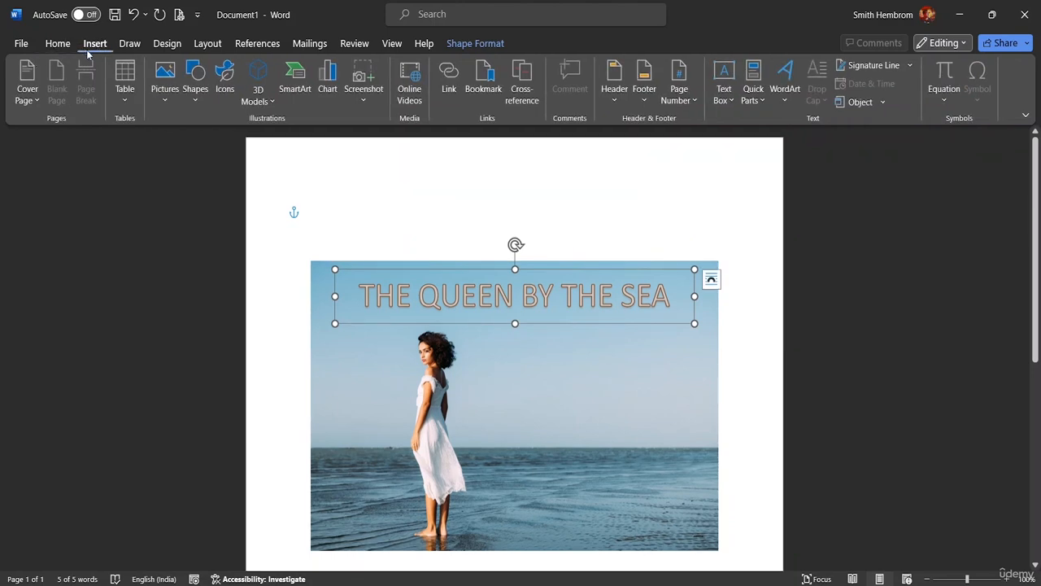
{"action": "left_click", "coordinate": [726, 91]}
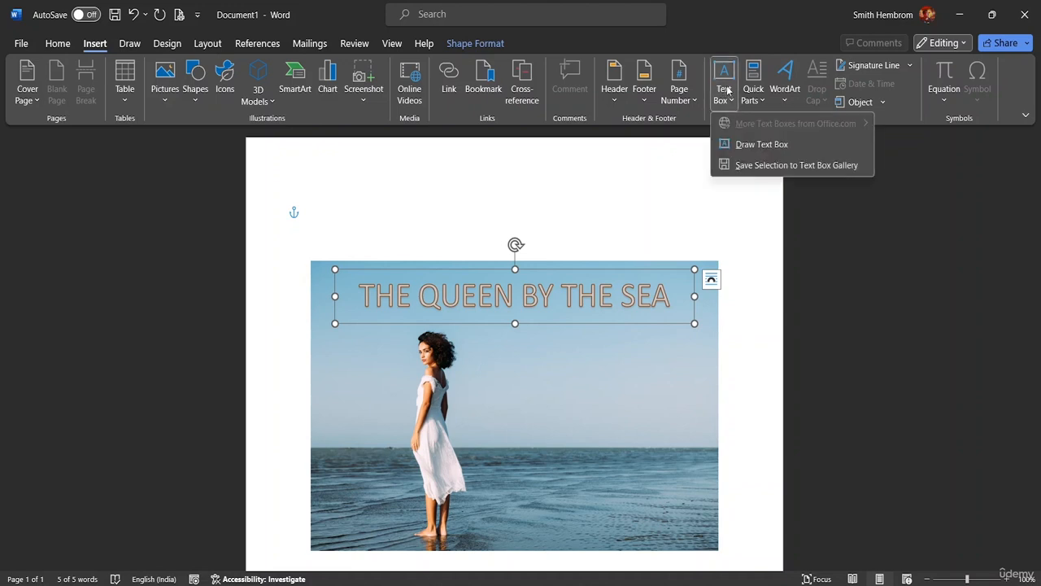
{"action": "left_click", "coordinate": [758, 146]}
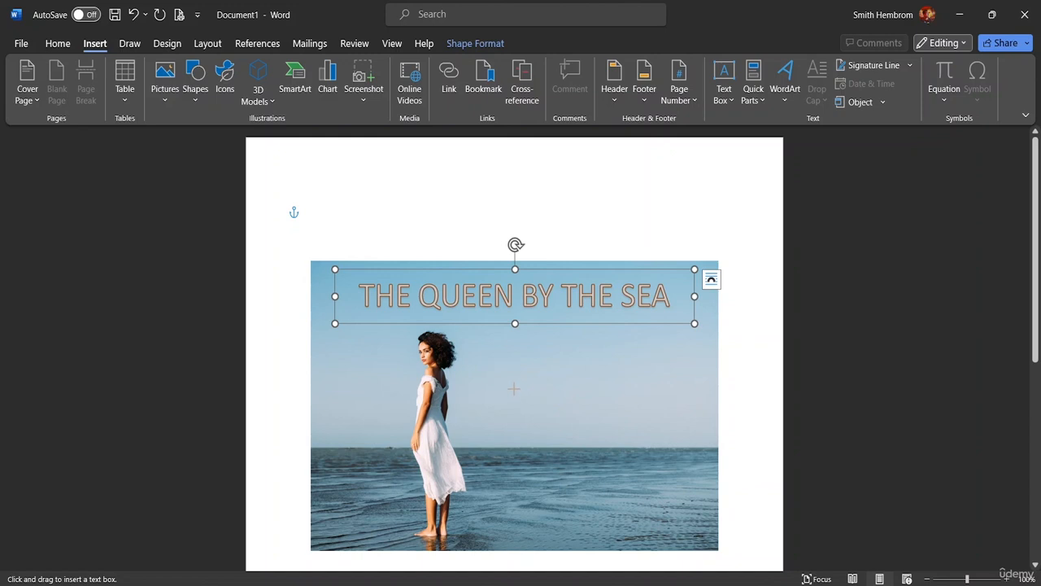
{"action": "left_click_drag", "start_coordinate": [513, 389], "coordinate": [709, 445]}
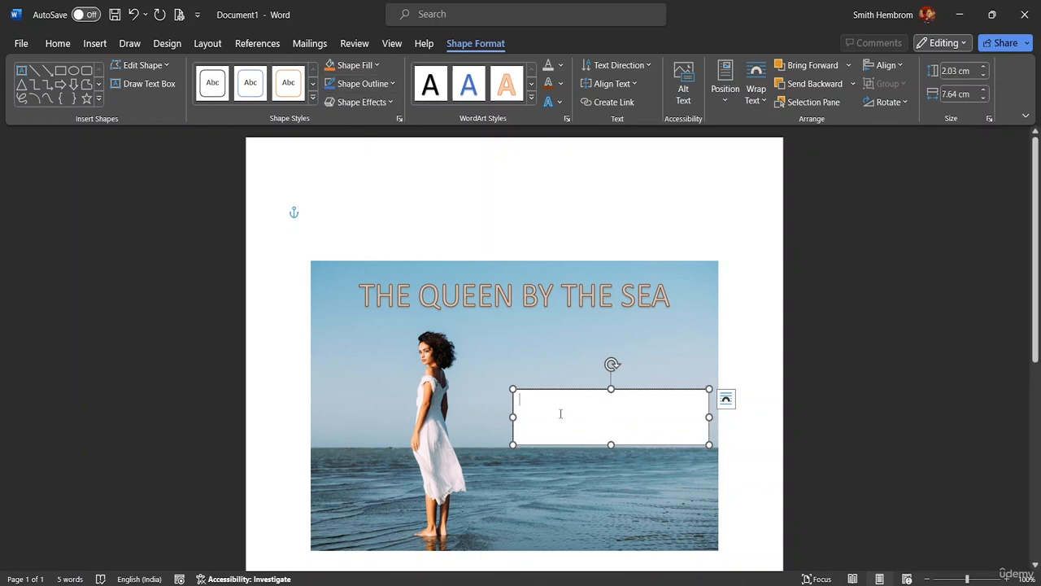
Enter "THE INTERESTING JOURNEY OF THE QUEEN" in the new text box.
{"action": "type", "text": "THE INTEREST"}
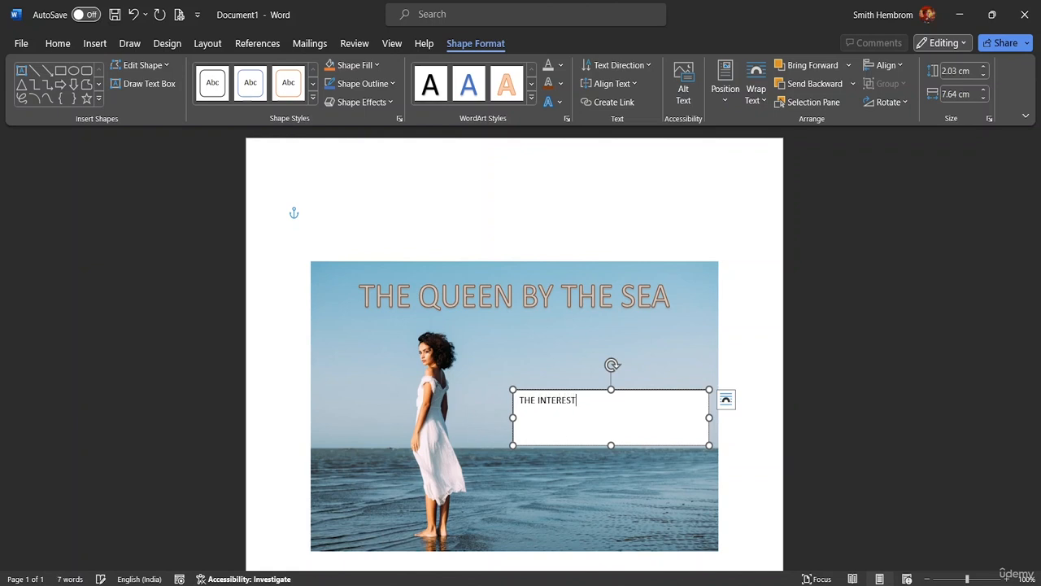
{"action": "type", "text": "ING JOUR"}
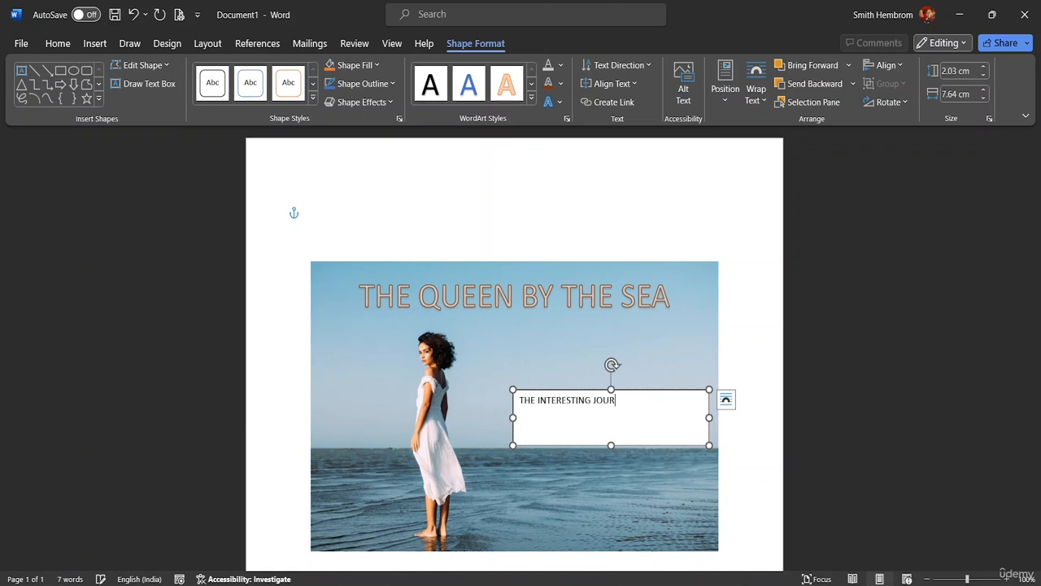
{"action": "type", "text": "NEY OF THE "}
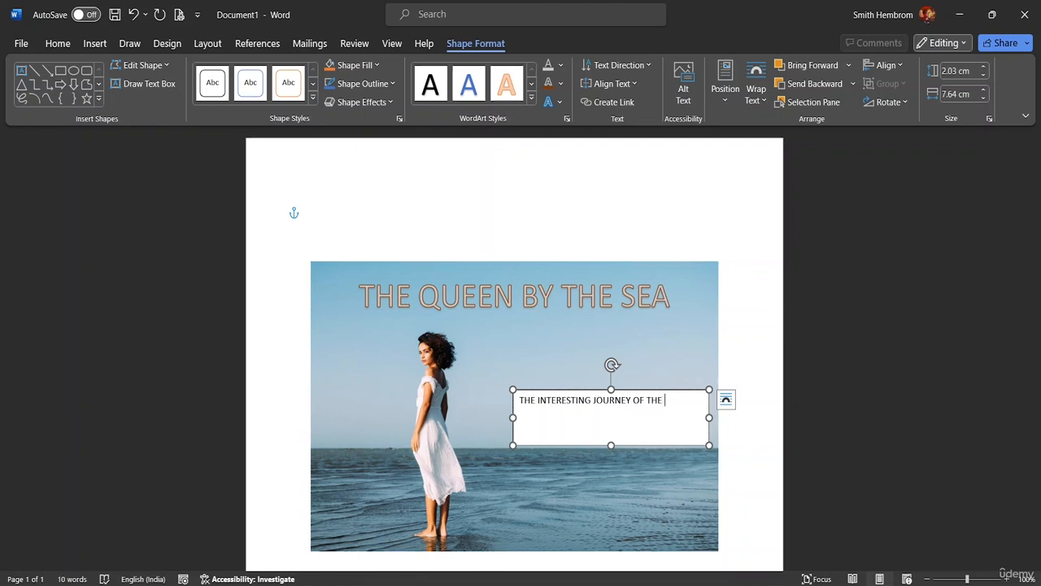
{"action": "type", "text": "QUEEN"}
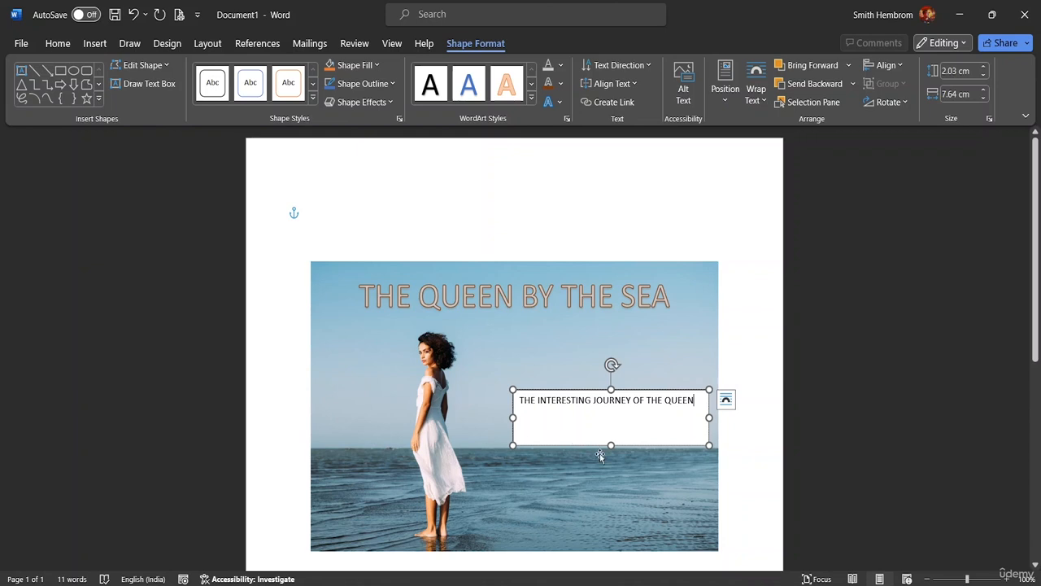
Move the subtitle text box slightly closer to the woman and widen it to about 9.23 cm.
{"action": "left_click_drag", "start_coordinate": [599, 445], "coordinate": [552, 435]}
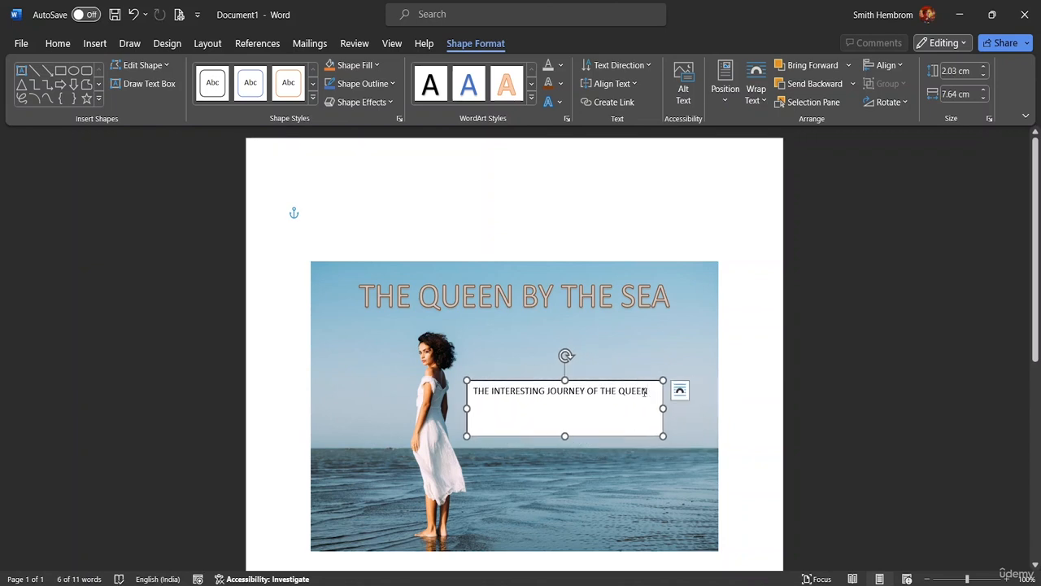
{"action": "left_click_drag", "start_coordinate": [645, 391], "coordinate": [473, 391]}
{"action": "left_click_drag", "start_coordinate": [663, 408], "coordinate": [471, 391]}
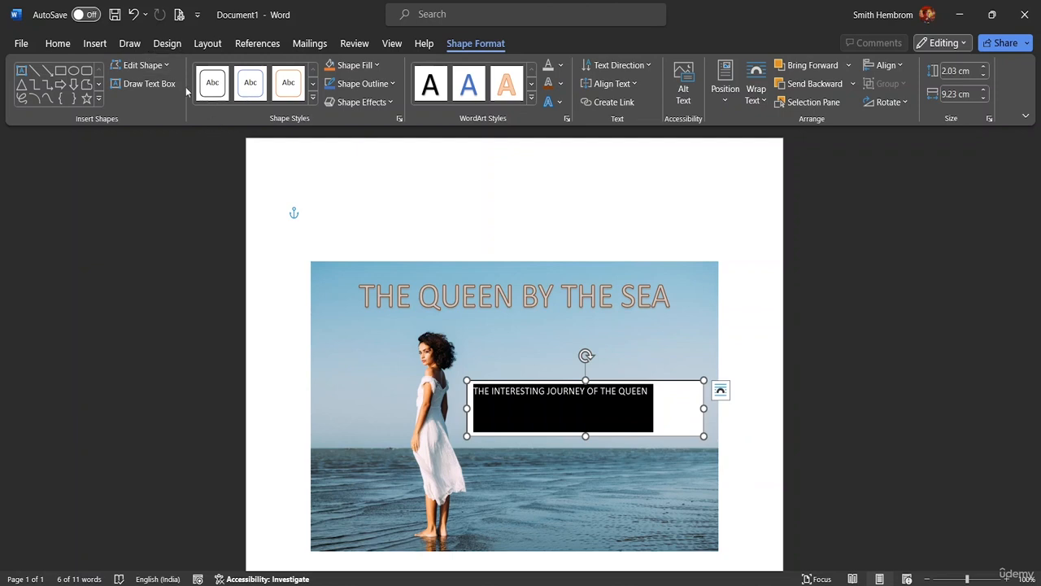
Set the subtitle text "THE INTERESTING JOURNEY OF THE QUEEN" to font size 20 and color it dark gold.
{"action": "left_click", "coordinate": [58, 43]}
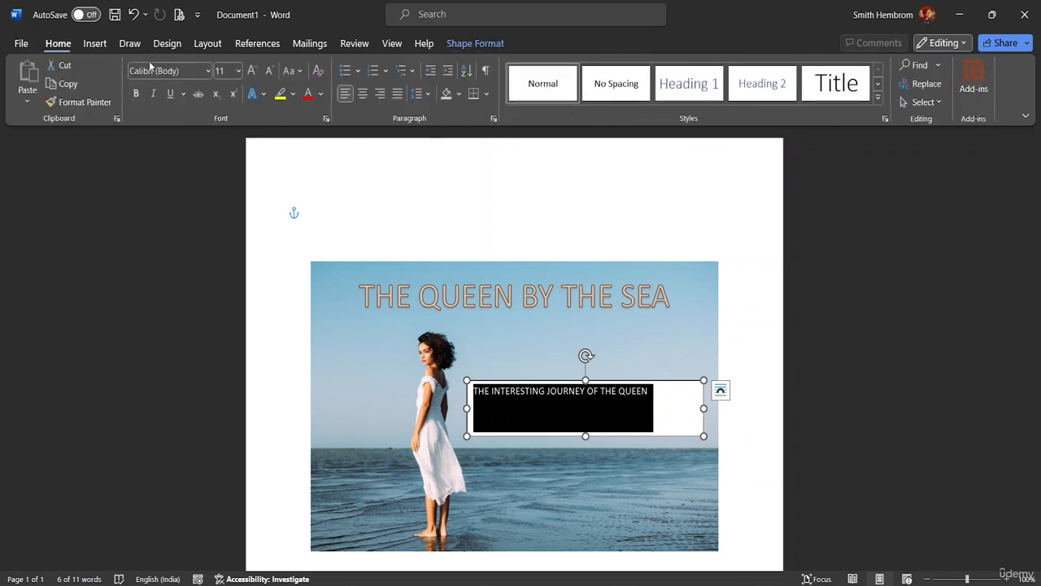
{"action": "left_click", "coordinate": [239, 71]}
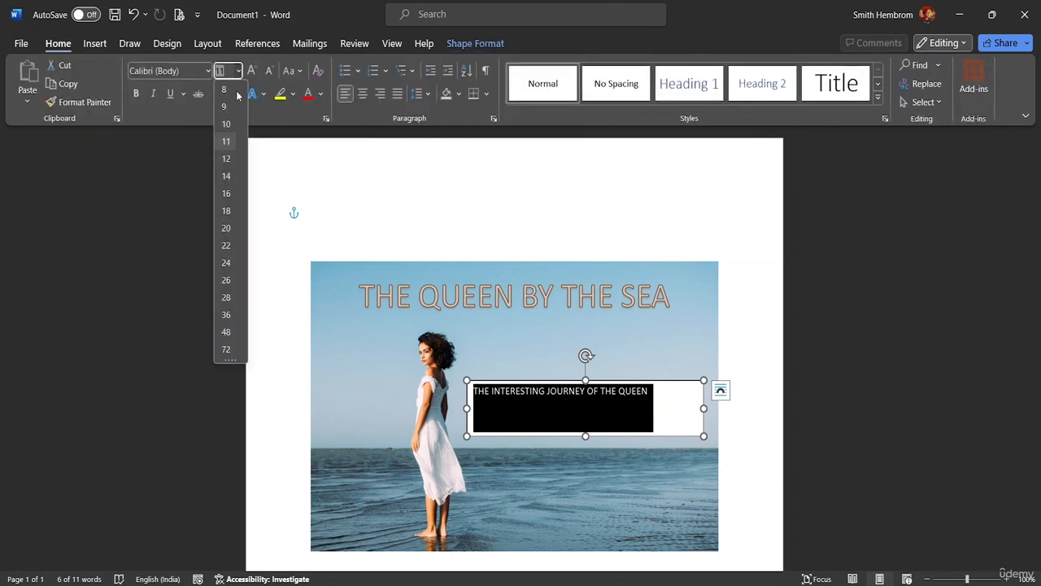
{"action": "left_click", "coordinate": [227, 228]}
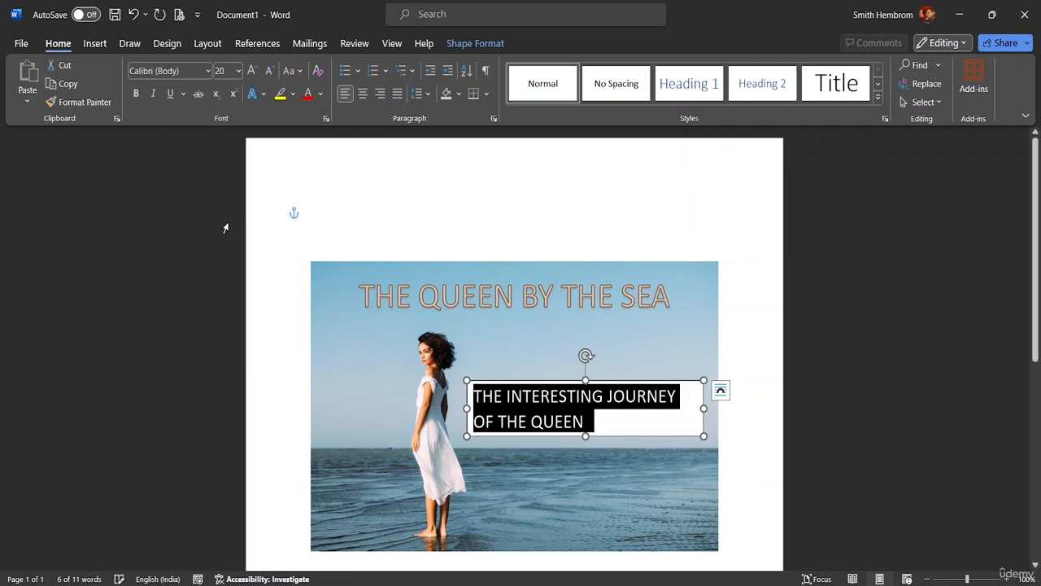
{"action": "left_click", "coordinate": [320, 96]}
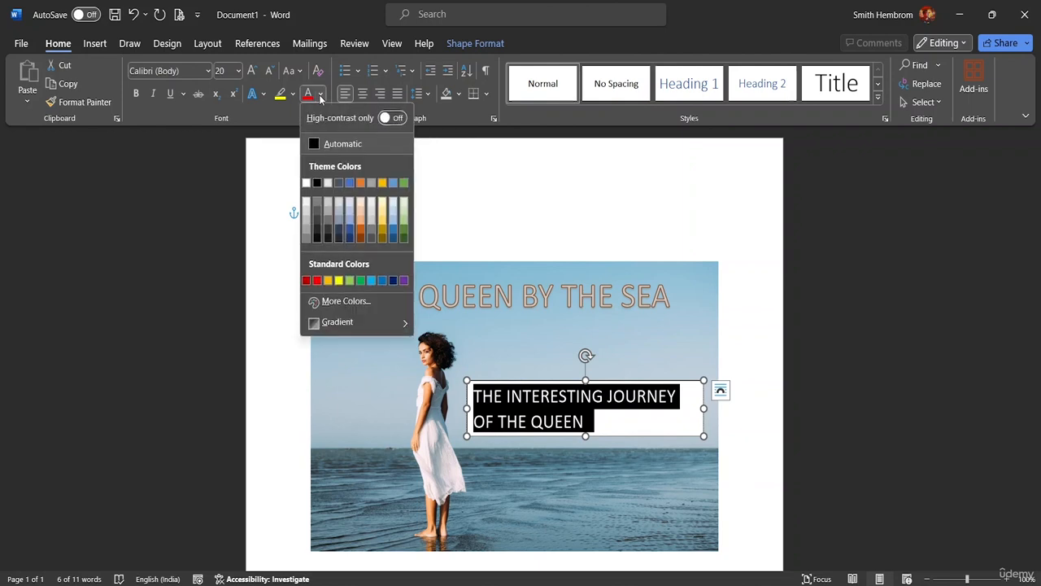
{"action": "left_click", "coordinate": [381, 224]}
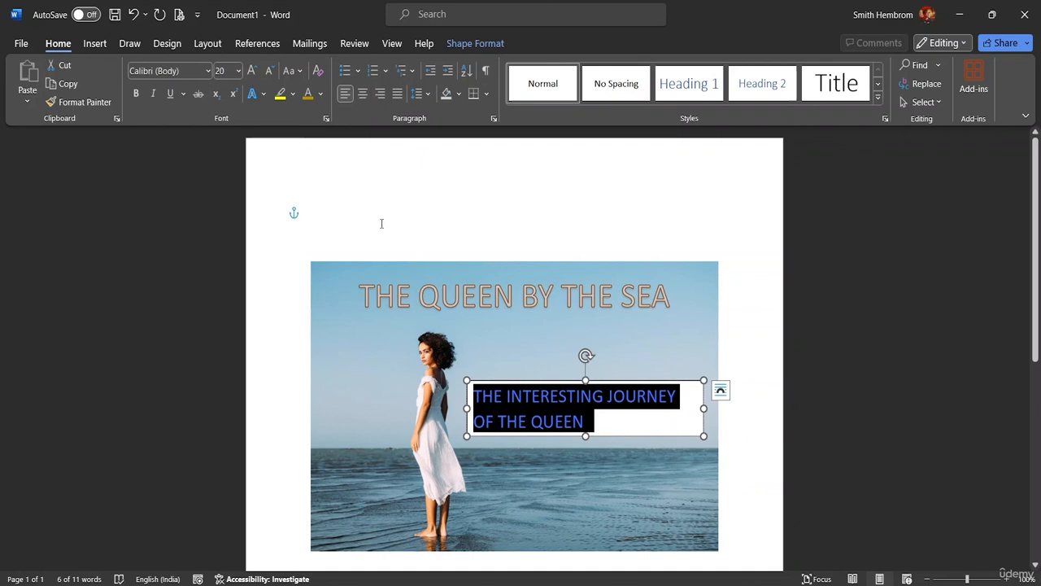
{"action": "left_click", "coordinate": [610, 426]}
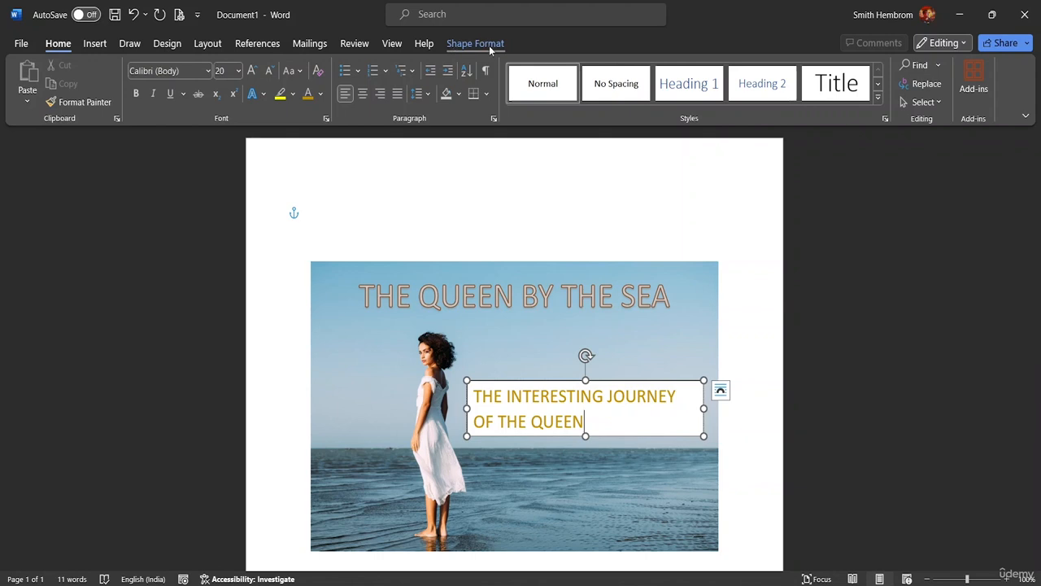
Remove both the fill and the outline from the subtitle's text box.
{"action": "left_click", "coordinate": [459, 44]}
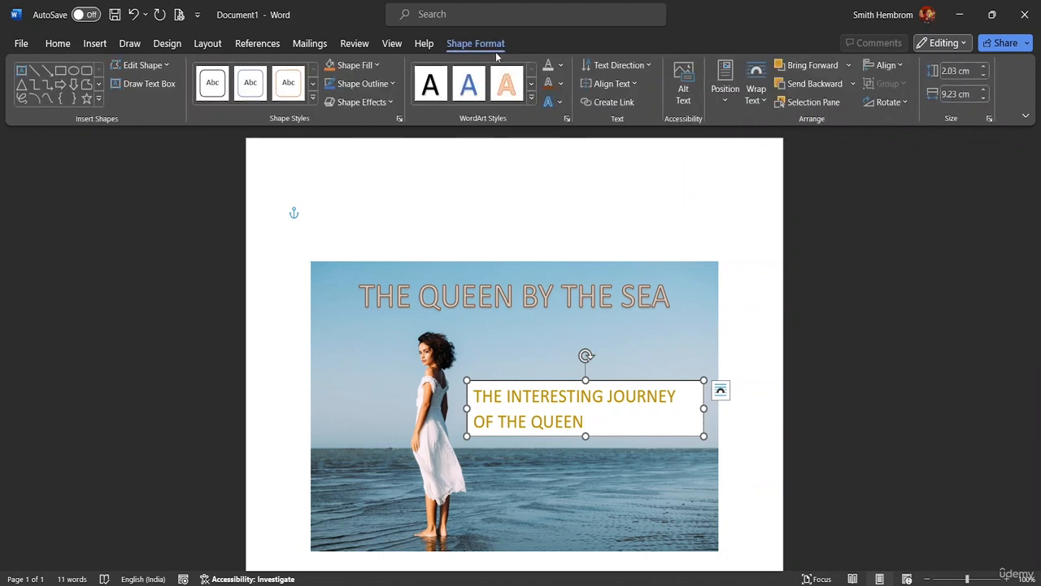
{"action": "left_click", "coordinate": [376, 65]}
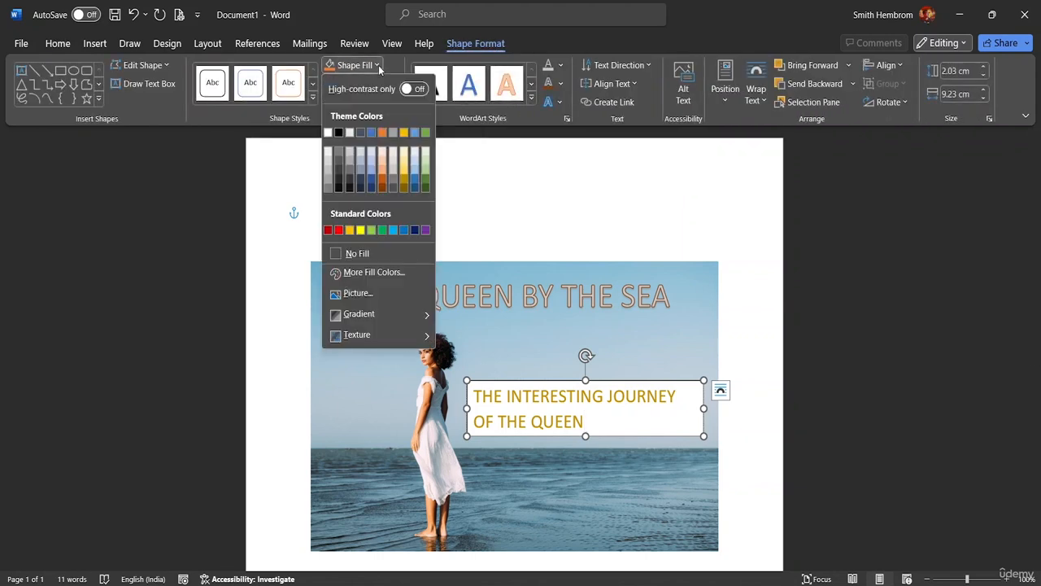
{"action": "left_click", "coordinate": [359, 250]}
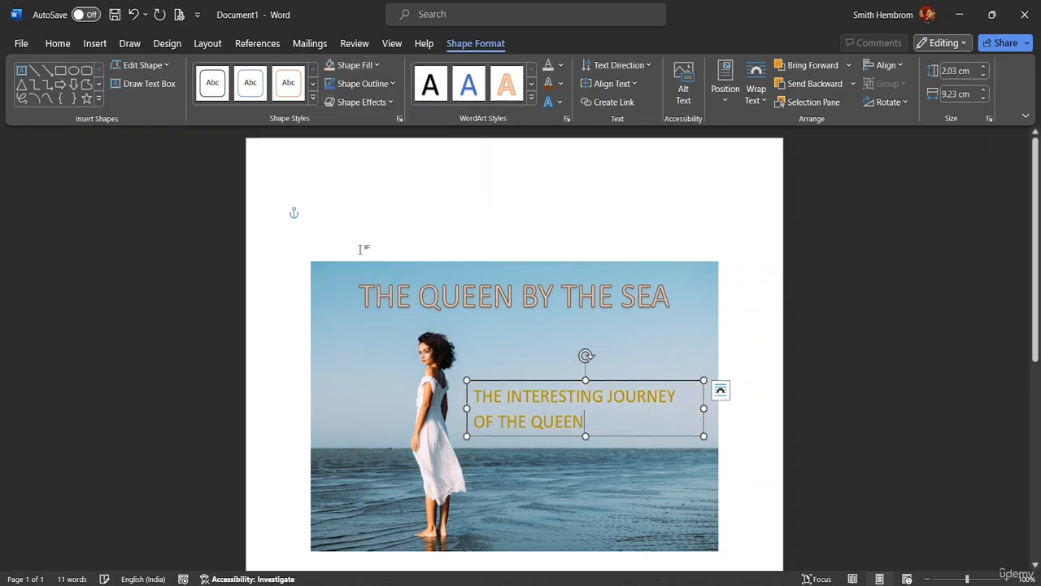
{"action": "left_click", "coordinate": [394, 84]}
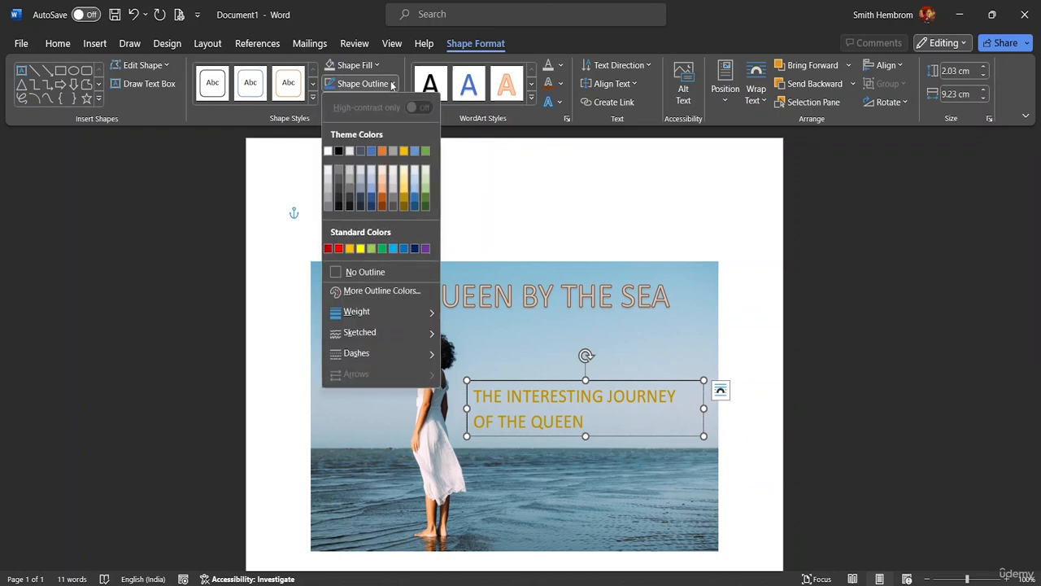
{"action": "left_click", "coordinate": [343, 273]}
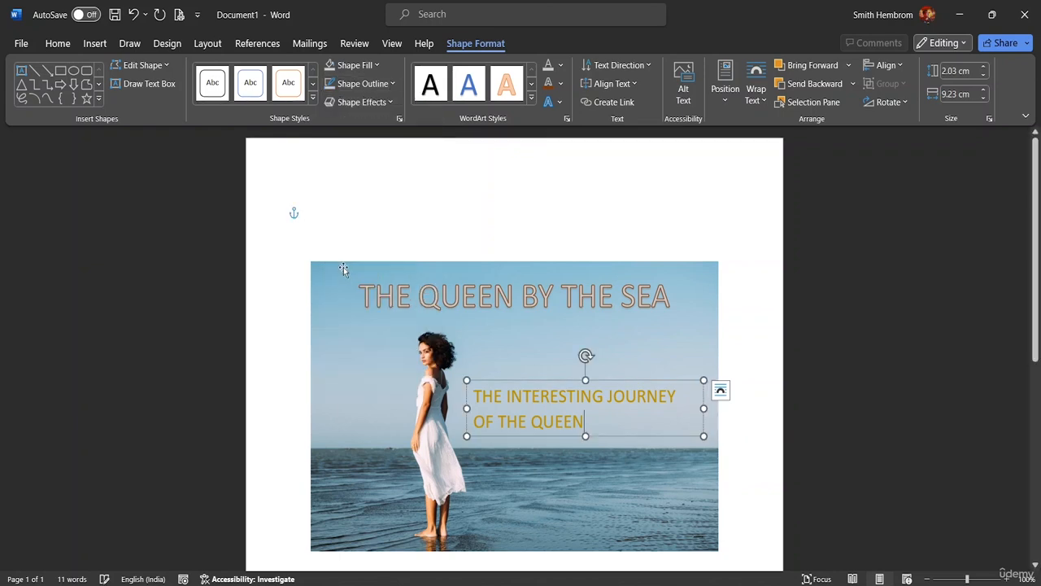
{"action": "left_click", "coordinate": [798, 420]}
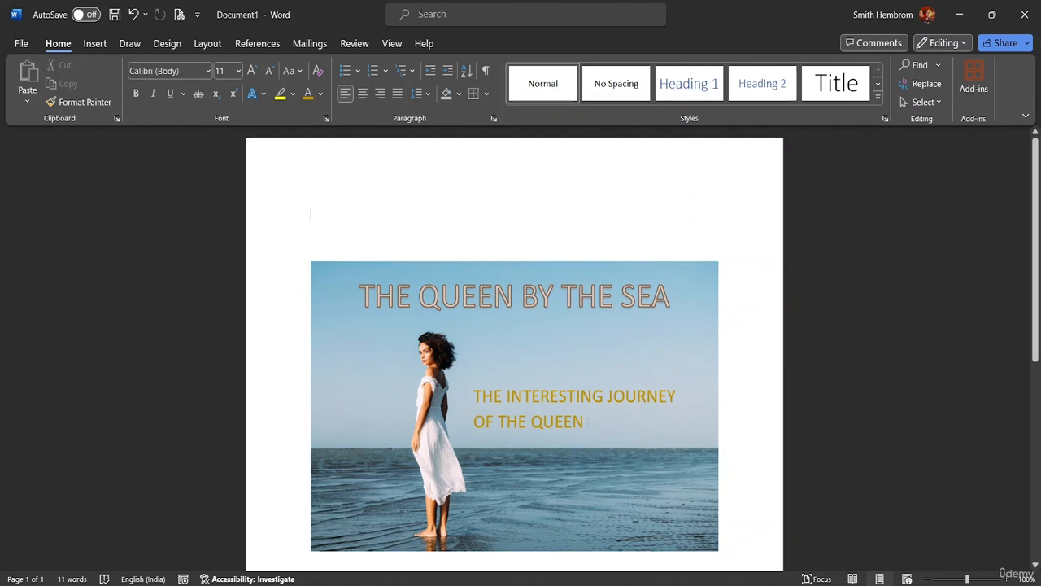
Draw an empty text box about 7.96 cm wide and 1.59 cm high over the water in the picture's lower-right area.
{"action": "left_click", "coordinate": [94, 43]}
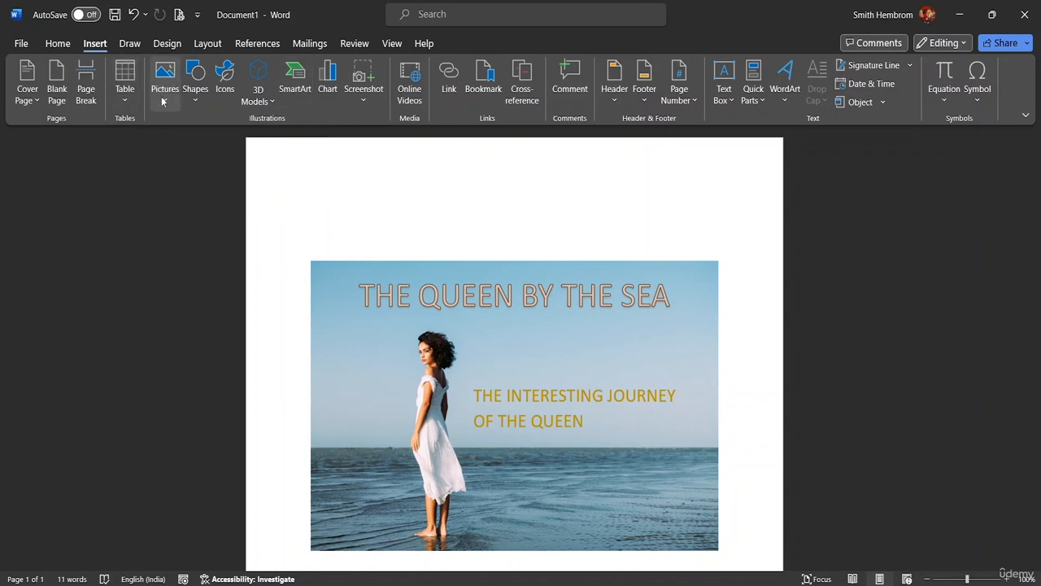
{"action": "left_click", "coordinate": [198, 91]}
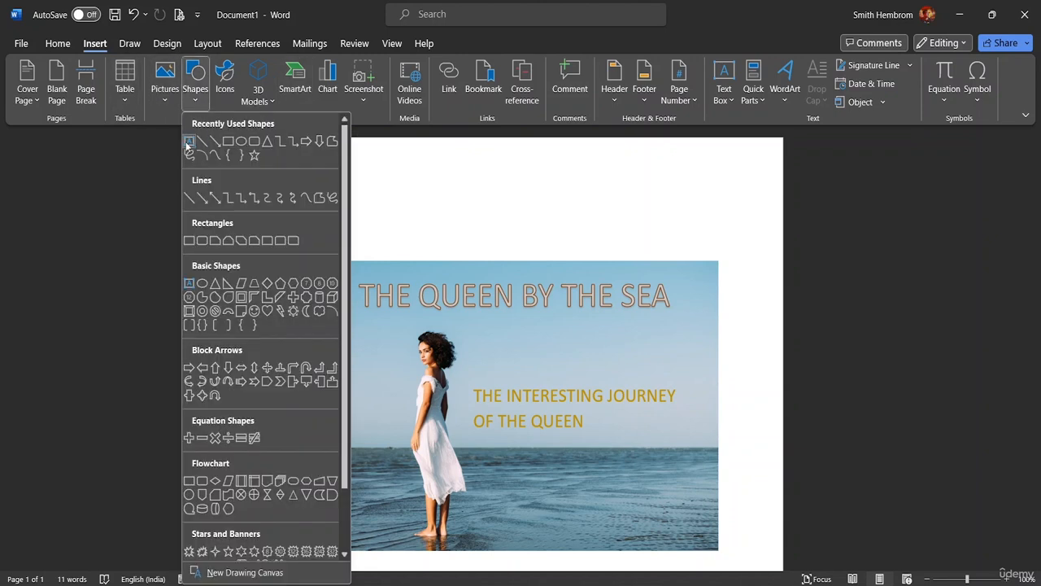
{"action": "left_click", "coordinate": [189, 143]}
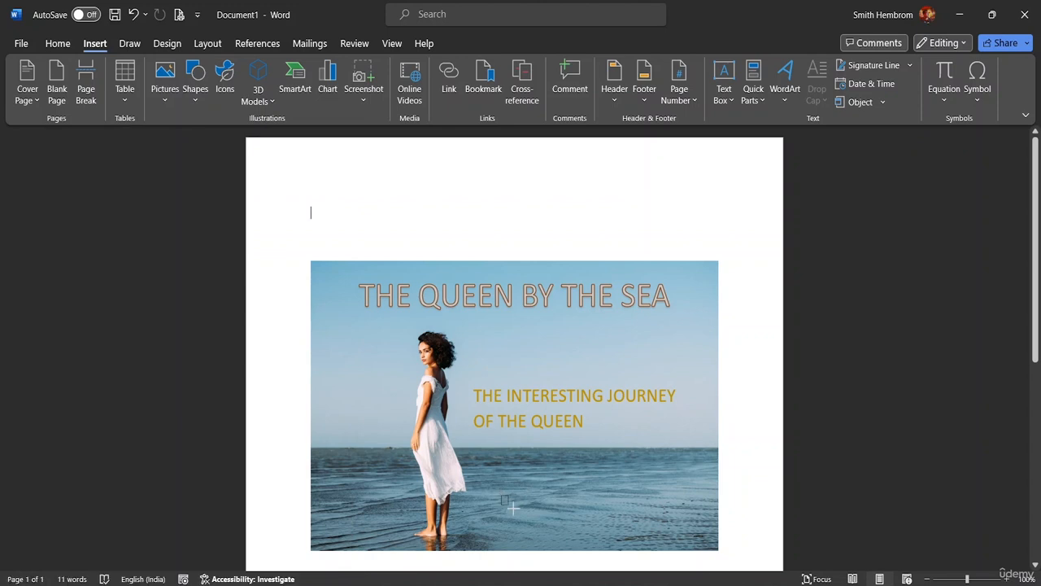
{"action": "left_click_drag", "start_coordinate": [501, 495], "coordinate": [705, 538]}
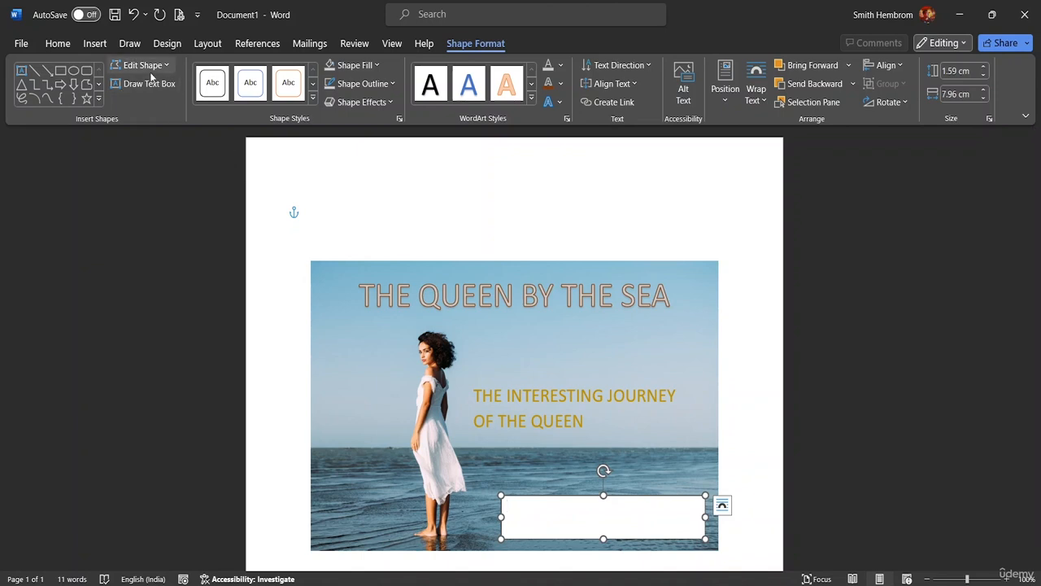
Draw a narrow upright text box about 0.64 cm wide and 6.65 cm high along the picture's left edge.
{"action": "left_click", "coordinate": [145, 84]}
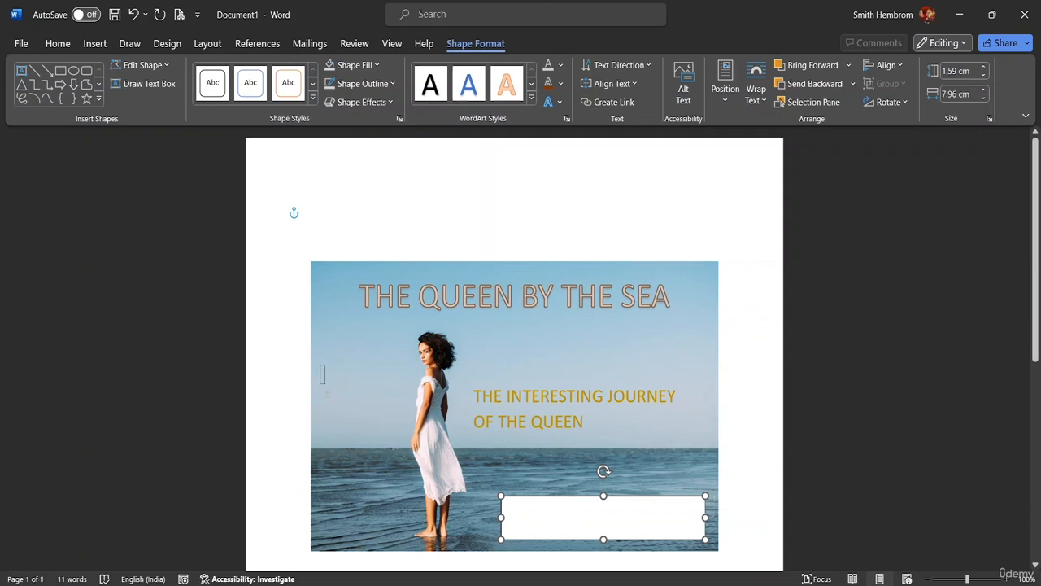
{"action": "left_click_drag", "start_coordinate": [320, 366], "coordinate": [336, 545]}
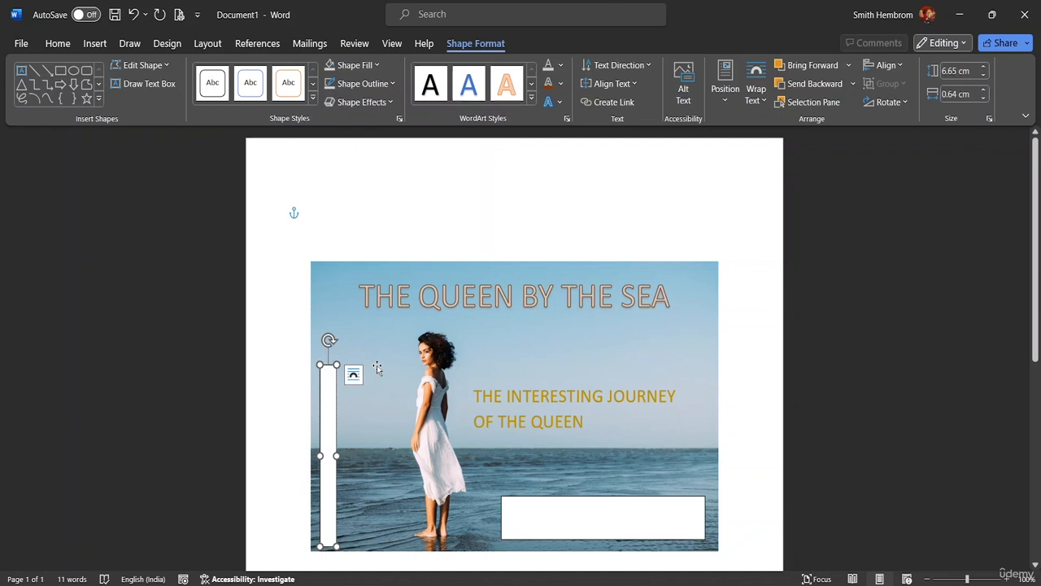
{"action": "type", "text": "SJFODIFJS"}
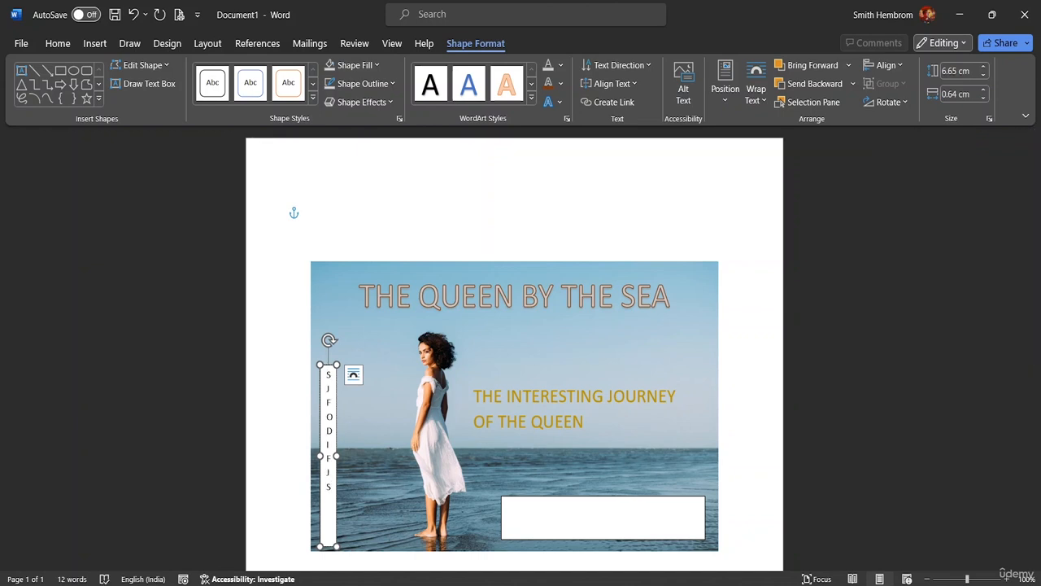
{"action": "key", "text": "BackSpace"}
{"action": "key", "text": "BackSpace"}
{"action": "key", "text": "BackSpace"}
{"action": "key", "text": "BackSpace"}
{"action": "key", "text": "BackSpace"}
{"action": "key", "text": "BackSpace"}
{"action": "key", "text": "BackSpace"}
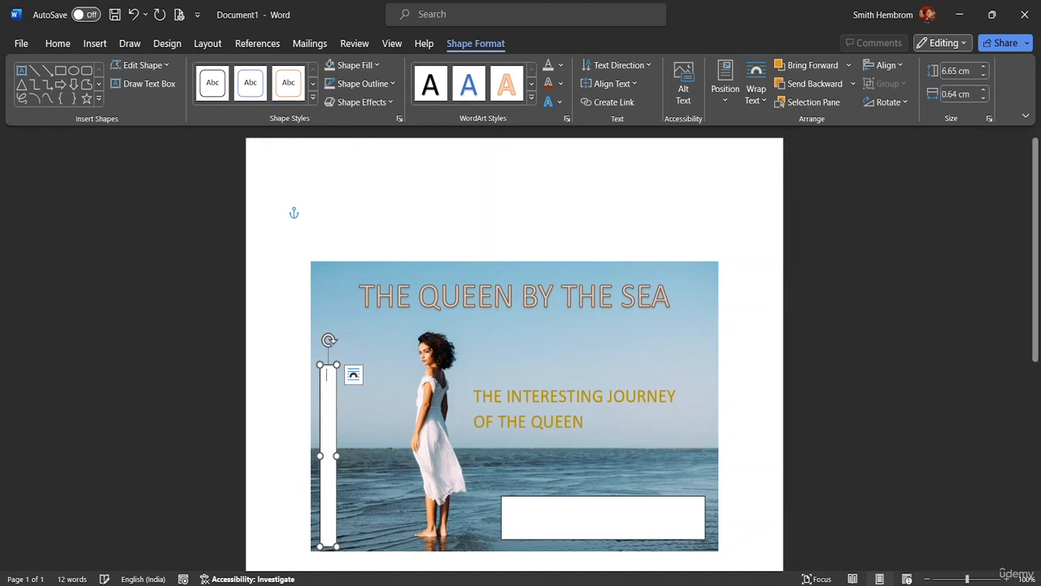
Enter "THE CHAPTER 1" in the narrow upright text box and widen the box to about 0.8 cm.
{"action": "type", "text": "THE"}
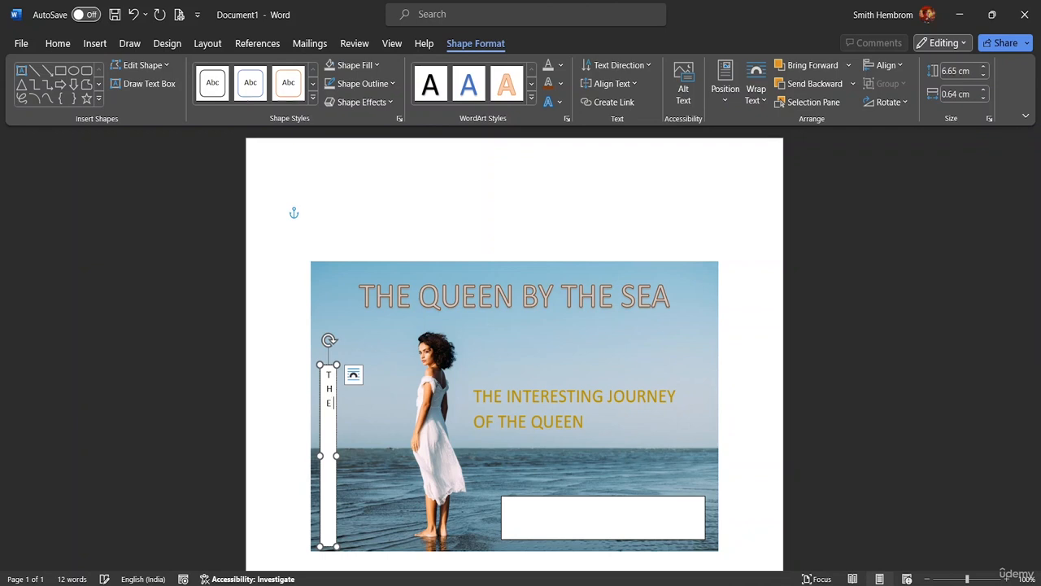
{"action": "type", "text": "C"}
{"action": "key", "text": "BackSpace"}
{"action": "type", "text": "CHAPTER 1"}
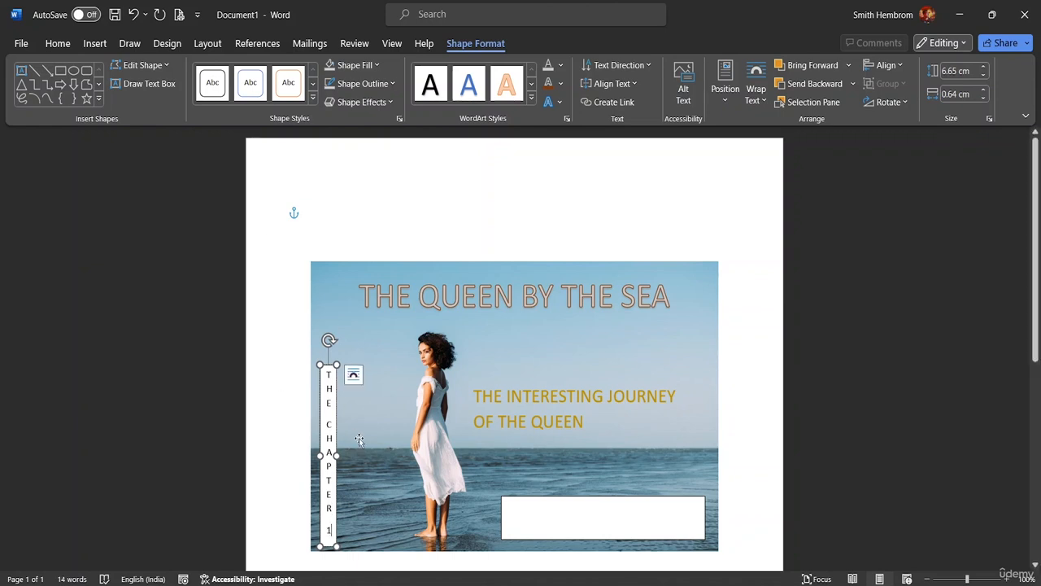
{"action": "mouse_move", "coordinate": [337, 456]}
{"action": "left_mouse_down"}
{"action": "mouse_move", "coordinate": [363, 455]}
{"action": "mouse_move", "coordinate": [340, 455]}
{"action": "left_mouse_up"}
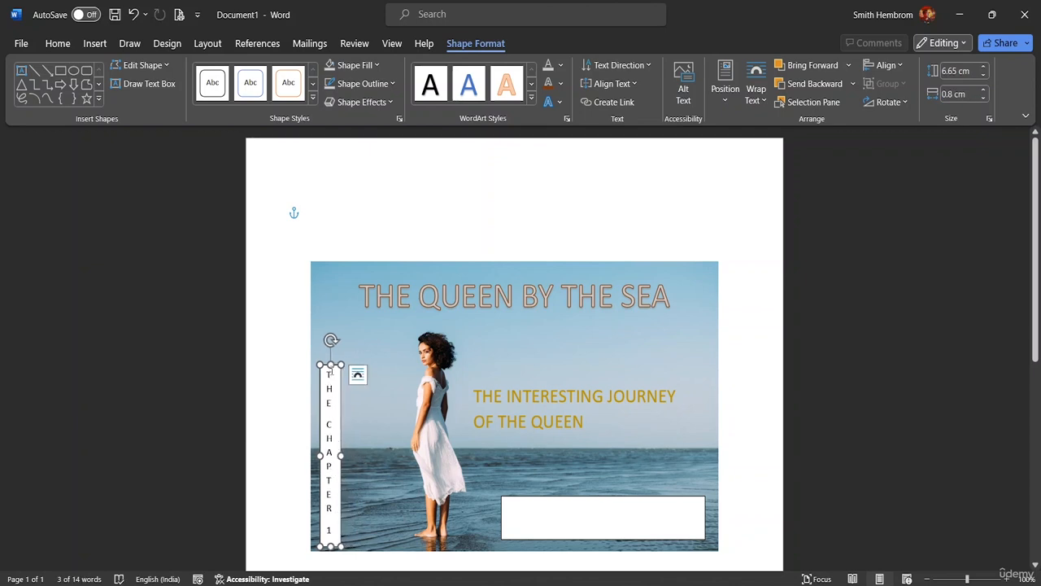
Set the vertical "THE CHAPTER 1" text to 22 pt and stretch its box upward to about 10.29 cm high.
{"action": "left_click_drag", "start_coordinate": [329, 376], "coordinate": [332, 541]}
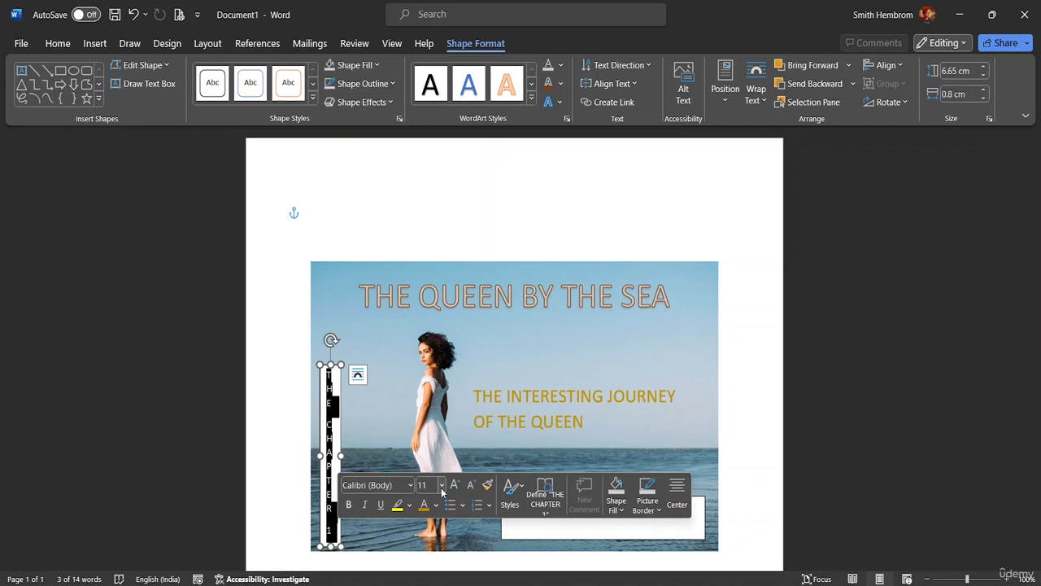
{"action": "left_click", "coordinate": [440, 486]}
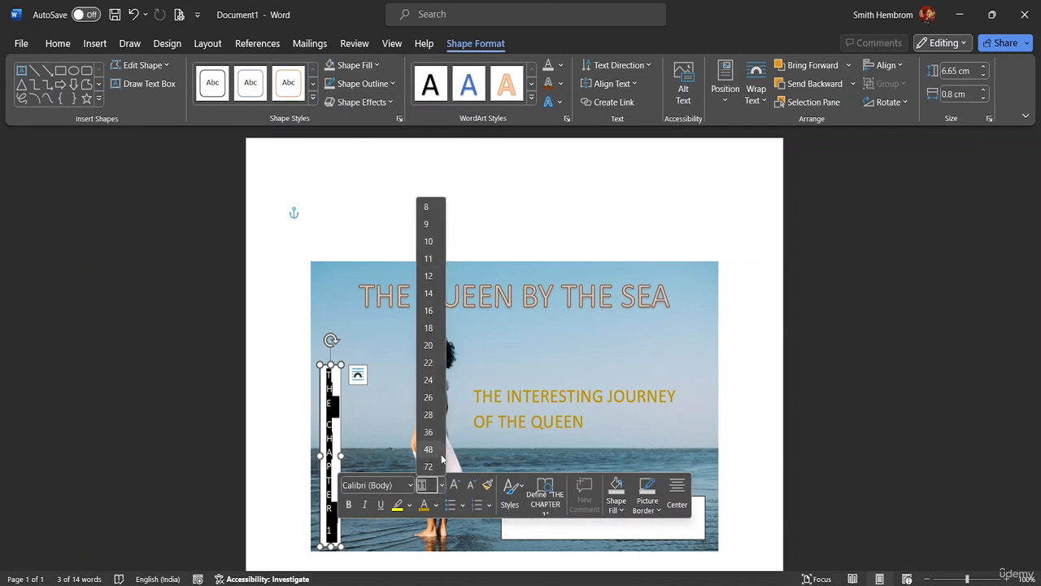
{"action": "left_click", "coordinate": [428, 362]}
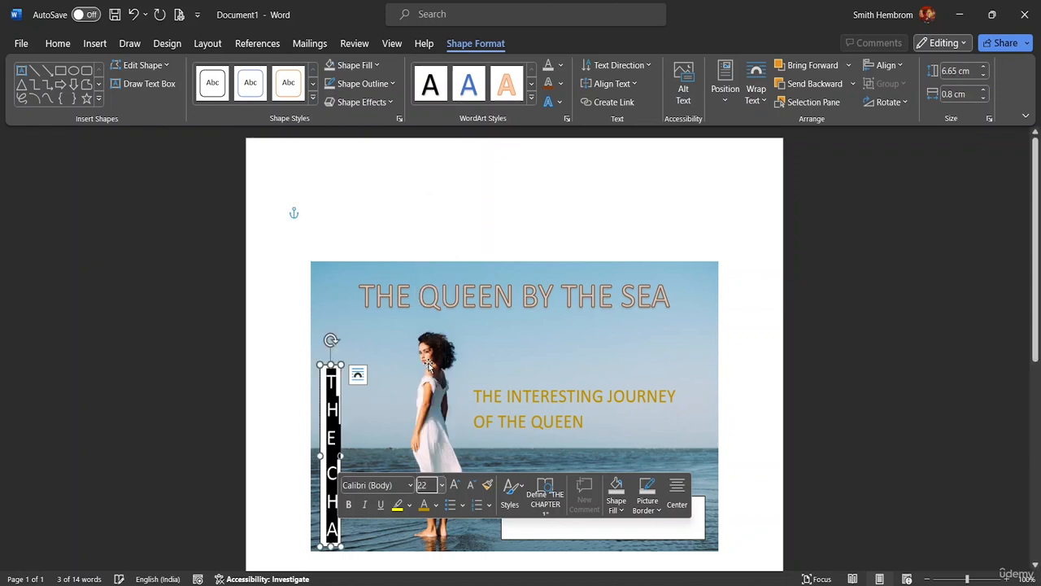
{"action": "left_click_drag", "start_coordinate": [331, 364], "coordinate": [338, 264]}
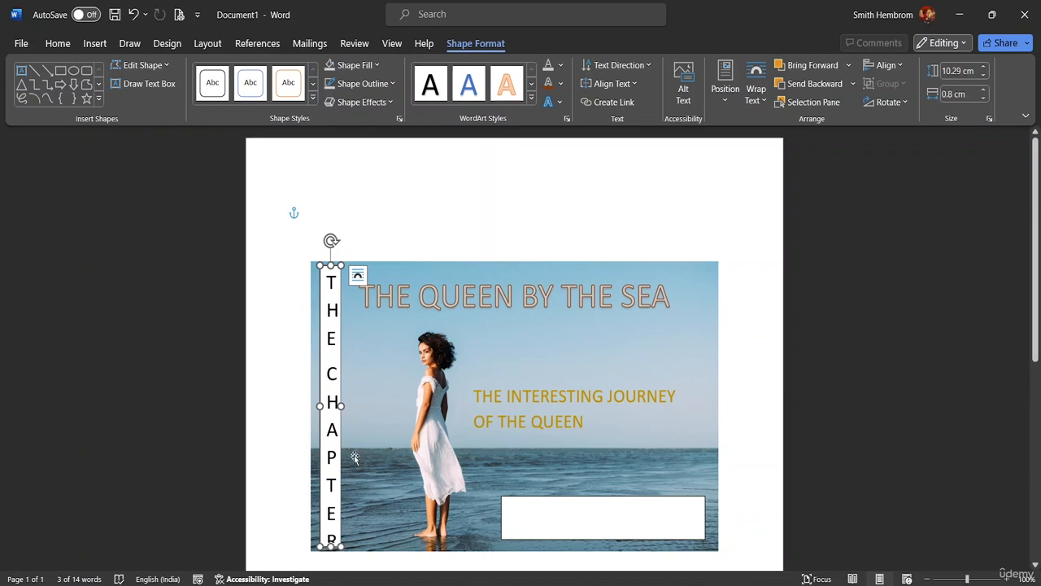
Reduce all of the vertical "THE CHAPTER 1" text, including the digit 1, to 18 pt.
{"action": "left_click_drag", "start_coordinate": [335, 538], "coordinate": [330, 275]}
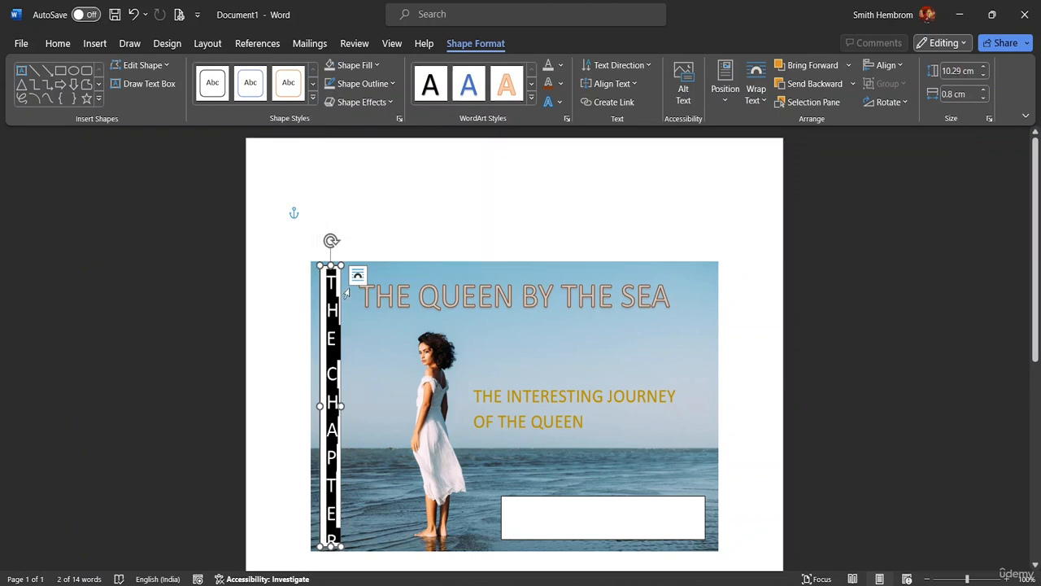
{"action": "left_click", "coordinate": [52, 47]}
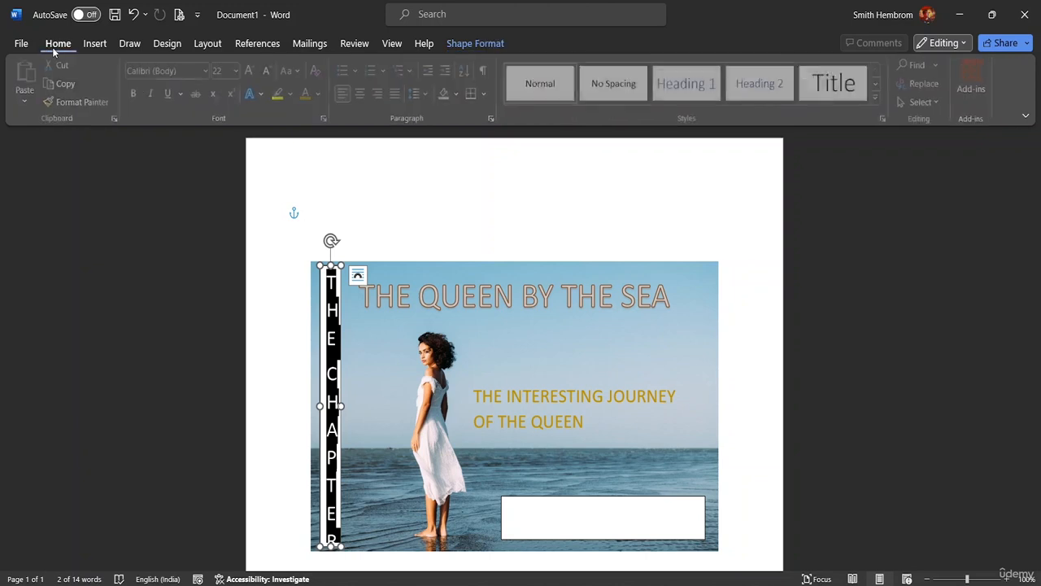
{"action": "left_click", "coordinate": [238, 70]}
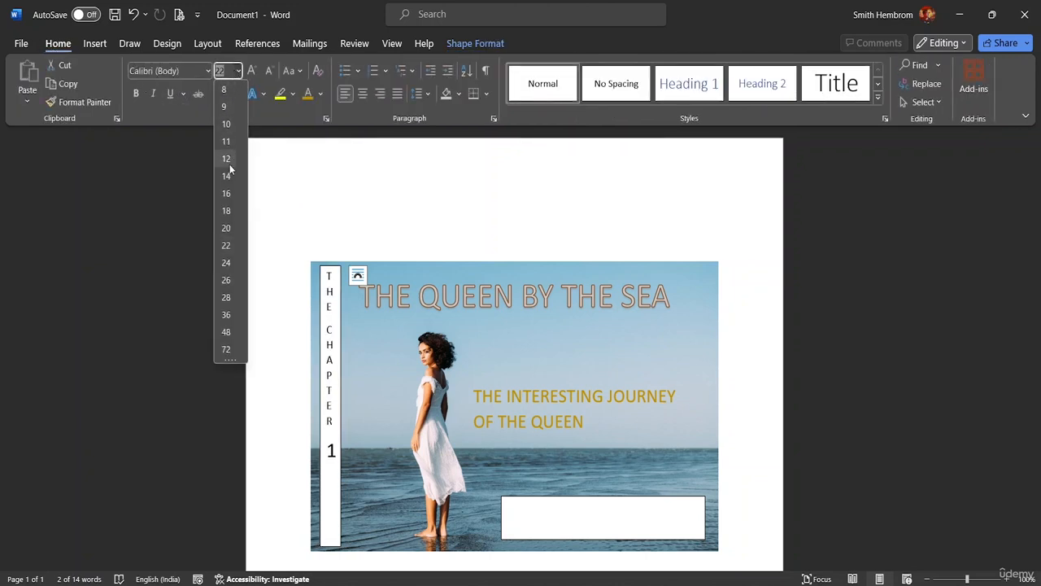
{"action": "left_click", "coordinate": [235, 211]}
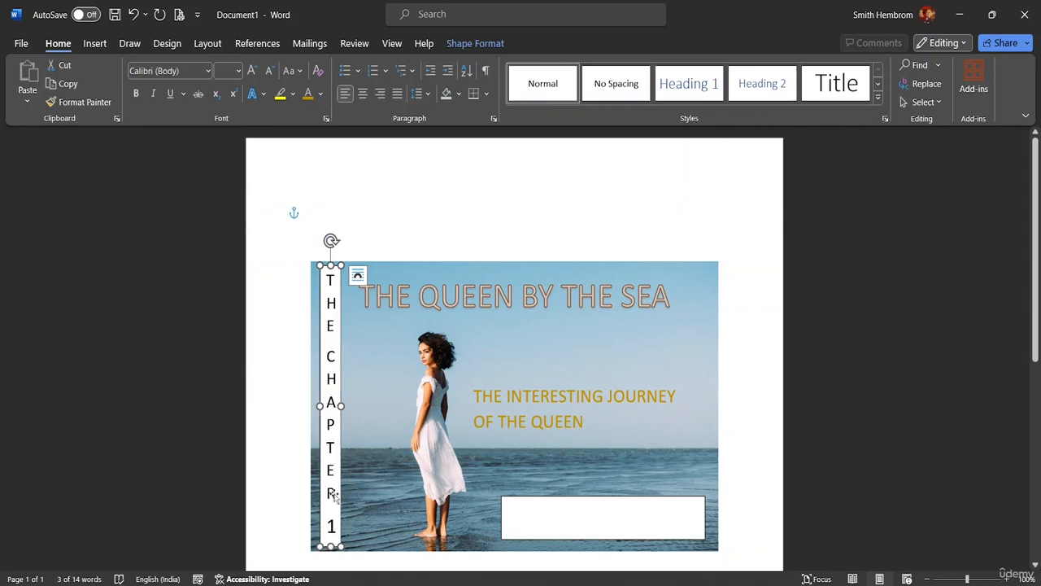
{"action": "left_click_drag", "start_coordinate": [335, 495], "coordinate": [321, 488]}
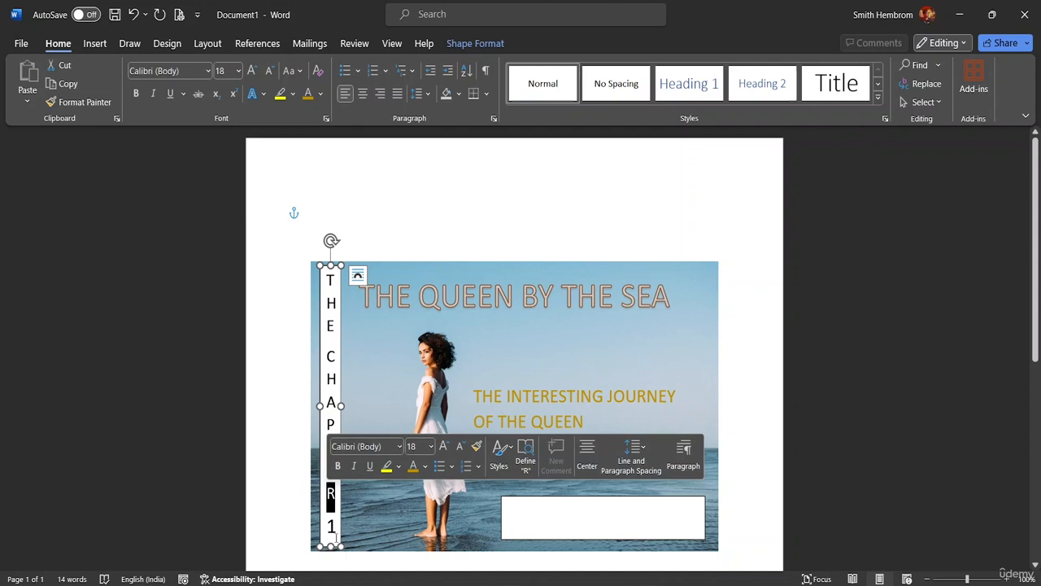
{"action": "left_click_drag", "start_coordinate": [335, 535], "coordinate": [324, 525]}
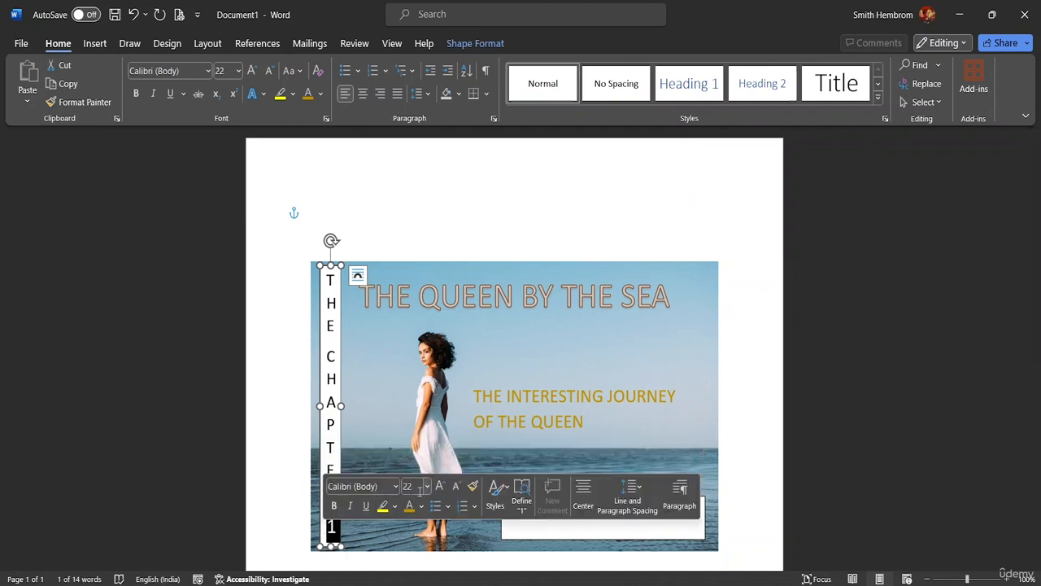
{"action": "left_click", "coordinate": [426, 488]}
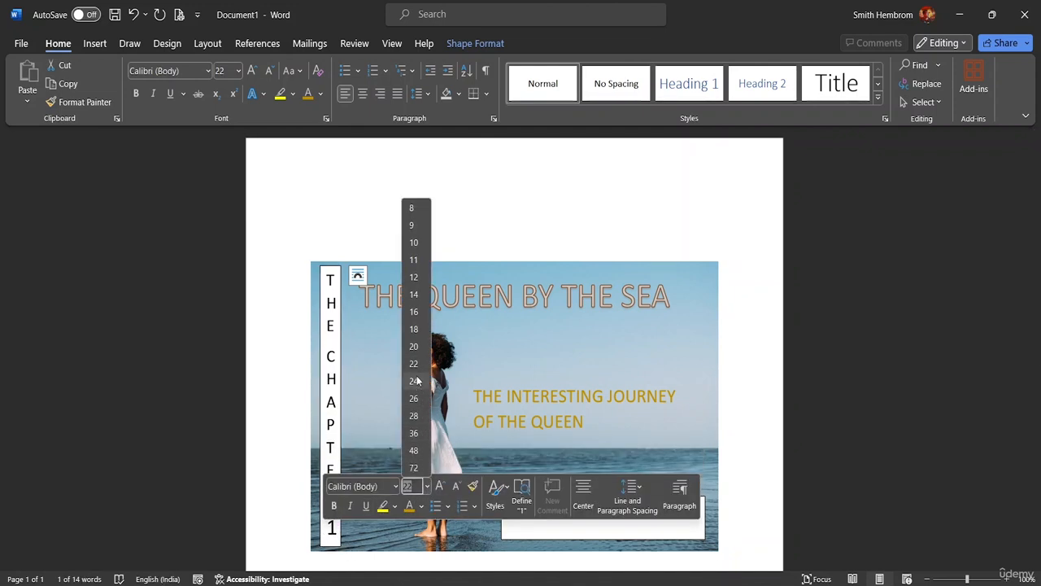
{"action": "left_click", "coordinate": [413, 329]}
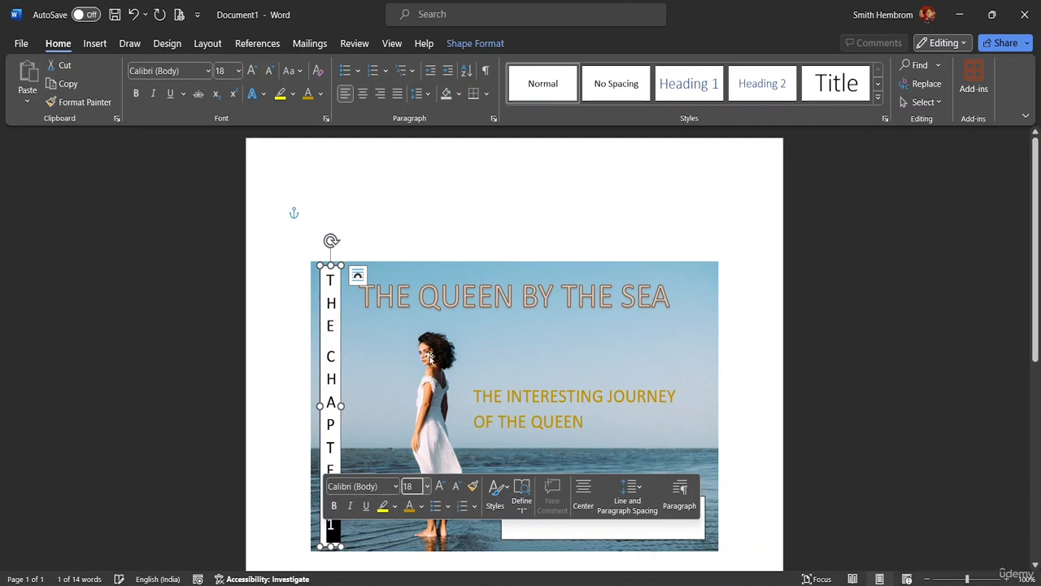
{"action": "left_click", "coordinate": [444, 195]}
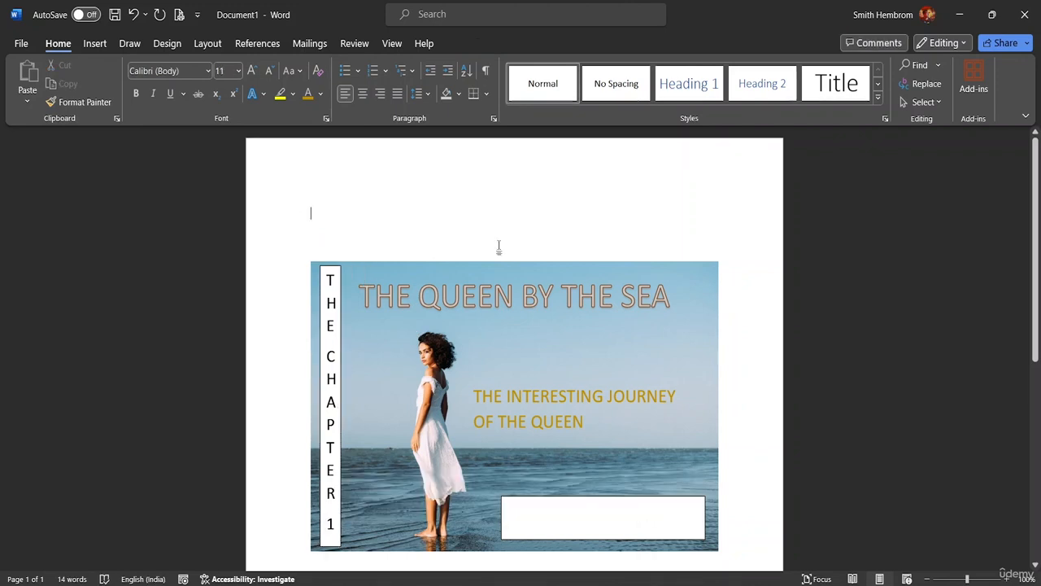
Remove both the fill and the outline from the vertical chapter text box.
{"action": "left_click", "coordinate": [319, 304]}
{"action": "left_click", "coordinate": [323, 305]}
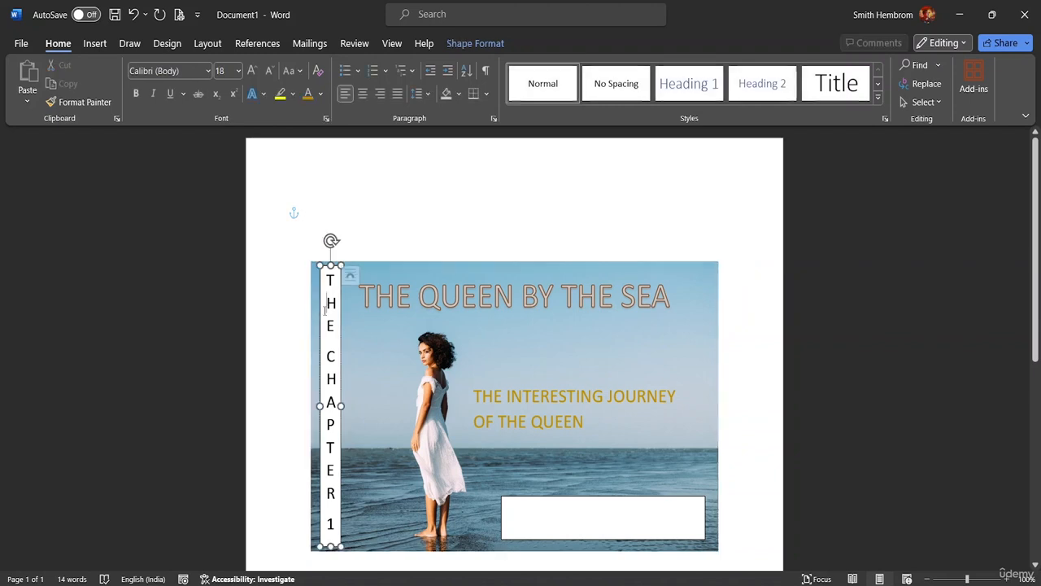
{"action": "left_click", "coordinate": [456, 46]}
{"action": "left_click", "coordinate": [376, 65]}
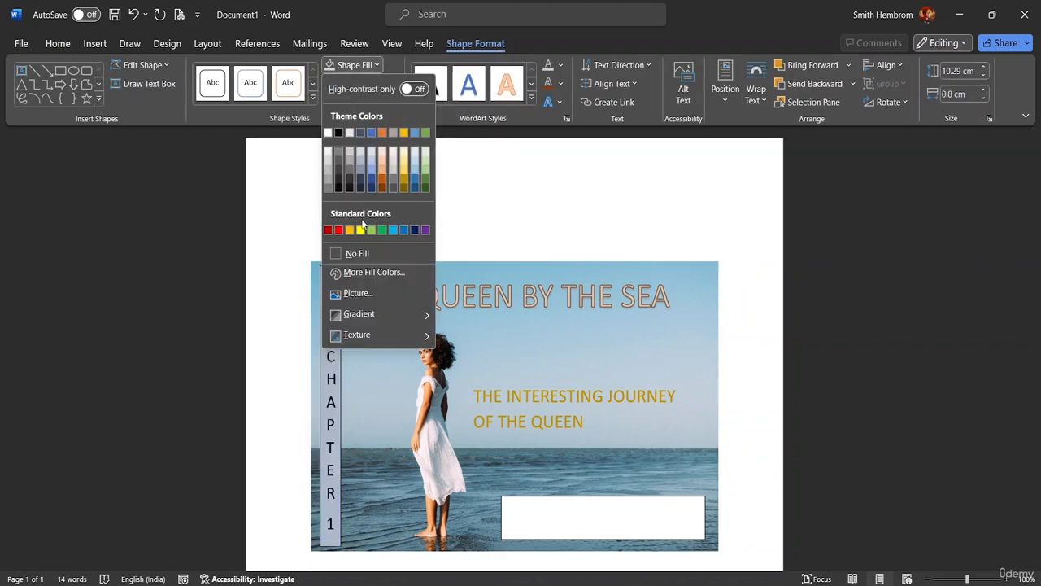
{"action": "left_click", "coordinate": [370, 251]}
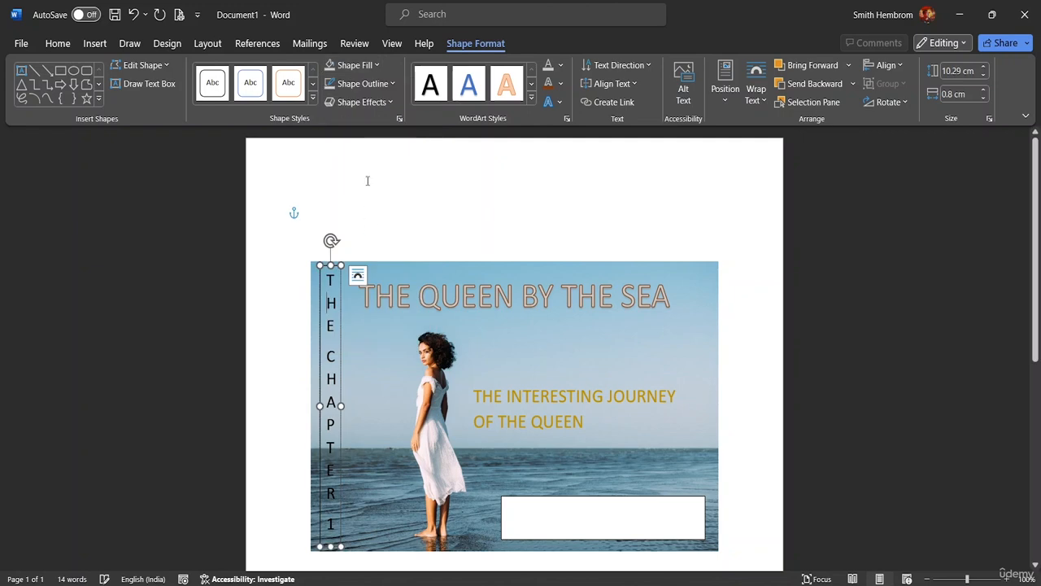
{"action": "left_click", "coordinate": [391, 84]}
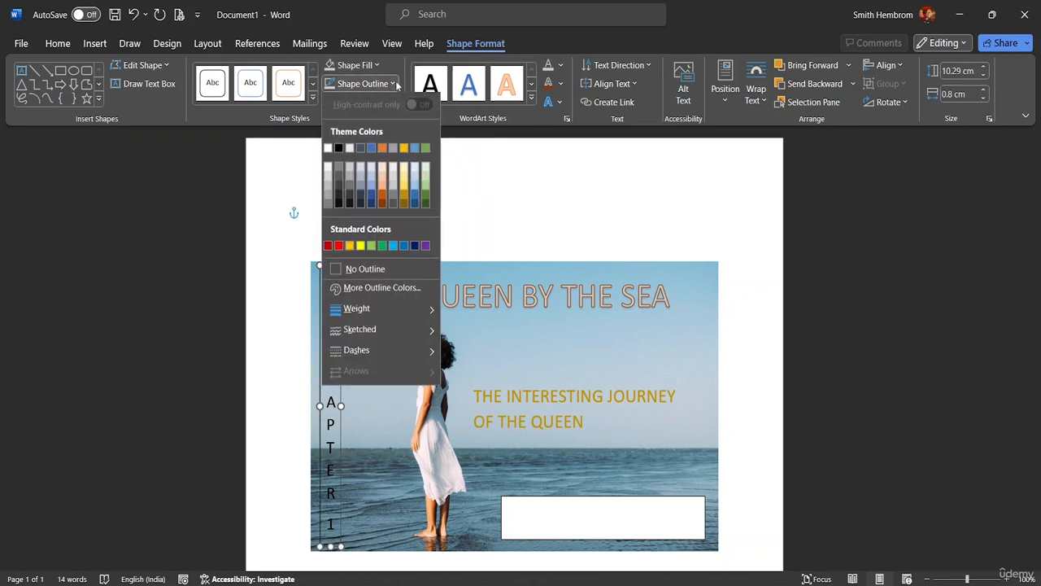
{"action": "left_click", "coordinate": [344, 275]}
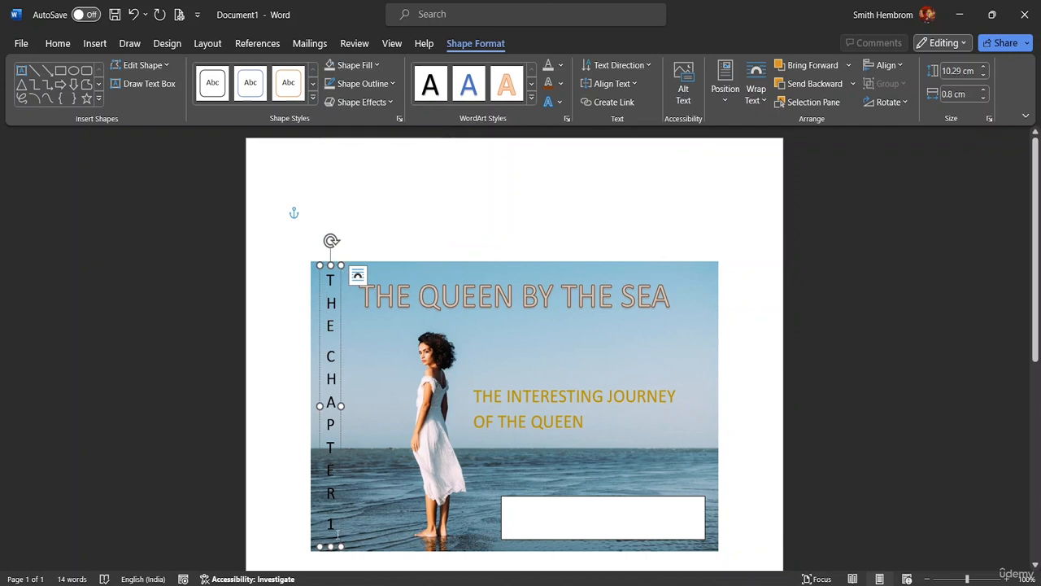
Make the whole vertical "THE CHAPTER 1" text bold and deselect its box.
{"action": "left_click_drag", "start_coordinate": [335, 527], "coordinate": [329, 273]}
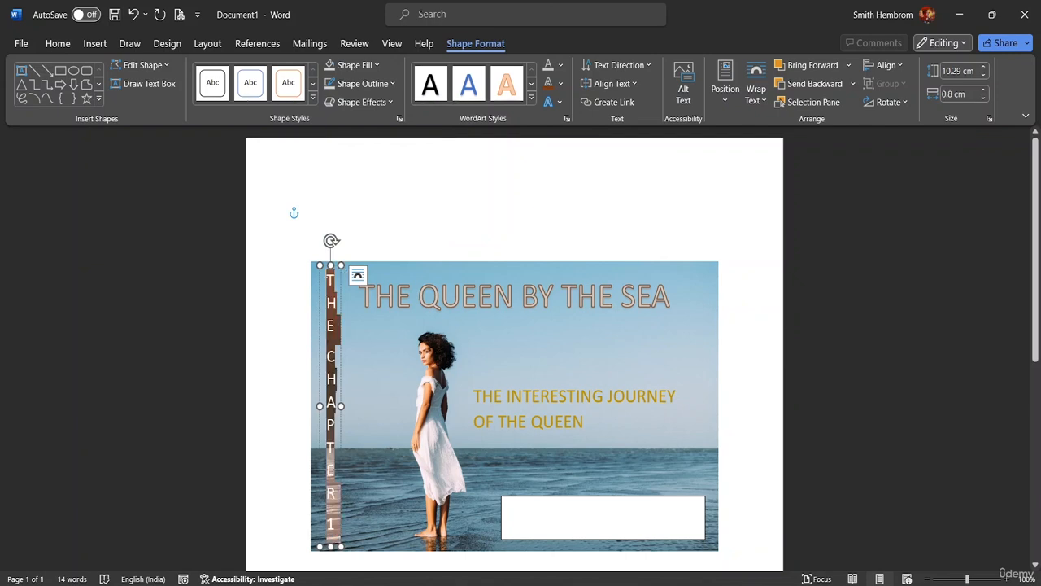
{"action": "left_click", "coordinate": [58, 43]}
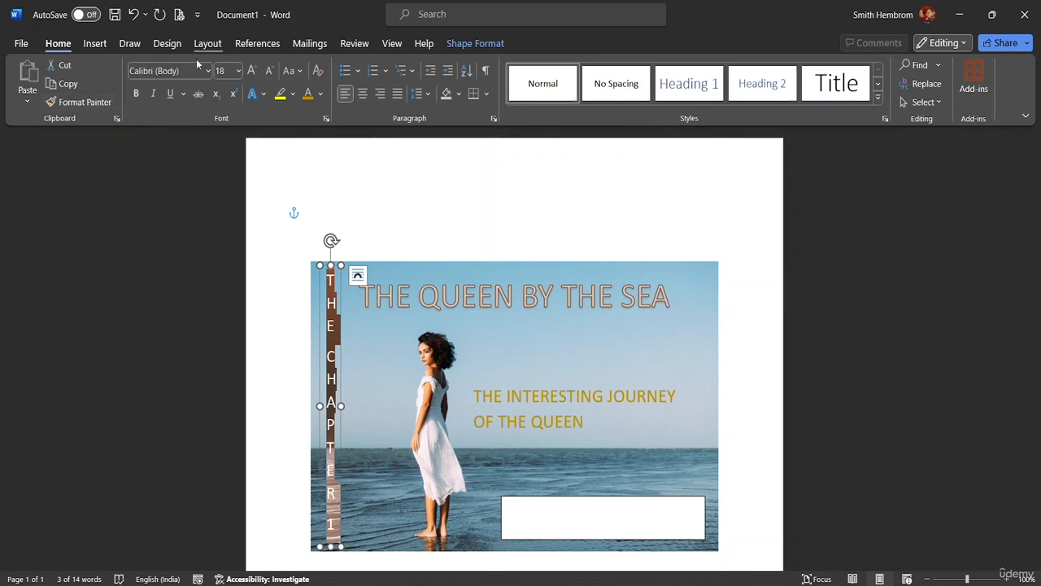
{"action": "left_click", "coordinate": [136, 94]}
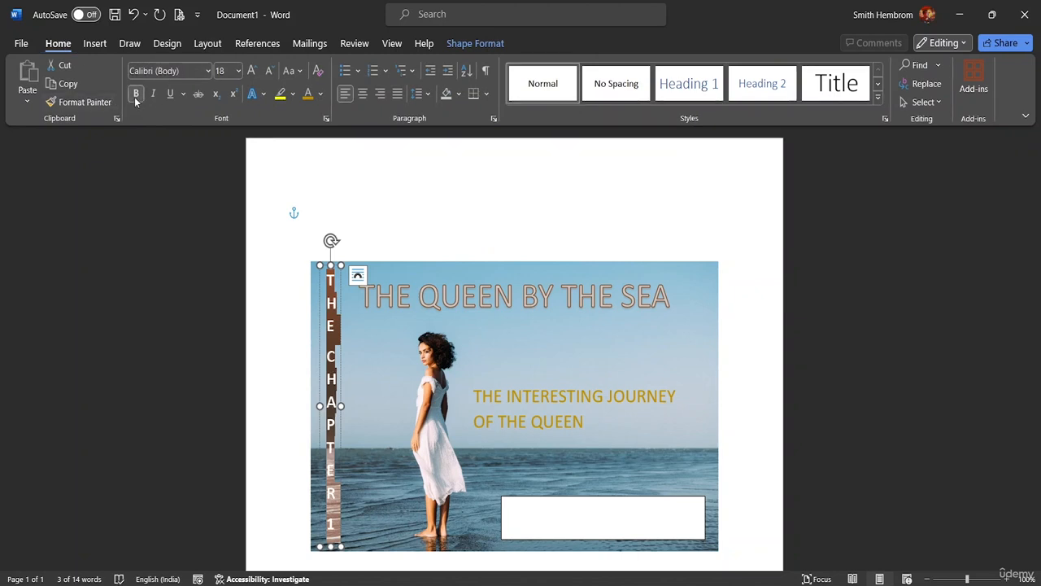
{"action": "left_click", "coordinate": [532, 189]}
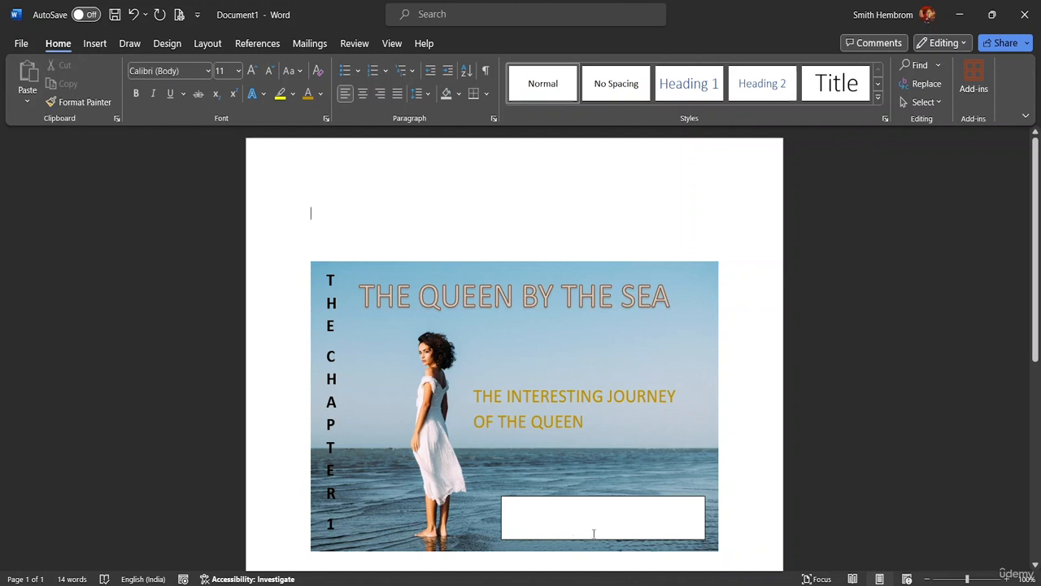
Browse the built-in text box designs and the additional ones from Office.com.
{"action": "left_click", "coordinate": [96, 45]}
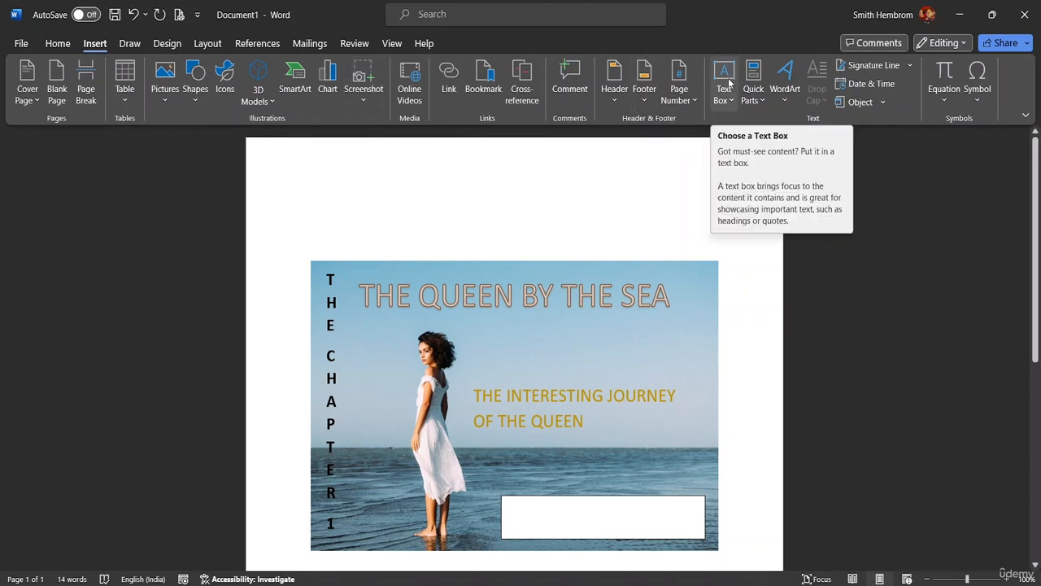
{"action": "left_click", "coordinate": [732, 105]}
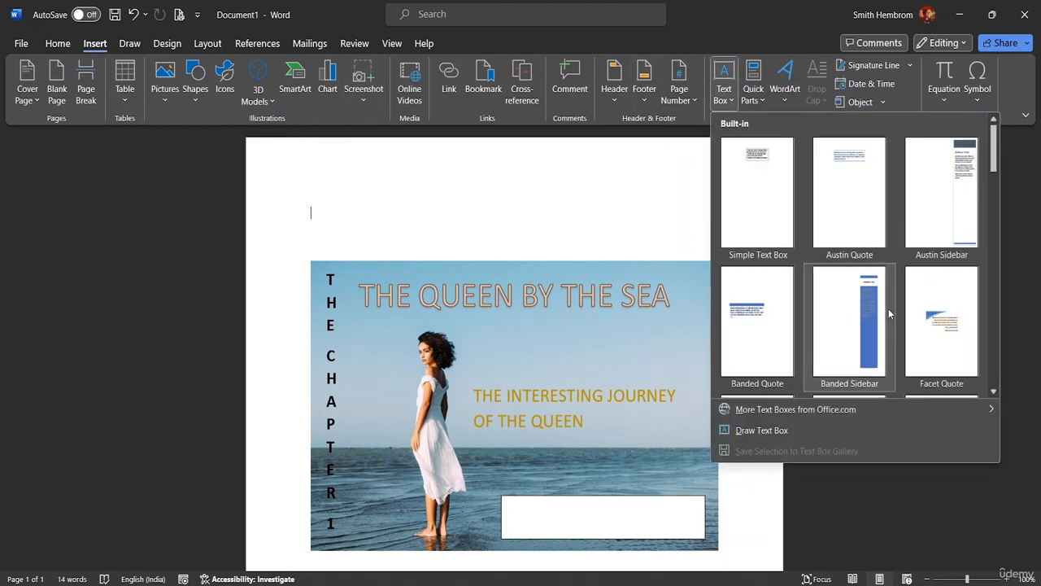
{"action": "scroll", "coordinate": [911, 325], "scroll_direction": "down", "scroll_amount": 10}
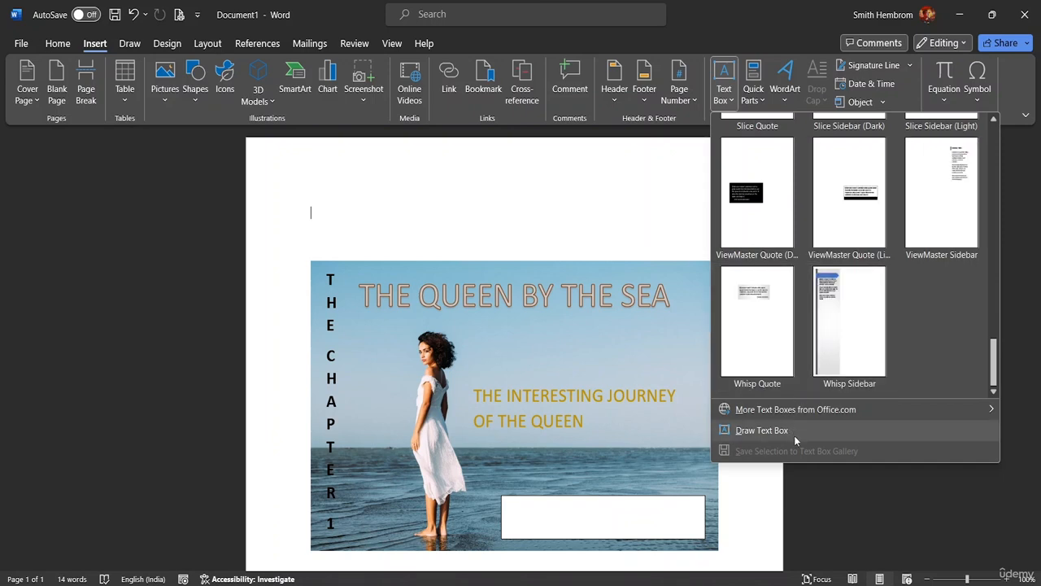
{"action": "mouse_move", "coordinate": [800, 412]}
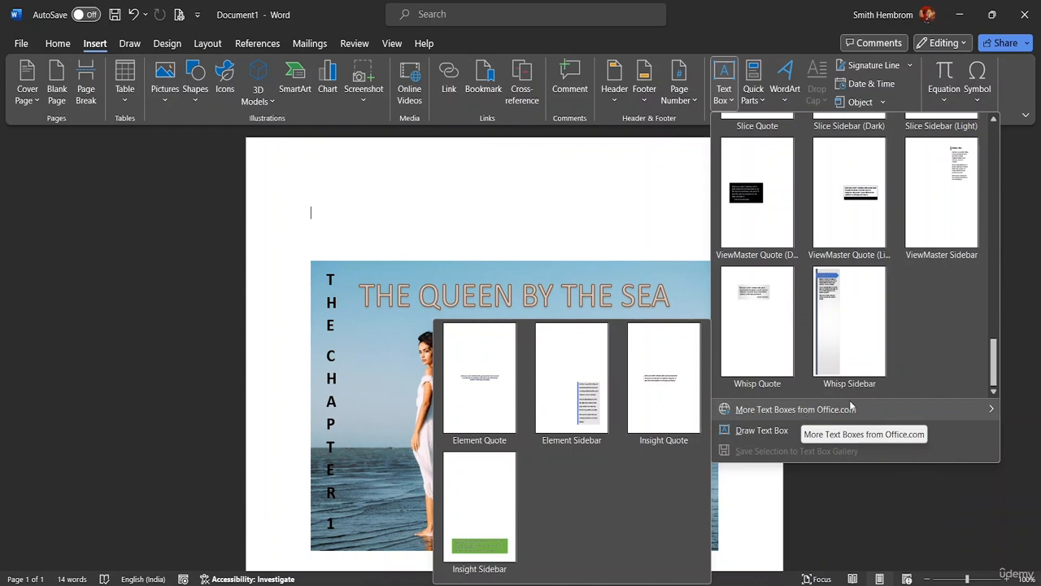
{"action": "scroll", "coordinate": [989, 311], "scroll_direction": "up", "scroll_amount": 10}
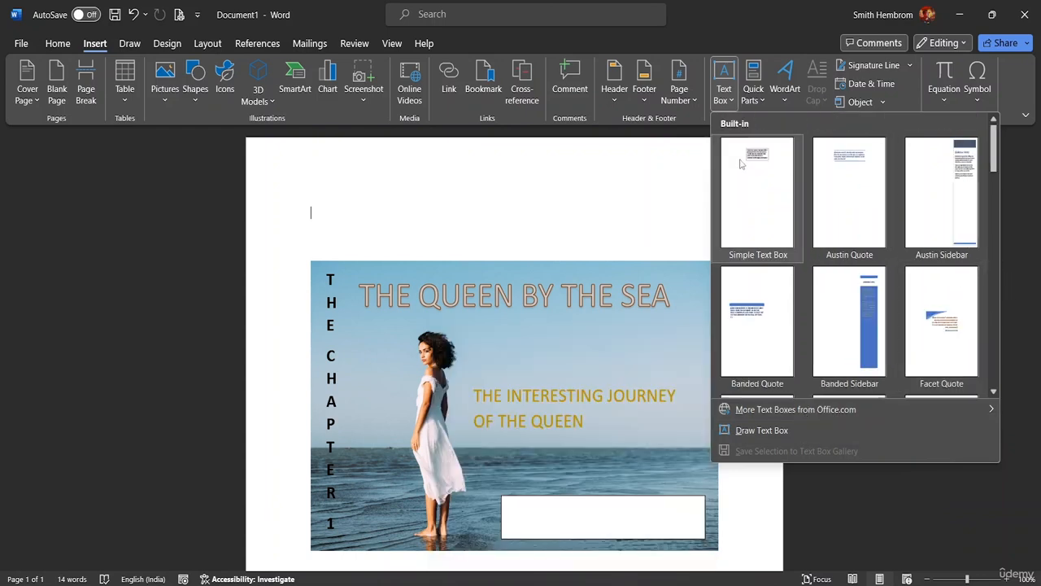
Remove the fill from the empty text box over the water and set its outline weight to 6 pt.
{"action": "left_click", "coordinate": [529, 511]}
{"action": "left_click", "coordinate": [527, 509]}
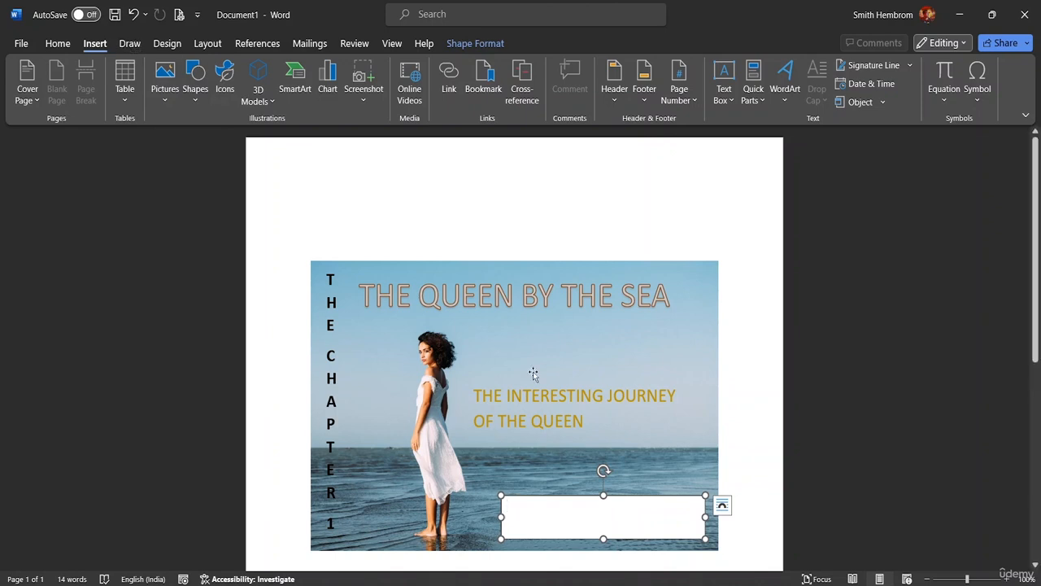
{"action": "left_click", "coordinate": [477, 44]}
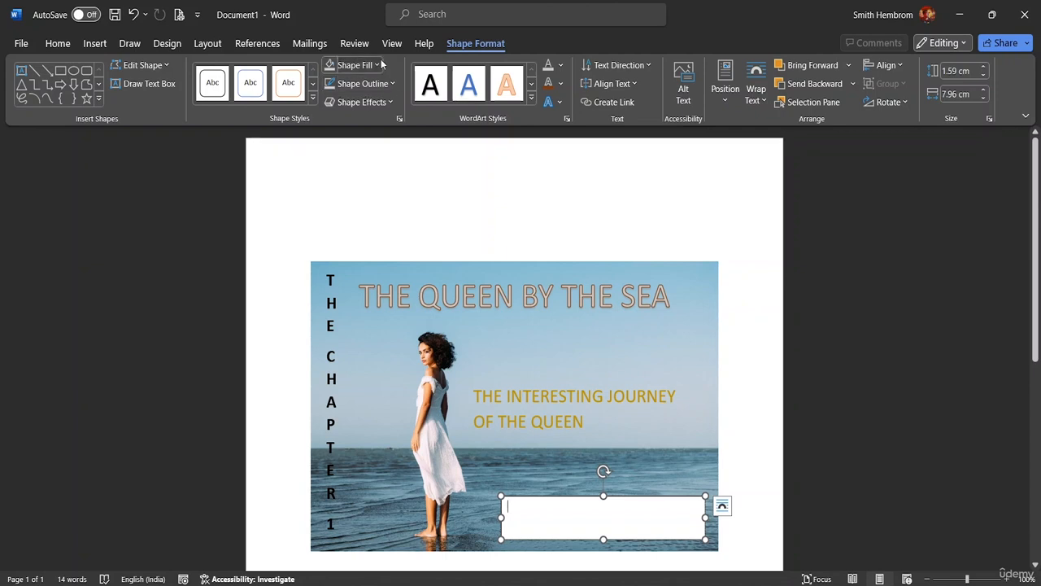
{"action": "left_click", "coordinate": [356, 65]}
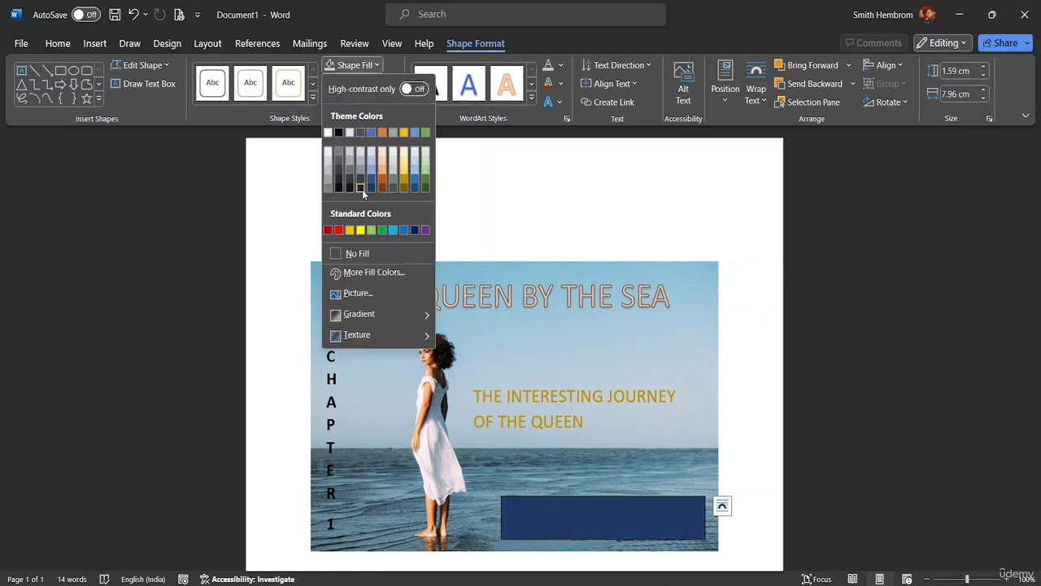
{"action": "left_click", "coordinate": [355, 254]}
{"action": "left_click", "coordinate": [362, 83]}
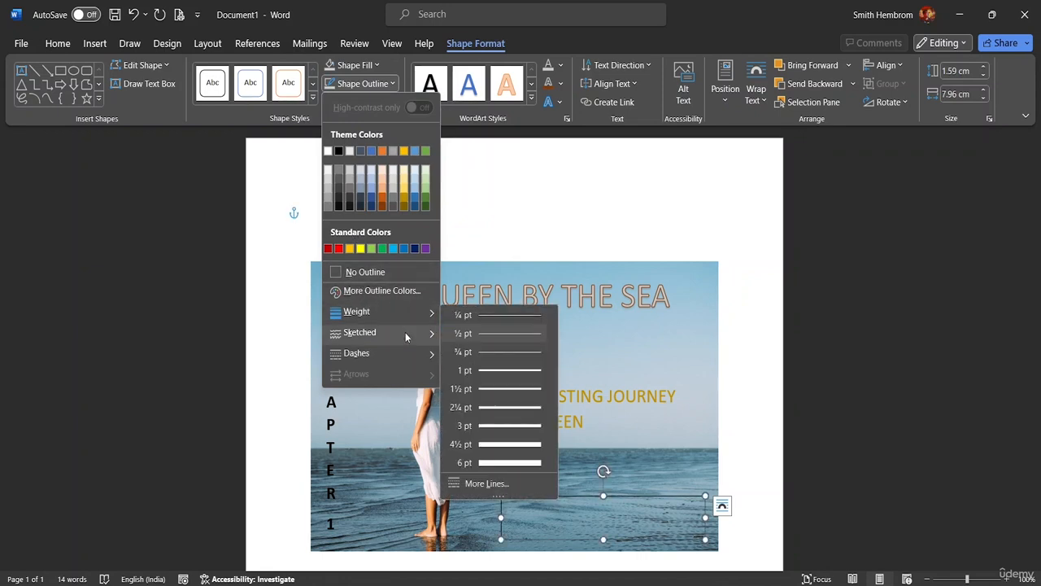
{"action": "mouse_move", "coordinate": [411, 318]}
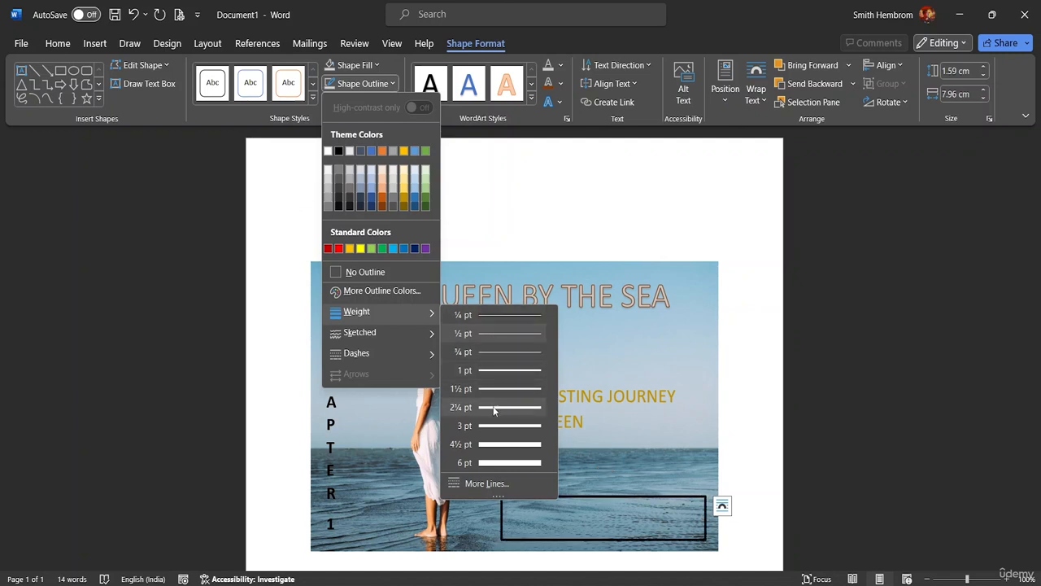
{"action": "left_click", "coordinate": [494, 464]}
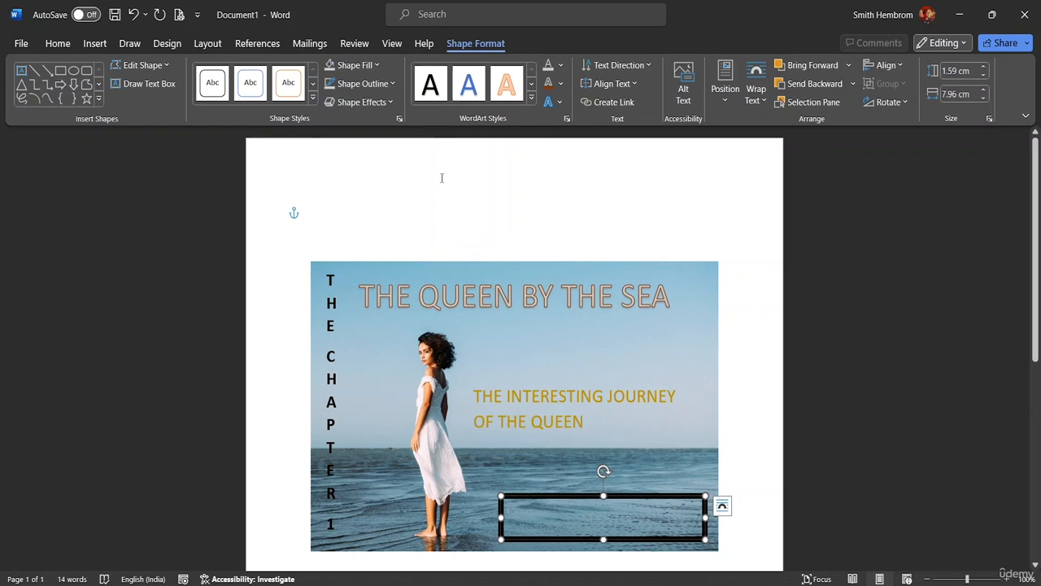
Reduce the outline weight of the empty text box over the water to 3 pt.
{"action": "left_click", "coordinate": [382, 83]}
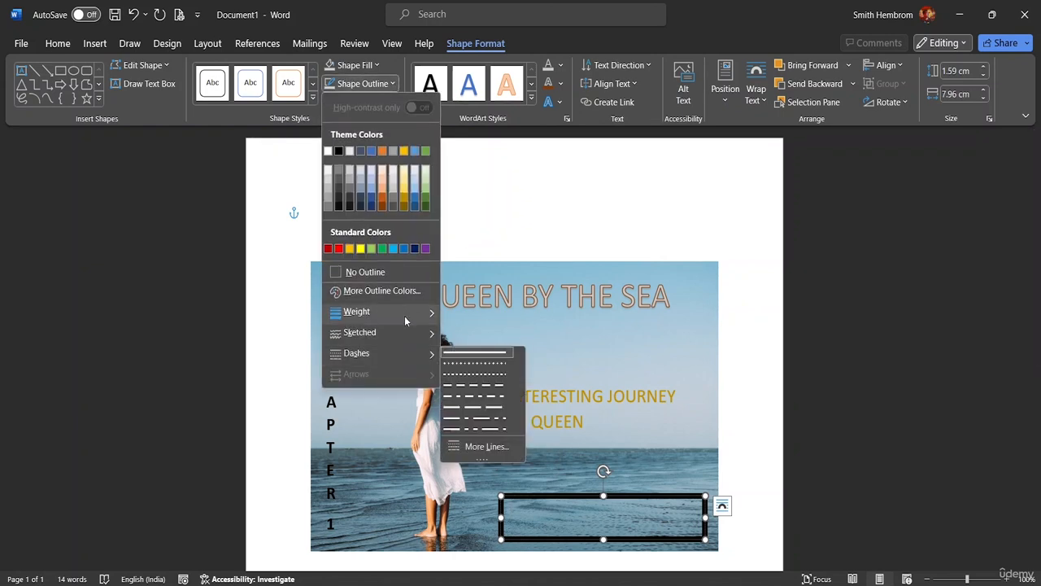
{"action": "mouse_move", "coordinate": [403, 312]}
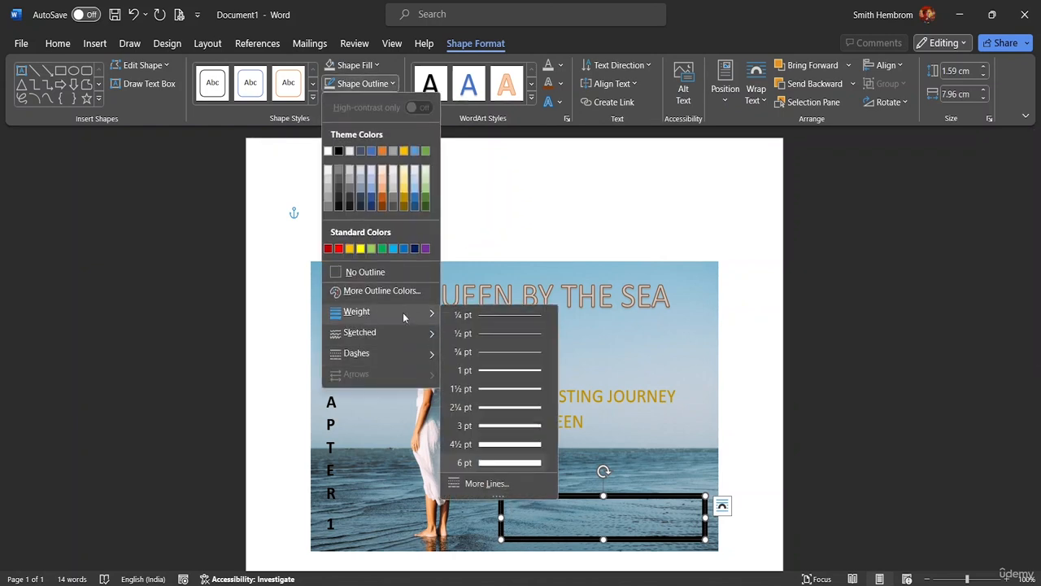
{"action": "left_click", "coordinate": [466, 424]}
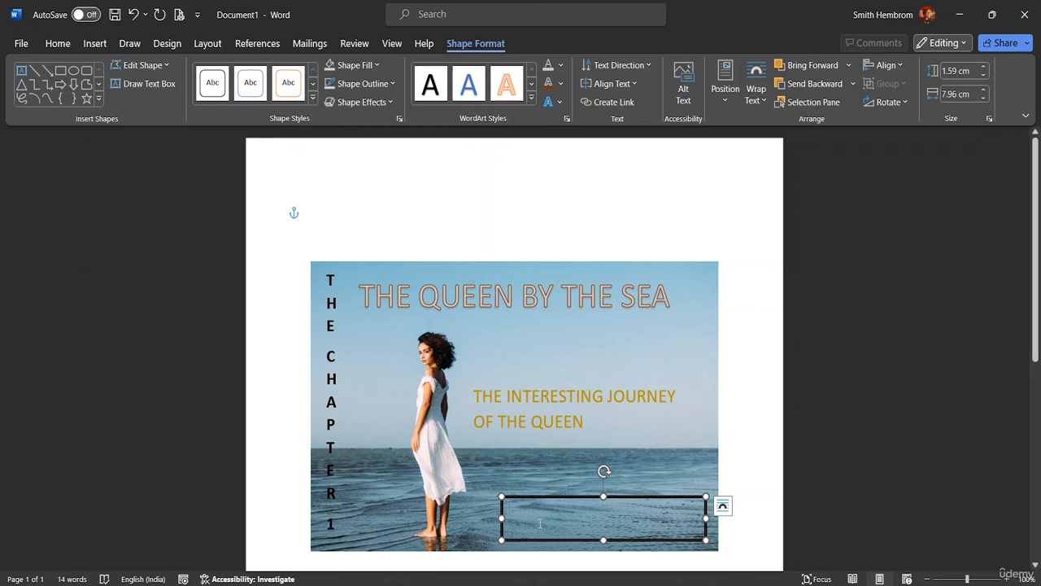
Enter "PATTAYA, THAILAND" in the outlined text box over the water.
{"action": "type", "text": "PA"}
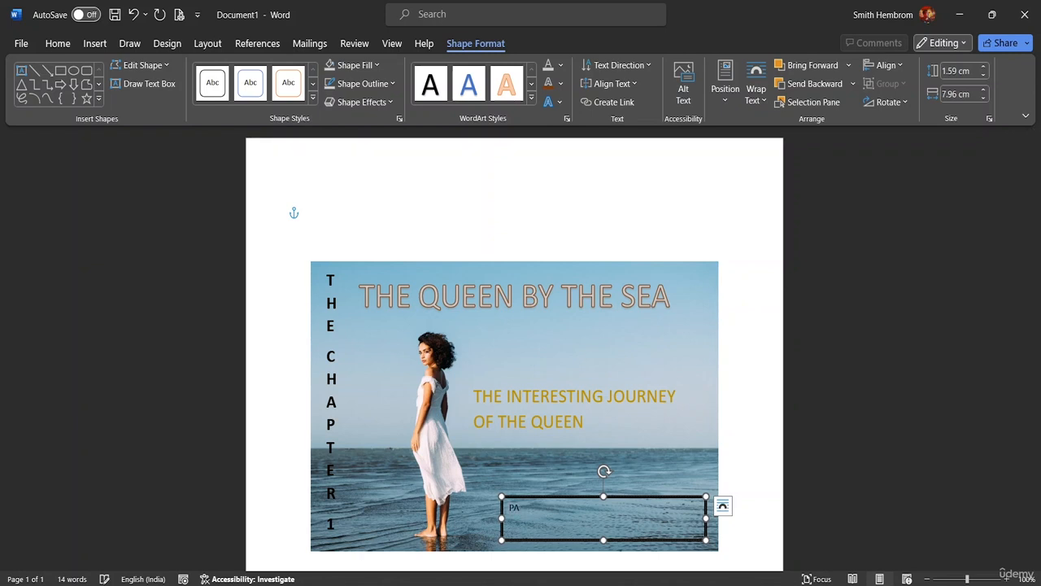
{"action": "type", "text": "TT"}
{"action": "type", "text": "AYA"}
{"action": "type", "text": ", TAHI"}
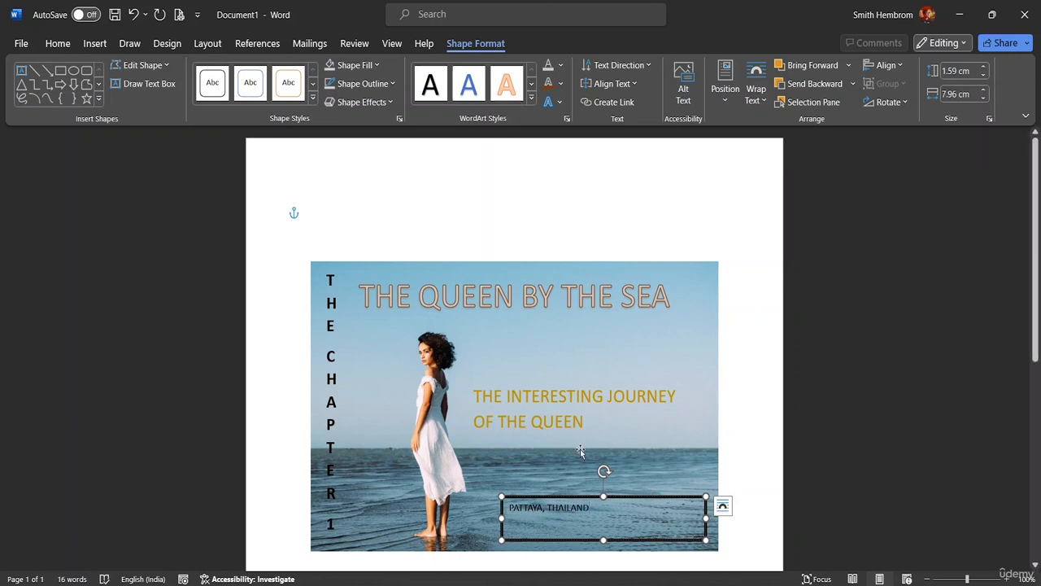
Format the "PATTAYA, THAILAND" text as 24 pt, bold and white.
{"action": "left_click_drag", "start_coordinate": [595, 509], "coordinate": [506, 507]}
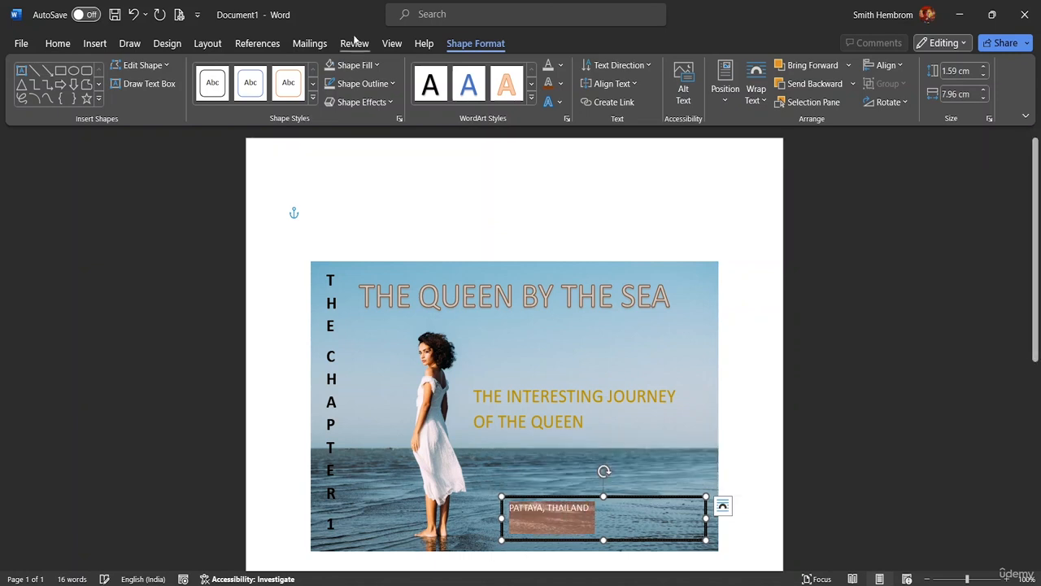
{"action": "left_click", "coordinate": [72, 45]}
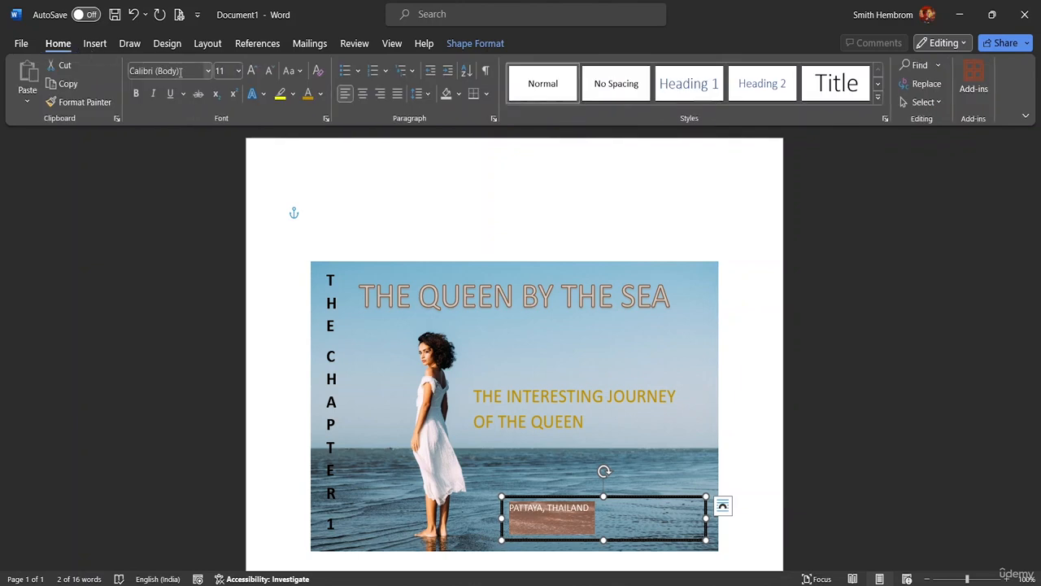
{"action": "left_click", "coordinate": [238, 71]}
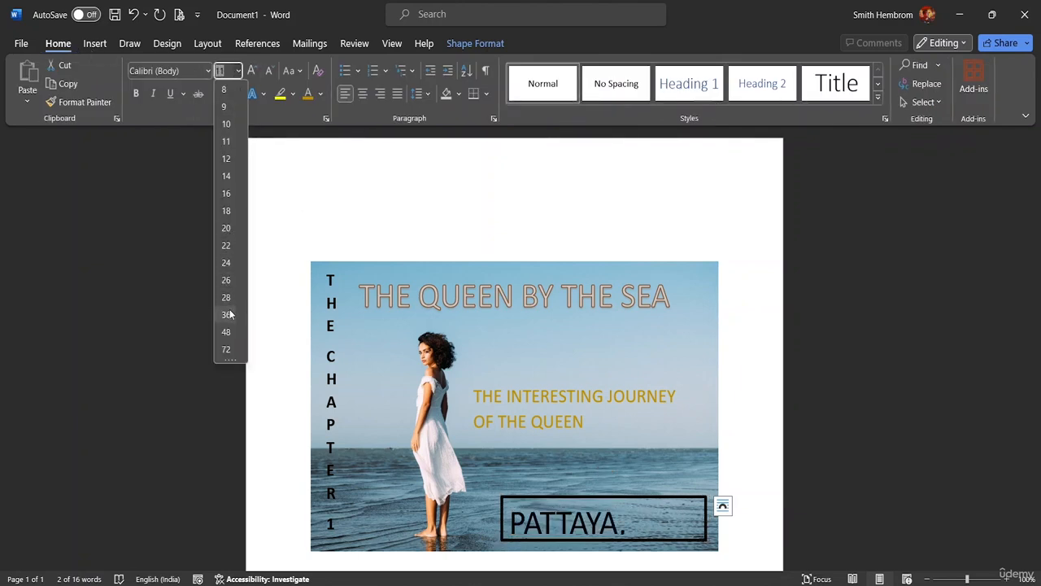
{"action": "left_click", "coordinate": [218, 269]}
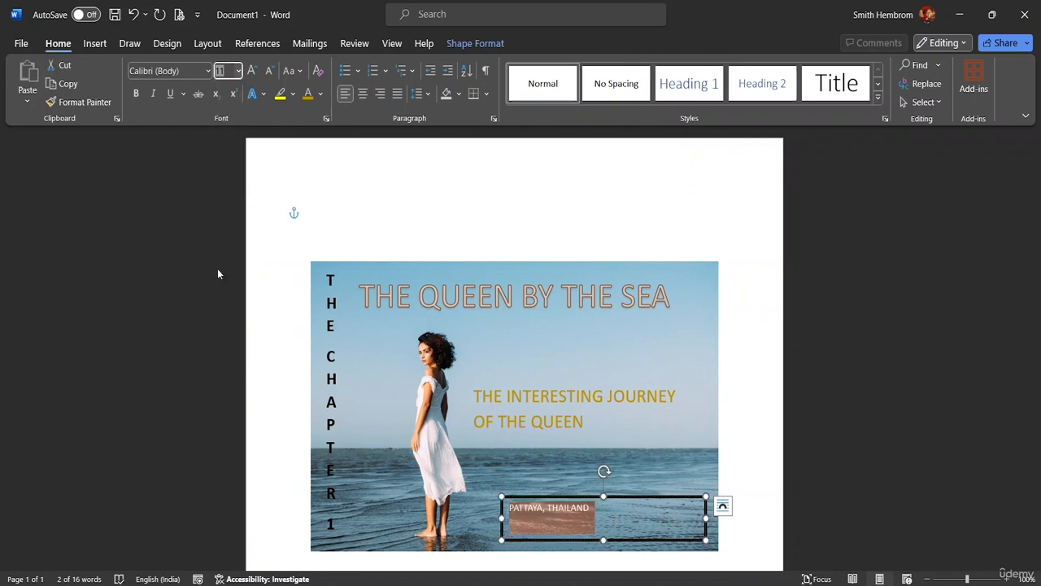
{"action": "left_click", "coordinate": [136, 94]}
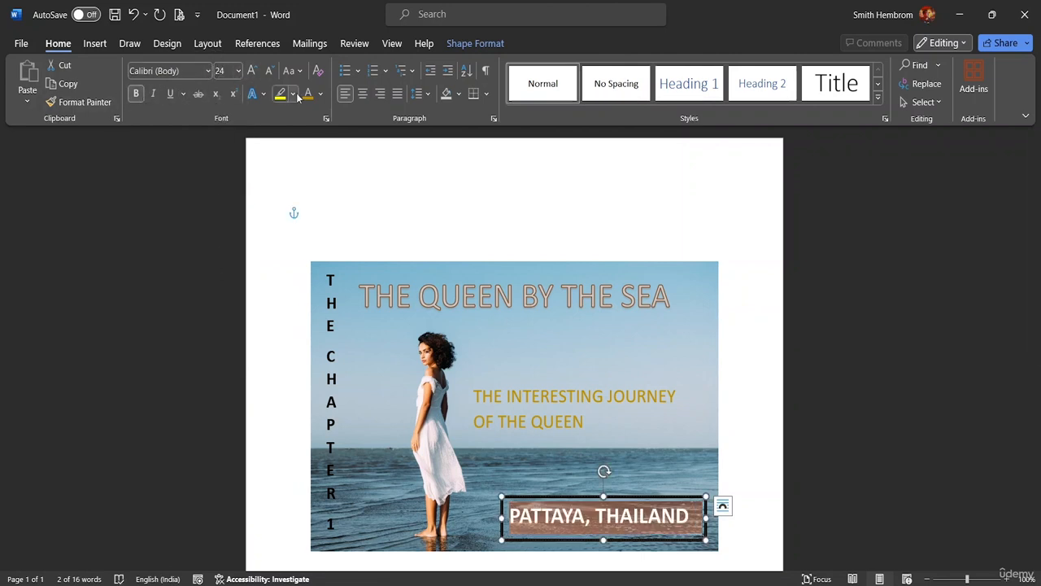
{"action": "left_click", "coordinate": [322, 94]}
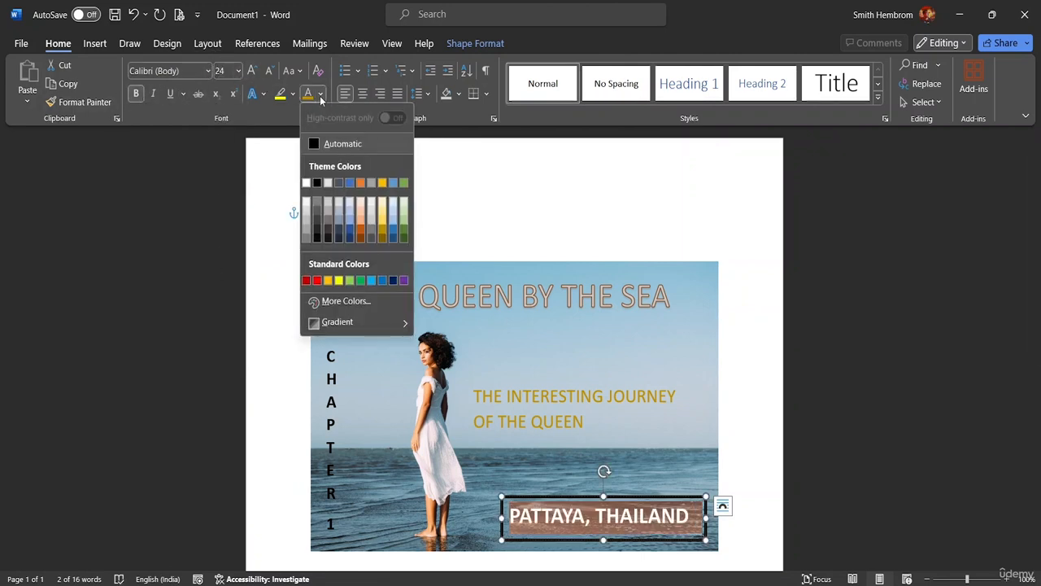
{"action": "left_click", "coordinate": [306, 184]}
{"action": "left_click", "coordinate": [309, 213]}
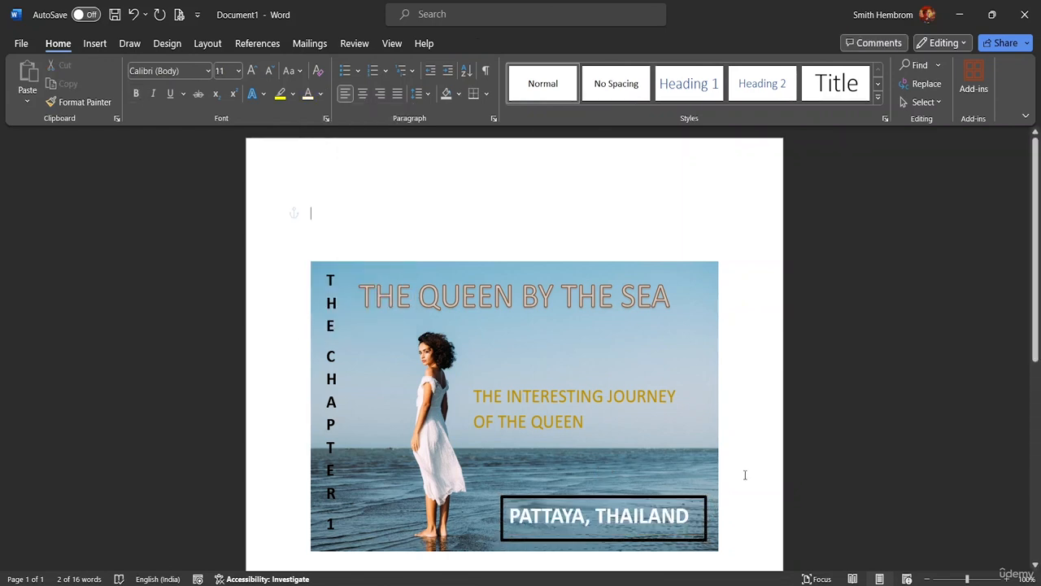
Shift the "PATTAYA, THAILAND" box slightly down and tighten its height and width around the text.
{"action": "left_click", "coordinate": [504, 497]}
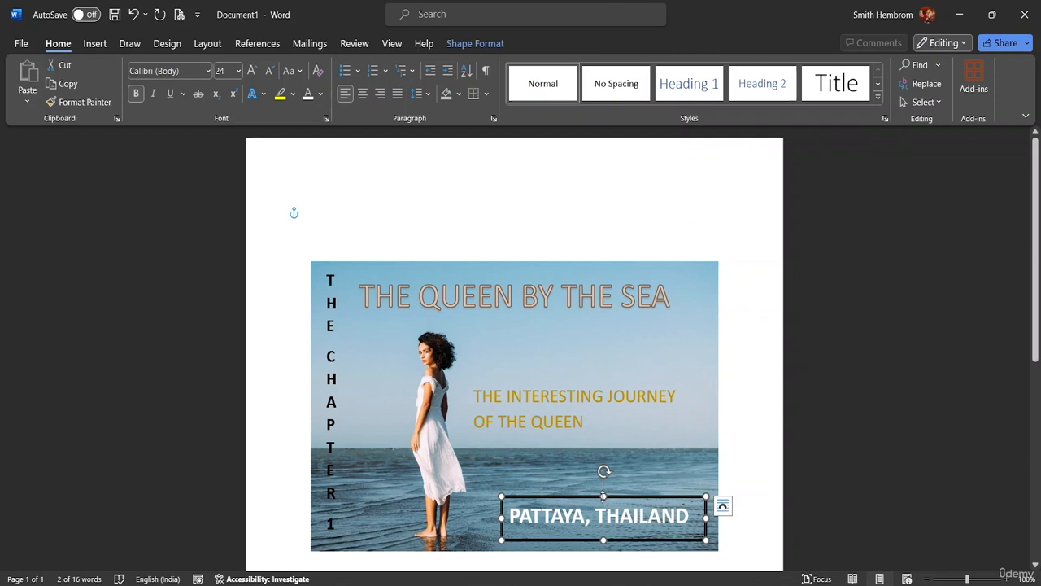
{"action": "mouse_move", "coordinate": [580, 502]}
{"action": "left_mouse_down"}
{"action": "mouse_move", "coordinate": [594, 508]}
{"action": "mouse_move", "coordinate": [591, 497]}
{"action": "mouse_move", "coordinate": [584, 510]}
{"action": "left_mouse_up"}
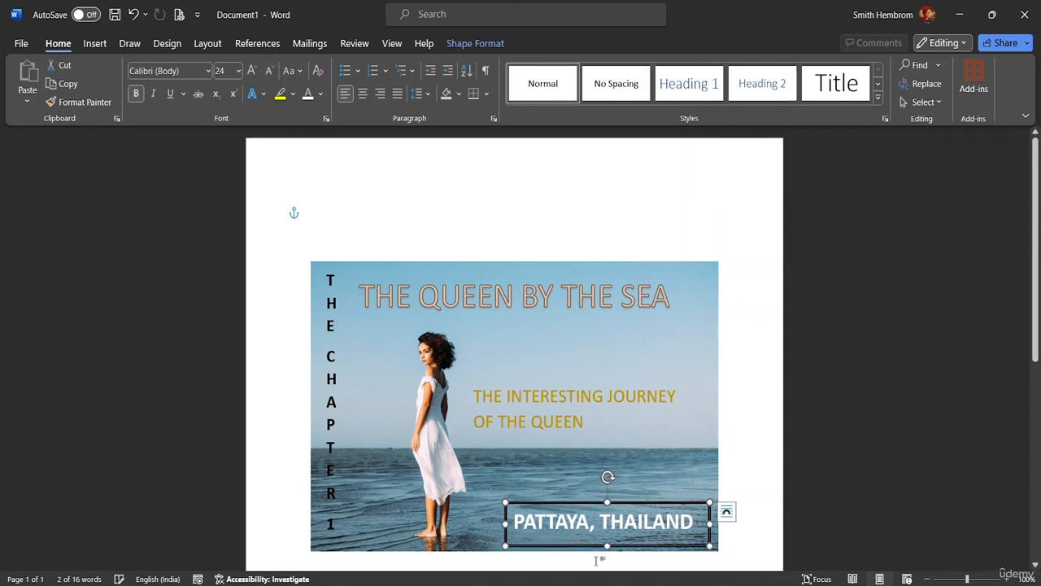
{"action": "left_click_drag", "start_coordinate": [606, 544], "coordinate": [606, 538]}
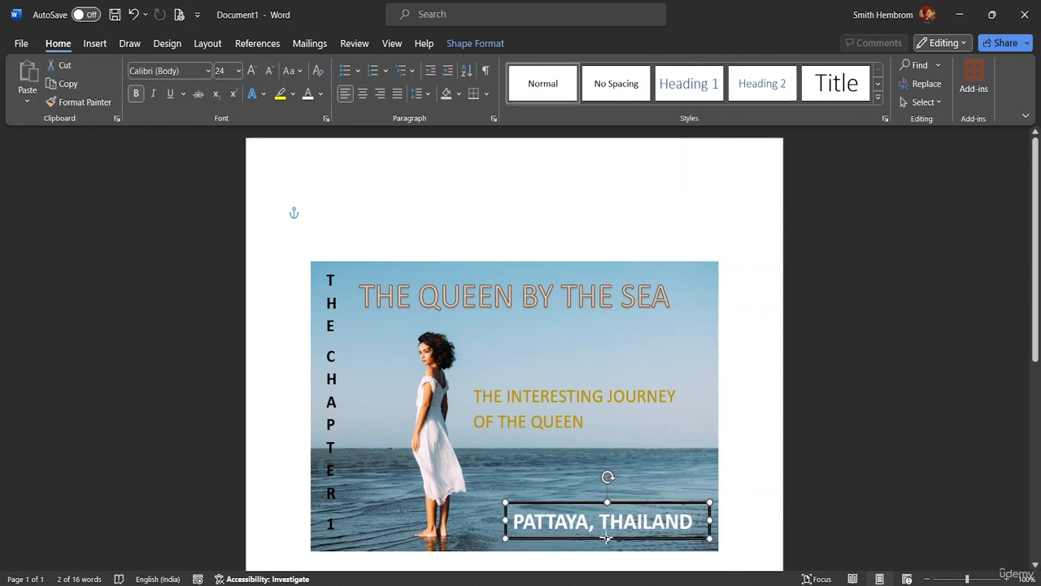
{"action": "left_click_drag", "start_coordinate": [710, 521], "coordinate": [704, 520]}
{"action": "left_click_drag", "start_coordinate": [505, 521], "coordinate": [504, 521]}
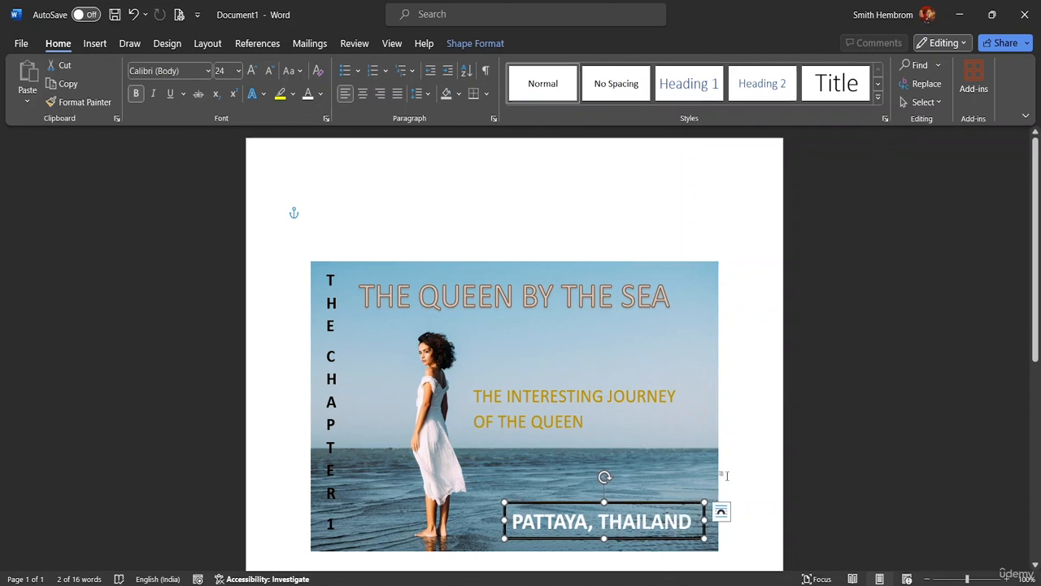
{"action": "left_click", "coordinate": [887, 511]}
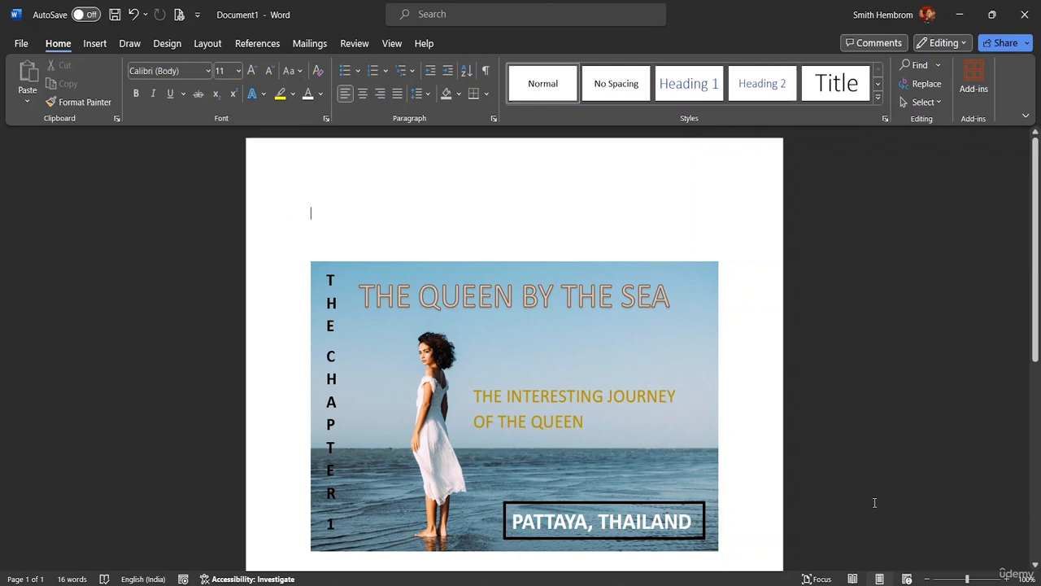
Draw a straight horizontal line about 9.2 cm long beneath the "THE INTERESTING JOURNEY OF THE QUEEN" text.
{"action": "scroll", "coordinate": [471, 264], "scroll_direction": "down", "scroll_amount": 4}
{"action": "scroll", "coordinate": [537, 239], "scroll_direction": "up", "scroll_amount": 3}
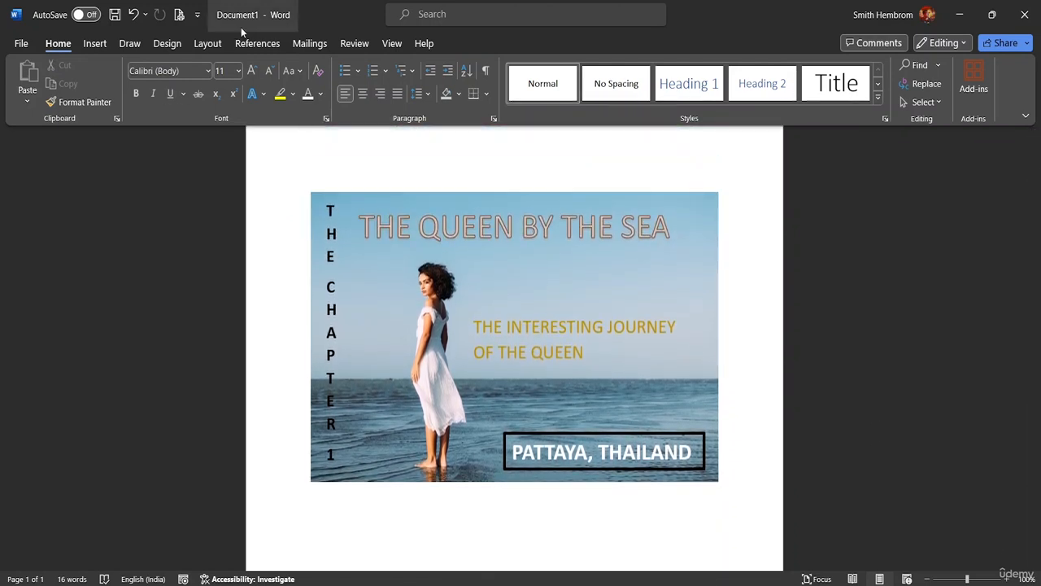
{"action": "left_click", "coordinate": [97, 46]}
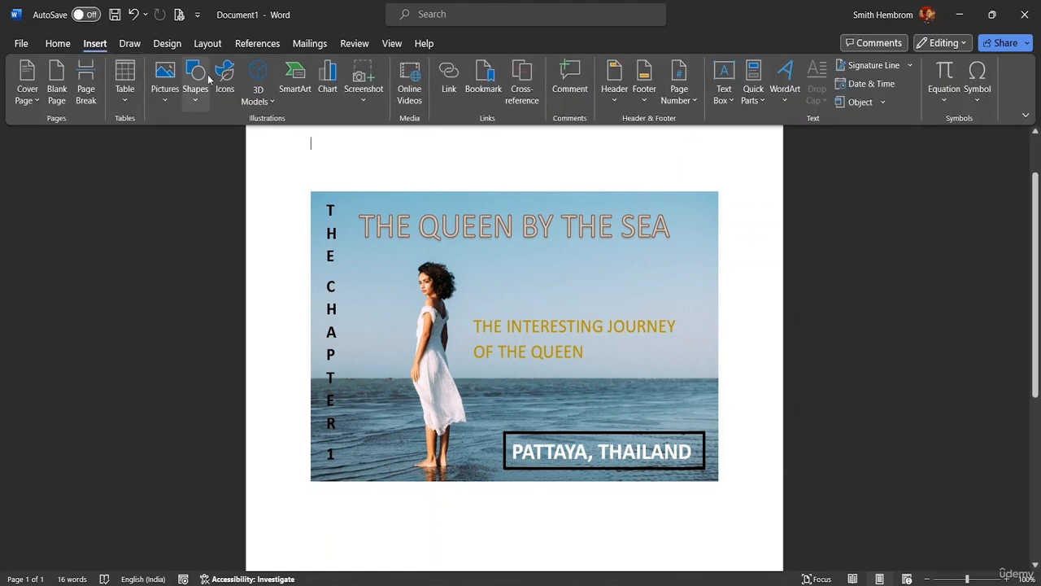
{"action": "left_click", "coordinate": [194, 96]}
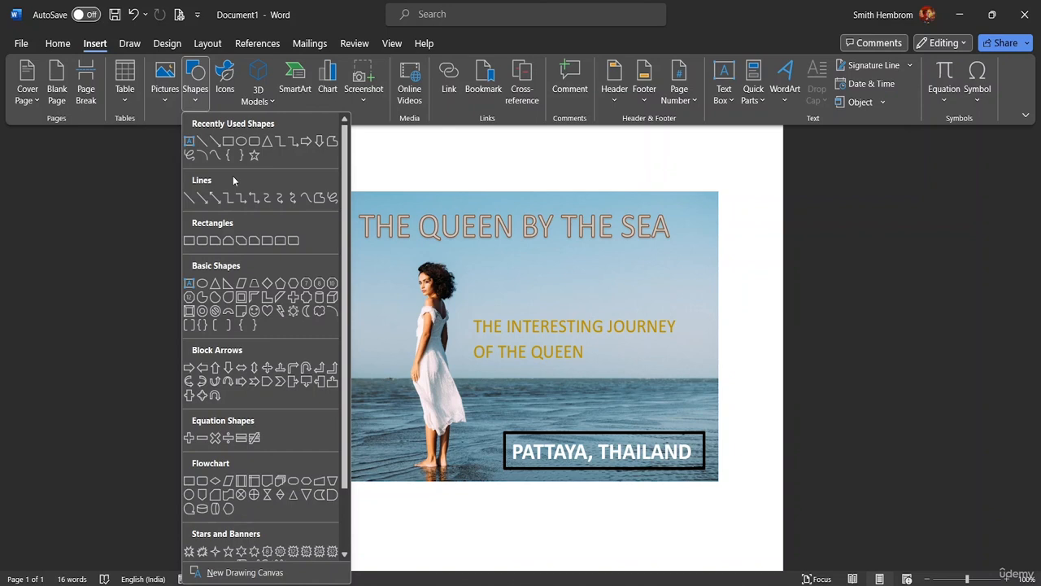
{"action": "scroll", "coordinate": [221, 311], "scroll_direction": "down", "scroll_amount": 2}
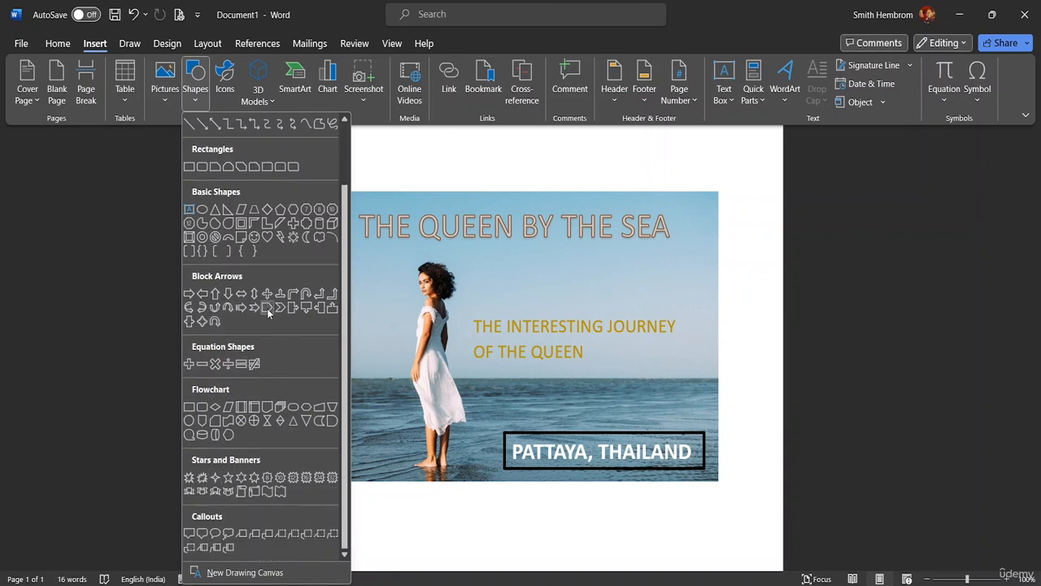
{"action": "scroll", "coordinate": [270, 309], "scroll_direction": "up", "scroll_amount": 2}
{"action": "left_click", "coordinate": [191, 198]}
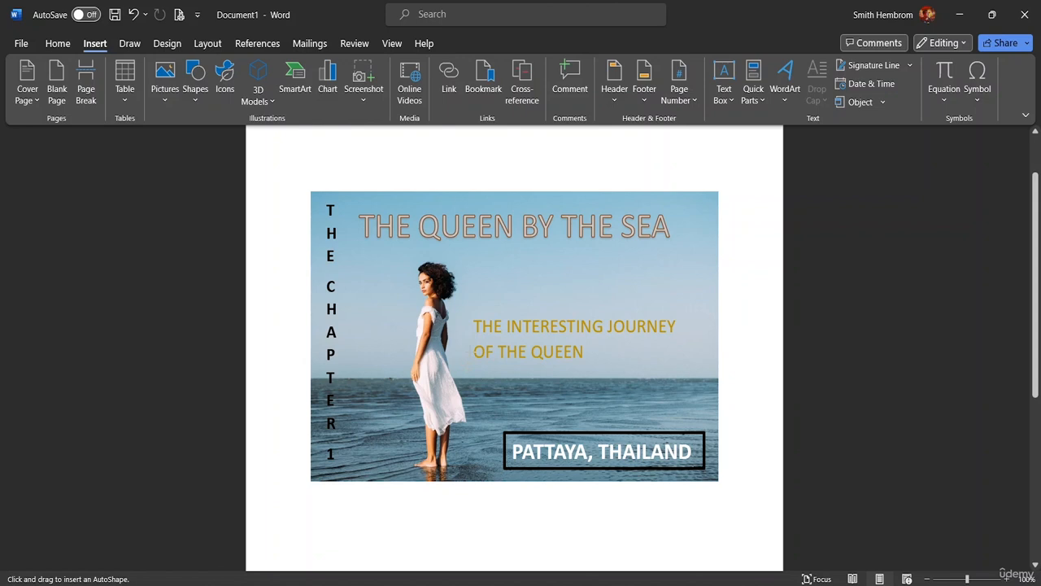
{"action": "left_click_drag", "start_coordinate": [469, 363], "coordinate": [482, 364]}
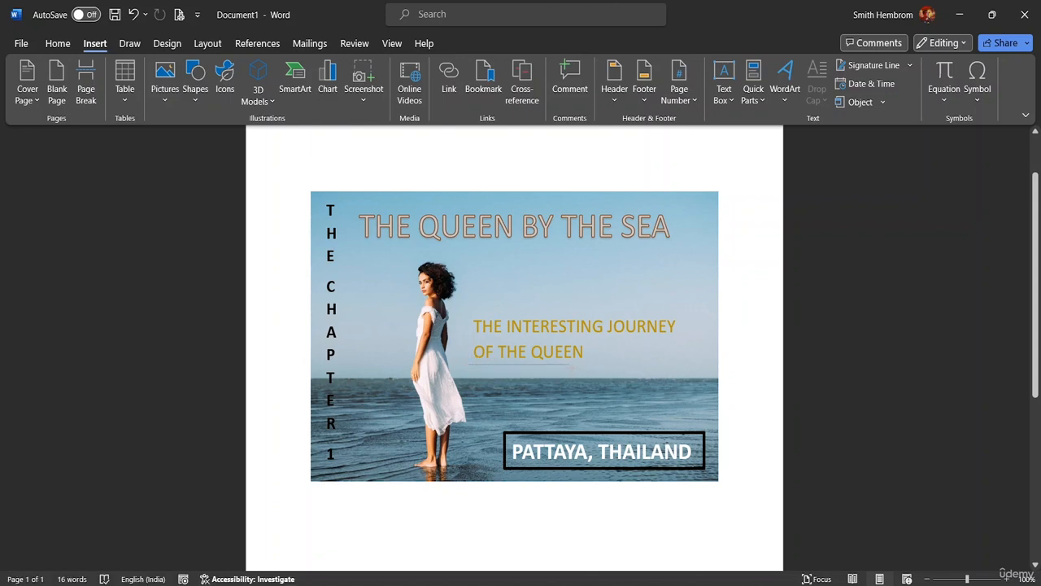
{"action": "left_click_drag", "start_coordinate": [571, 364], "coordinate": [703, 363]}
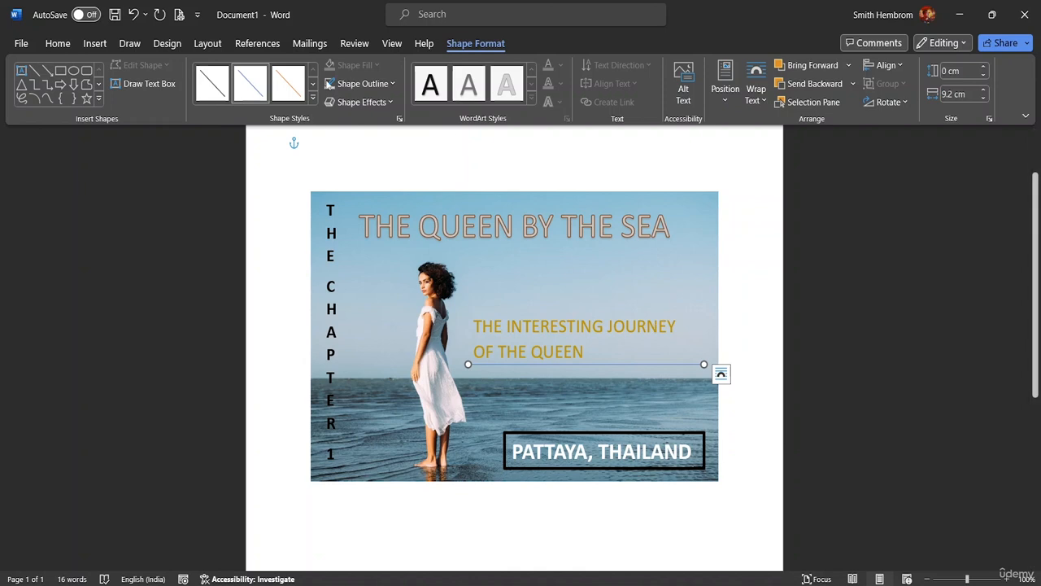
Set the line under the subtitle to 3 pt weight and the darkest orange theme shade.
{"action": "left_click", "coordinate": [386, 83]}
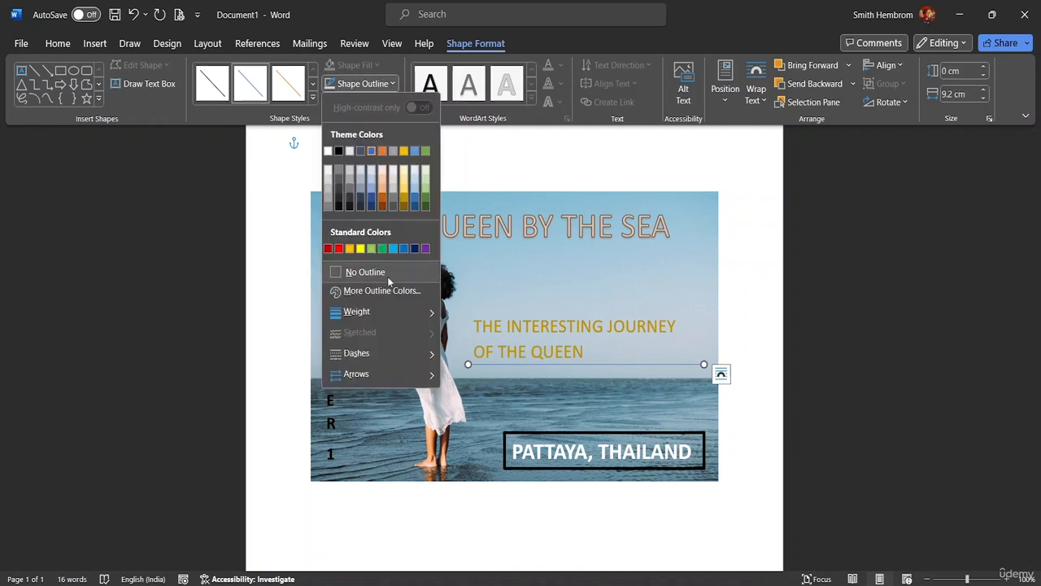
{"action": "mouse_move", "coordinate": [391, 307]}
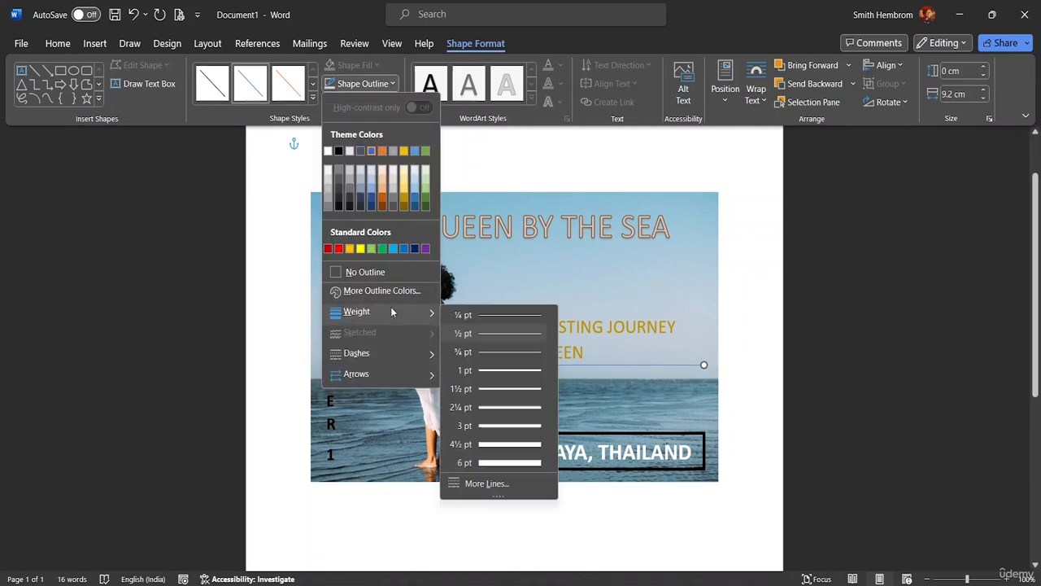
{"action": "left_click", "coordinate": [483, 423]}
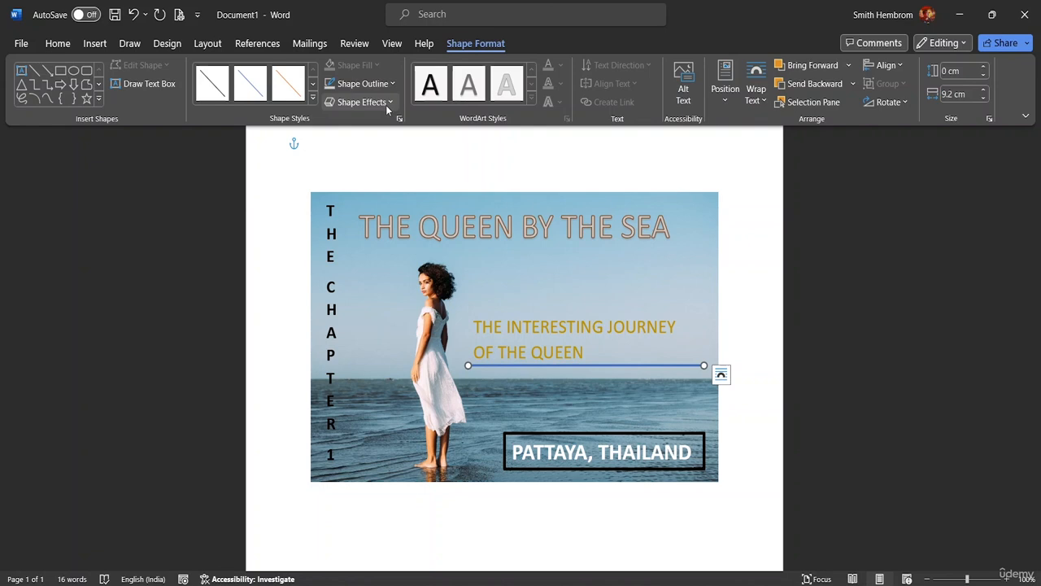
{"action": "left_click", "coordinate": [363, 83]}
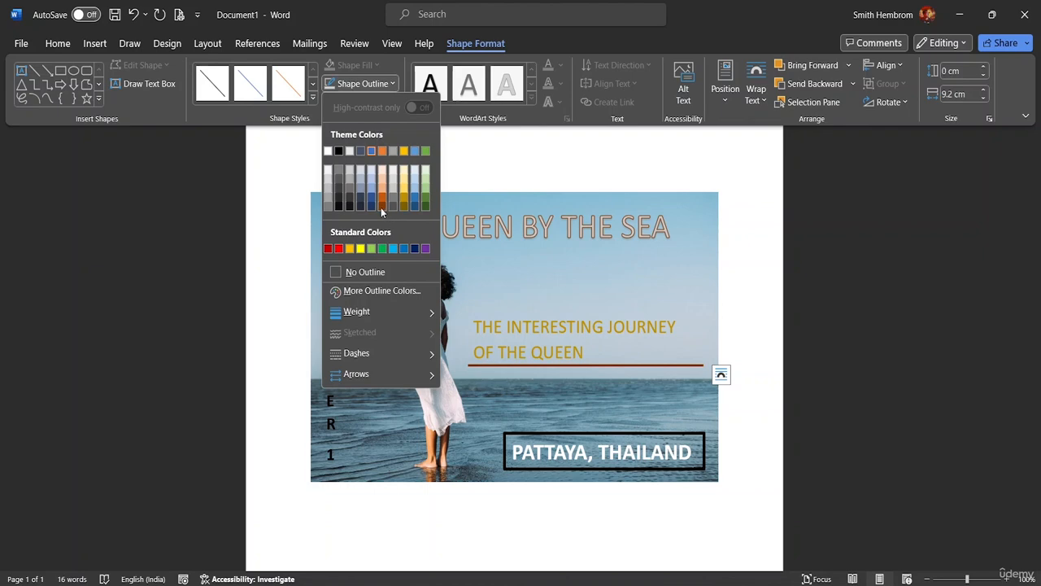
{"action": "left_click", "coordinate": [381, 207]}
{"action": "left_click", "coordinate": [728, 328]}
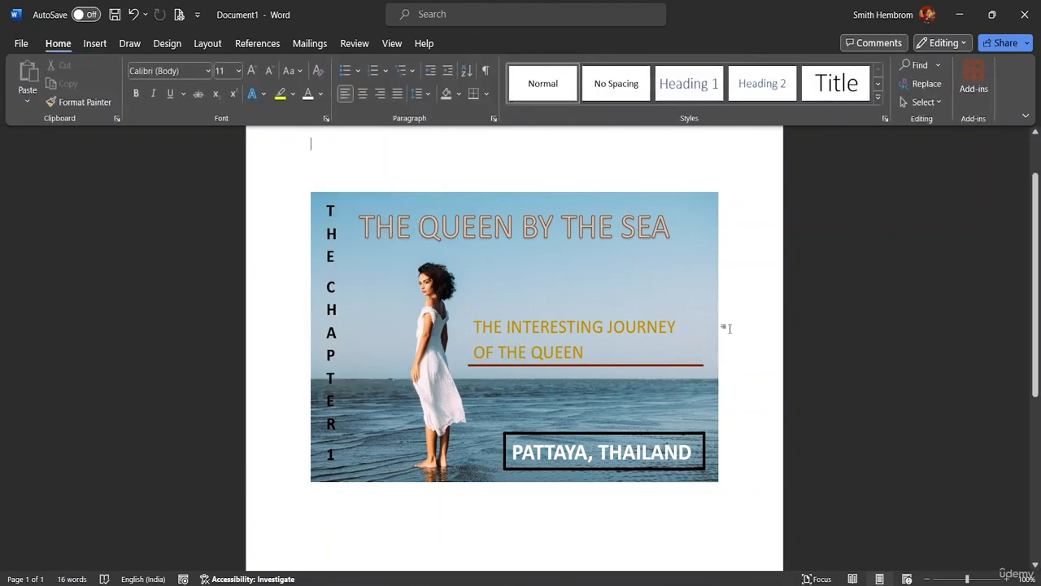
Make the "THE INTERESTING JOURNEY OF THE QUEEN" text bold and italic.
{"action": "left_click_drag", "start_coordinate": [585, 353], "coordinate": [473, 327]}
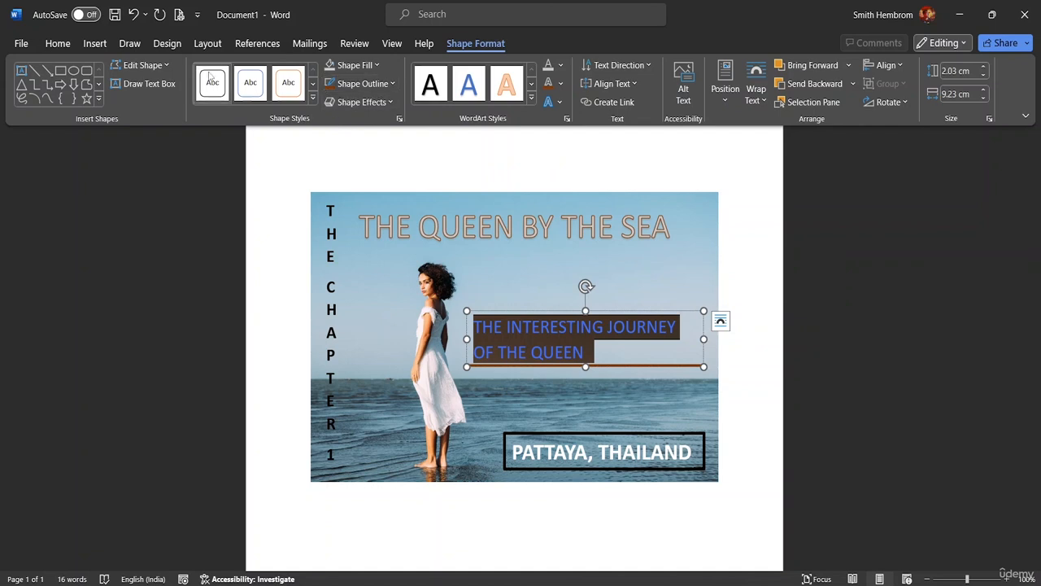
{"action": "left_click", "coordinate": [57, 43]}
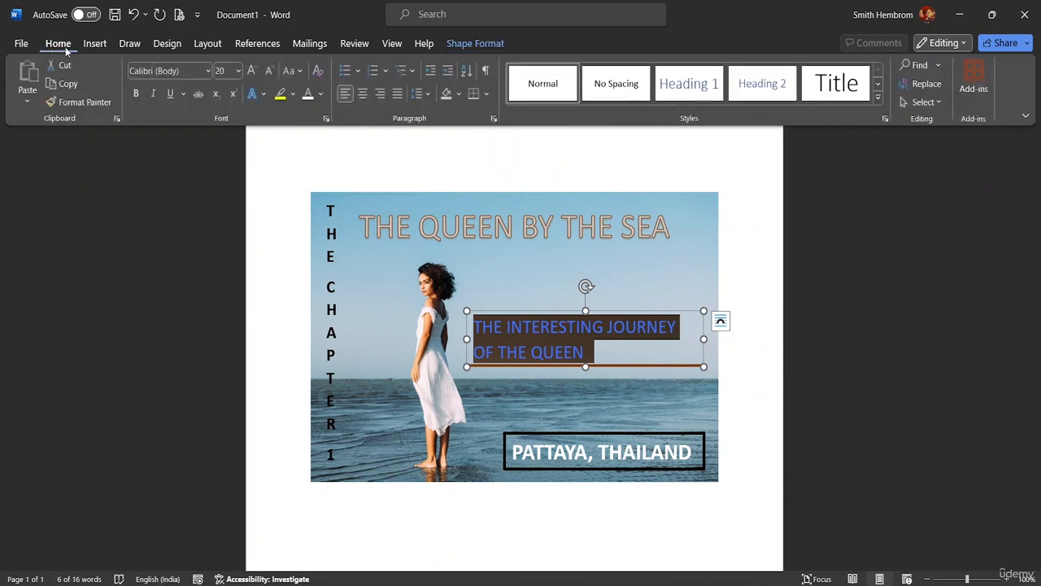
{"action": "left_click", "coordinate": [135, 94]}
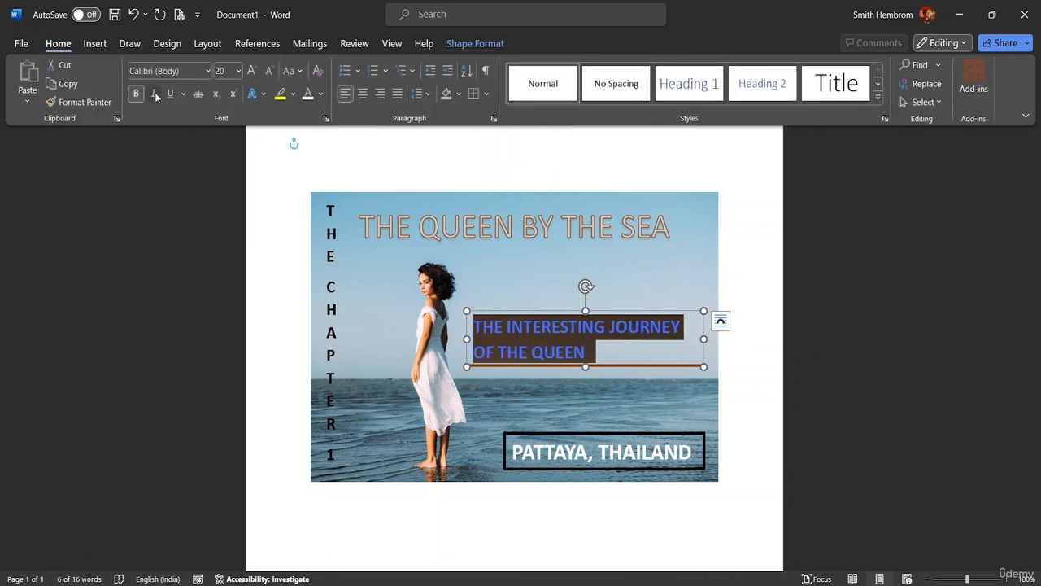
{"action": "left_click", "coordinate": [154, 95]}
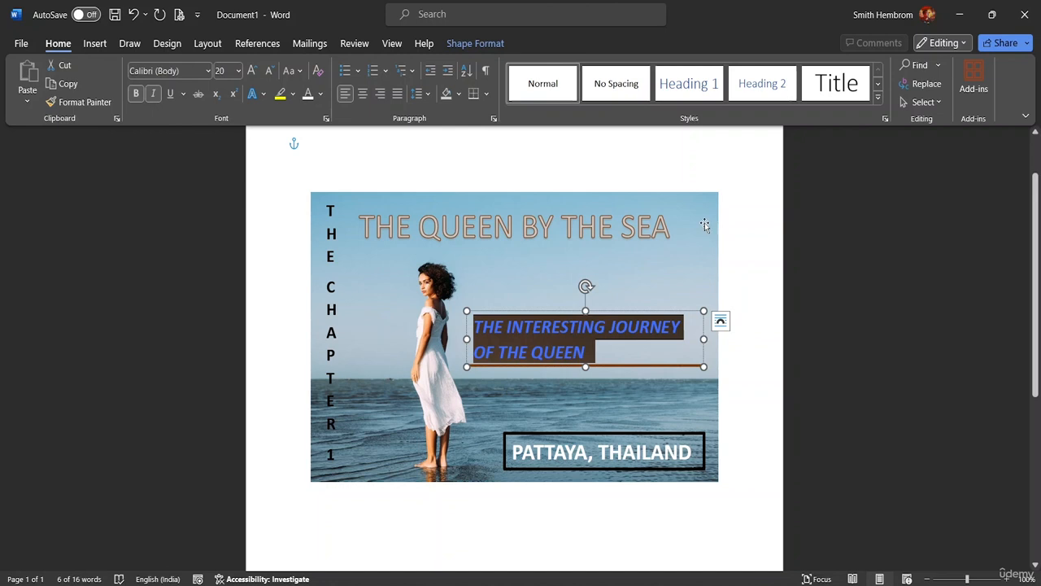
{"action": "left_click", "coordinate": [835, 238]}
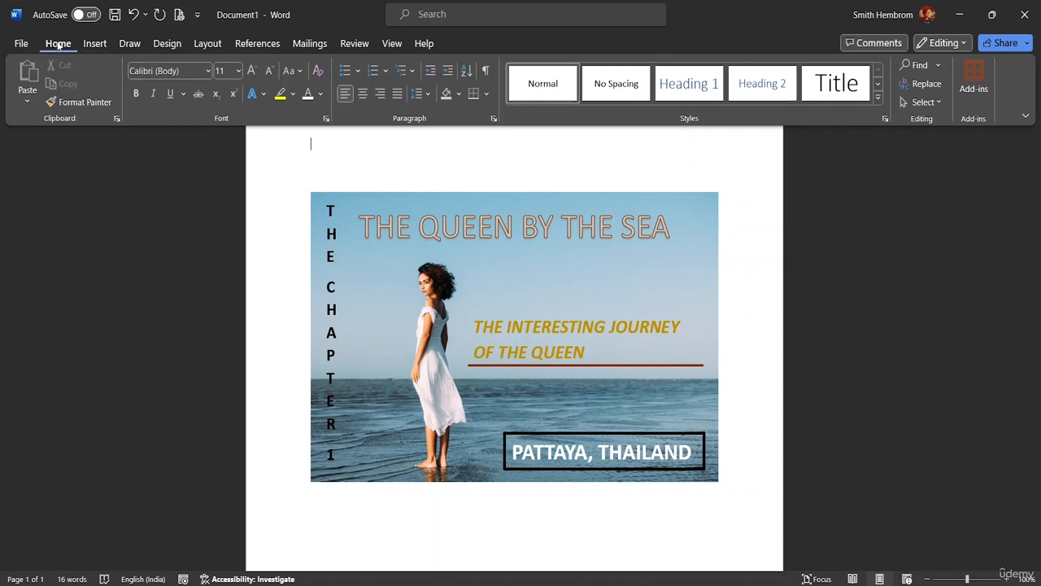
Start saving a copy of the document and choose the "MS Word Advanced Resource File" folder as its location.
{"action": "left_click", "coordinate": [21, 45]}
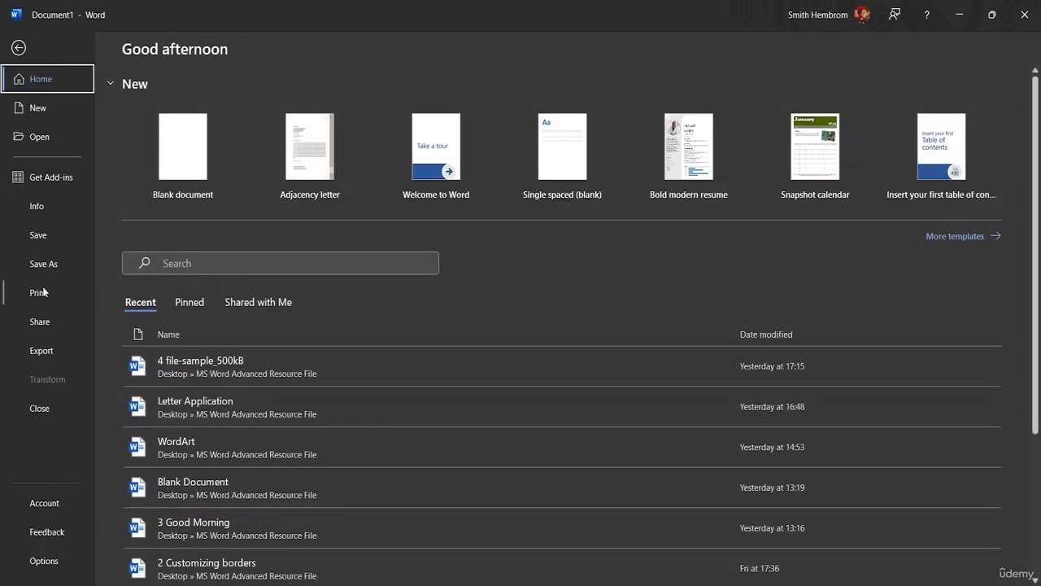
{"action": "left_click", "coordinate": [44, 262]}
{"action": "left_click", "coordinate": [168, 289]}
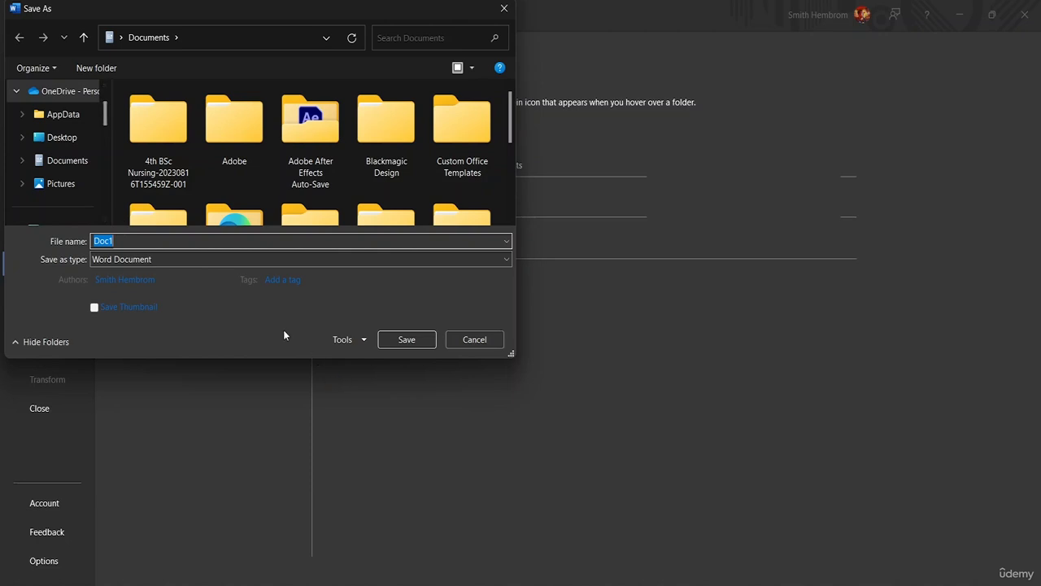
{"action": "scroll", "coordinate": [139, 128], "scroll_direction": "down", "scroll_amount": 5}
{"action": "scroll", "coordinate": [71, 150], "scroll_direction": "down", "scroll_amount": 5}
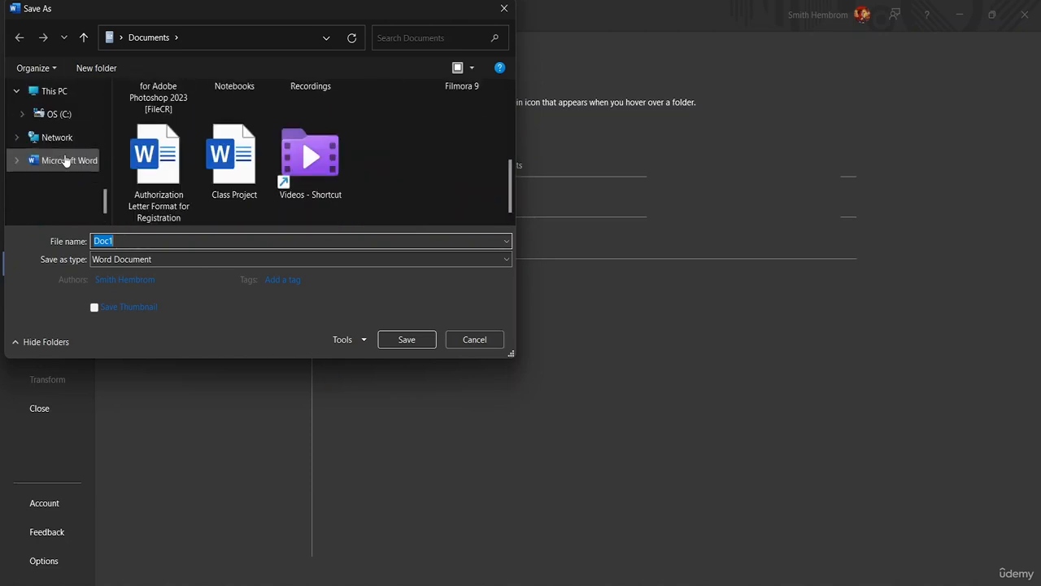
{"action": "scroll", "coordinate": [65, 164], "scroll_direction": "up", "scroll_amount": 3}
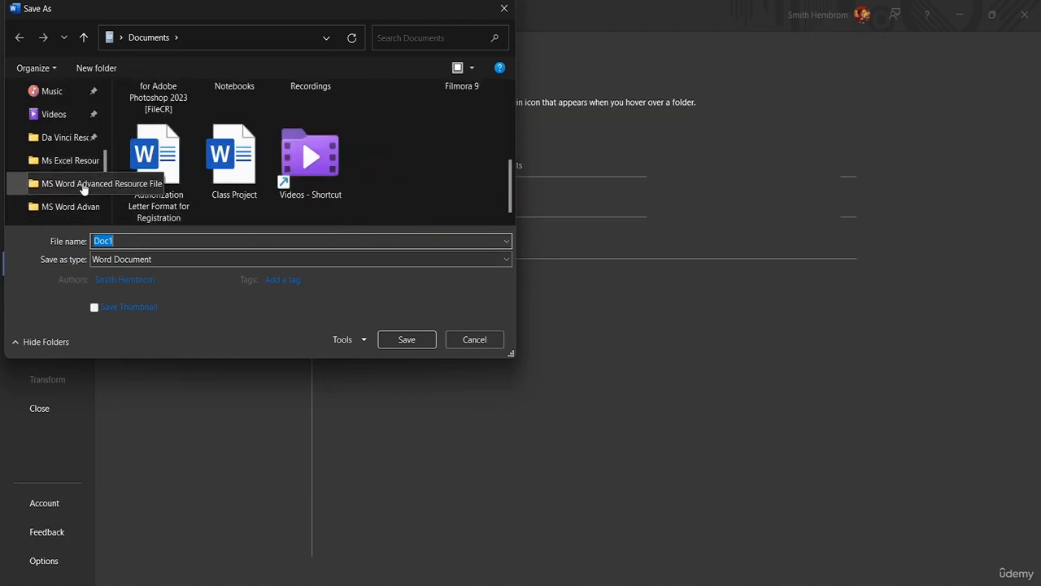
{"action": "left_click", "coordinate": [82, 184]}
Name the file "Text inside Image" and save it as a Word Document.
{"action": "left_click", "coordinate": [138, 239]}
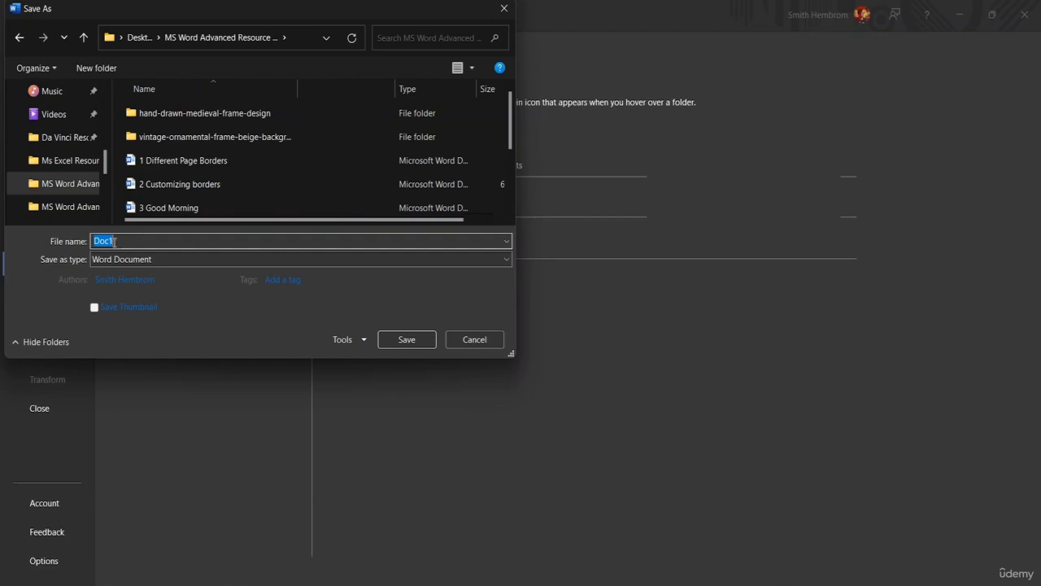
{"action": "key", "text": "BackSpace"}
{"action": "type", "text": "tExt innside Image"}
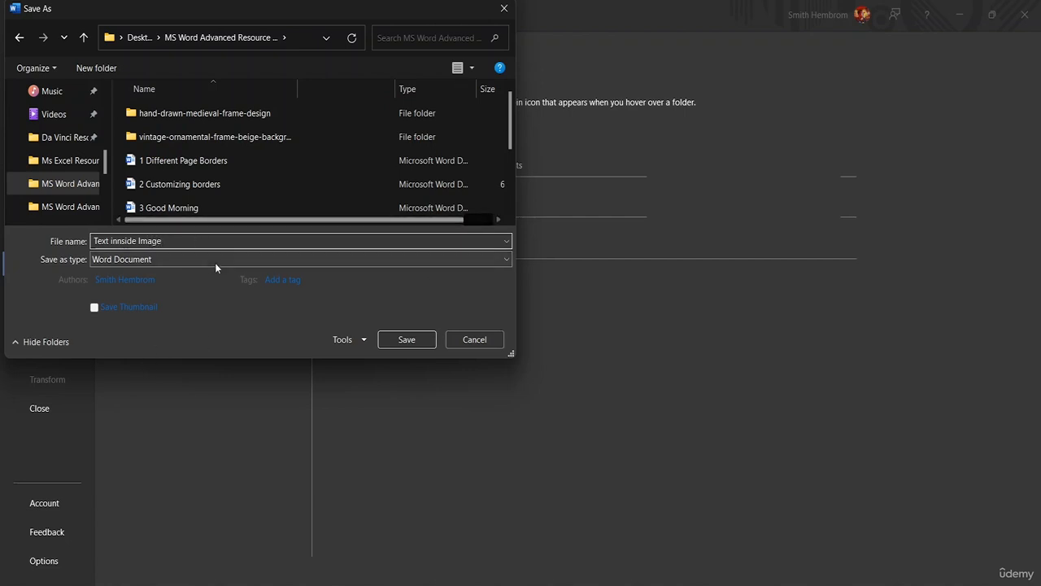
{"action": "left_click", "coordinate": [117, 241]}
{"action": "key", "text": "BackSpace"}
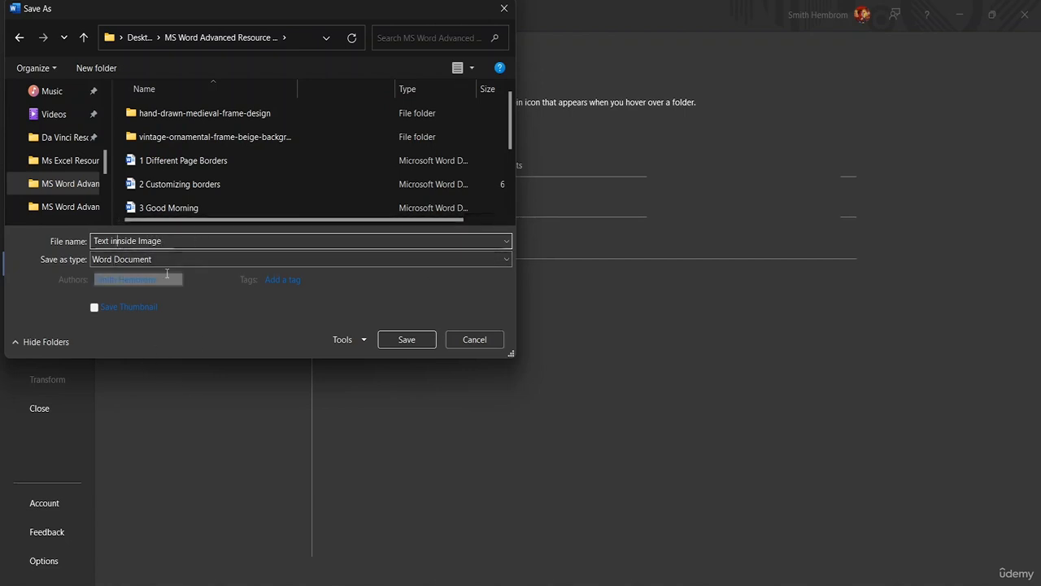
{"action": "left_click", "coordinate": [419, 338]}
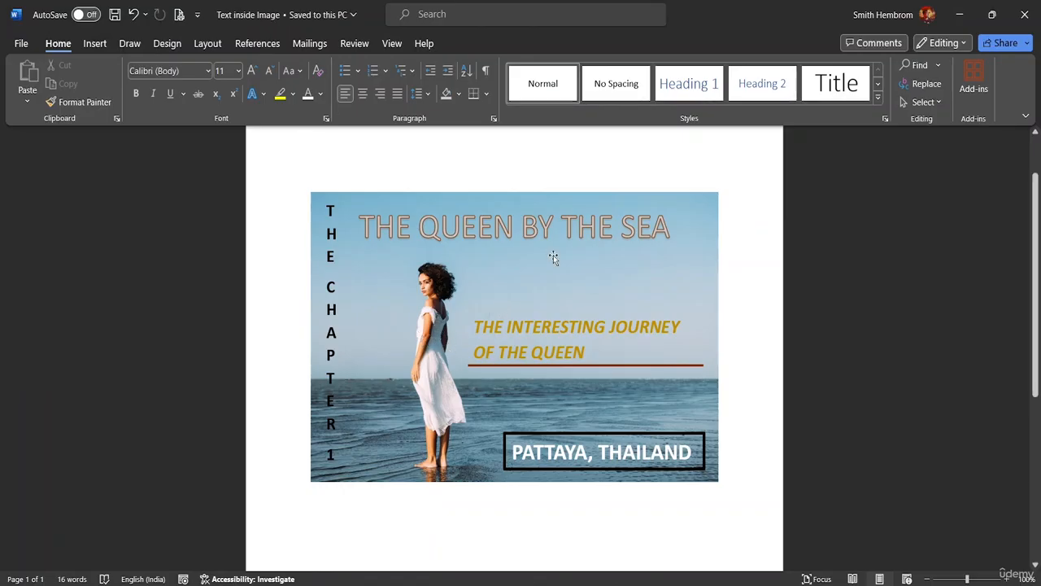
Give the beach picture a light orange border using a colour from the standard colour palette.
{"action": "left_click", "coordinate": [315, 196]}
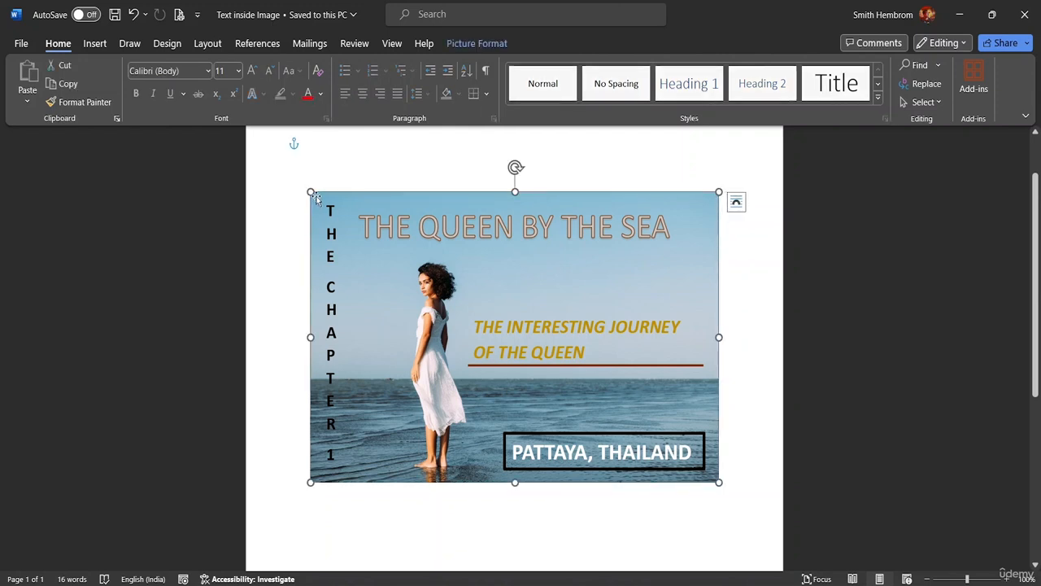
{"action": "left_click", "coordinate": [484, 44]}
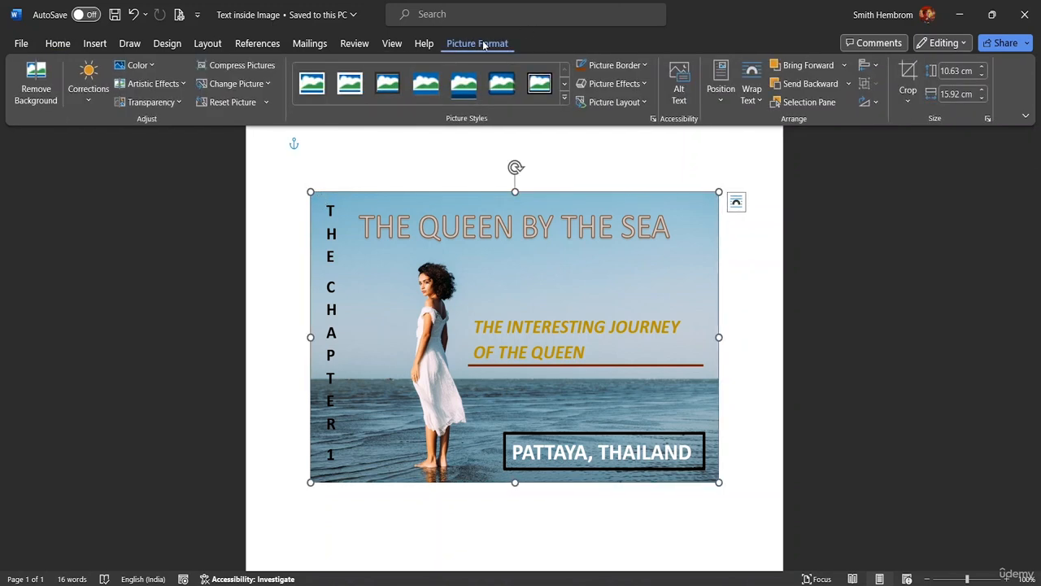
{"action": "left_click", "coordinate": [638, 68]}
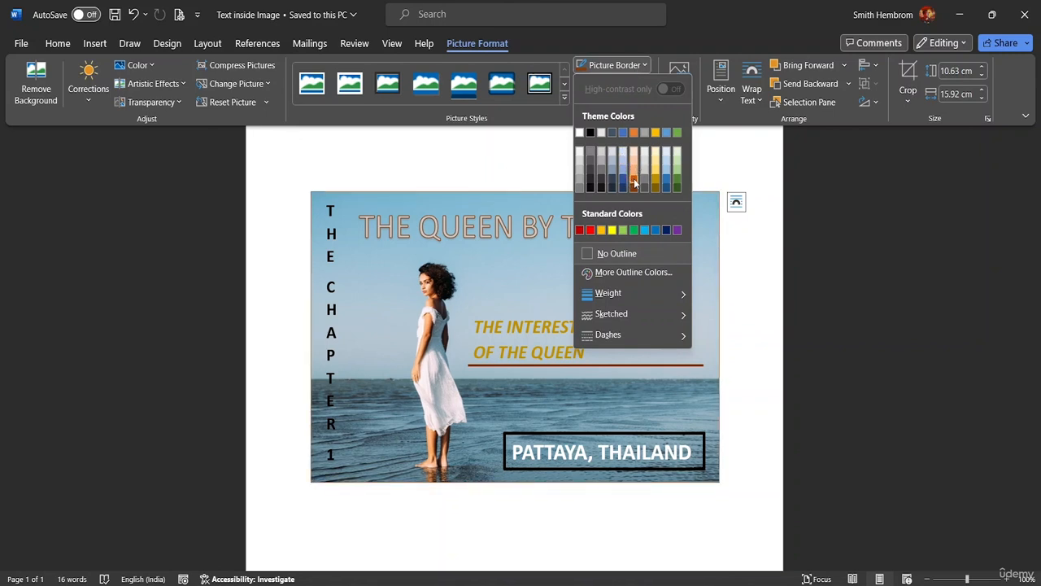
{"action": "left_click", "coordinate": [616, 273]}
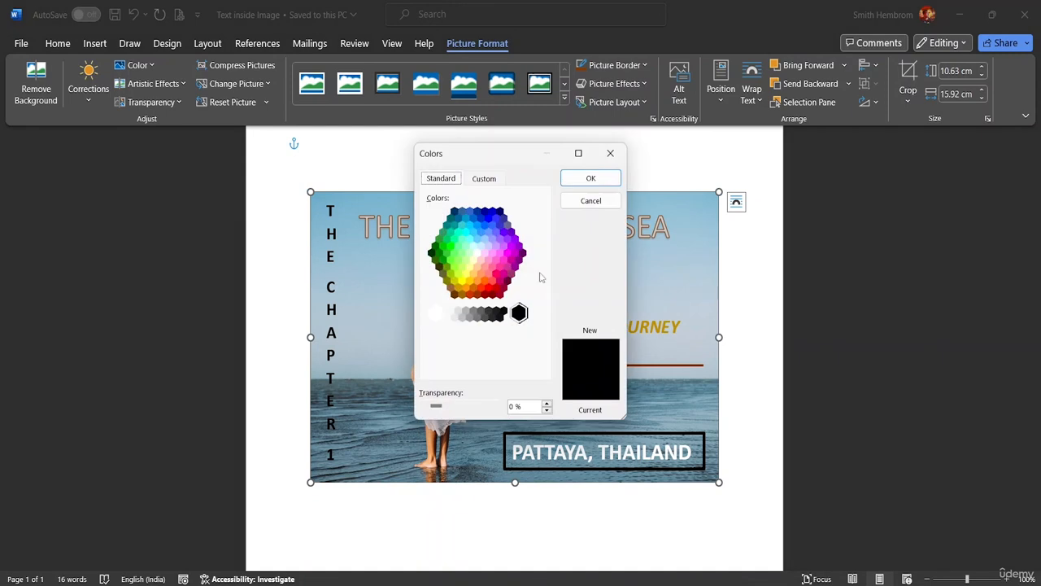
{"action": "left_click", "coordinate": [482, 268]}
{"action": "left_click", "coordinate": [473, 274]}
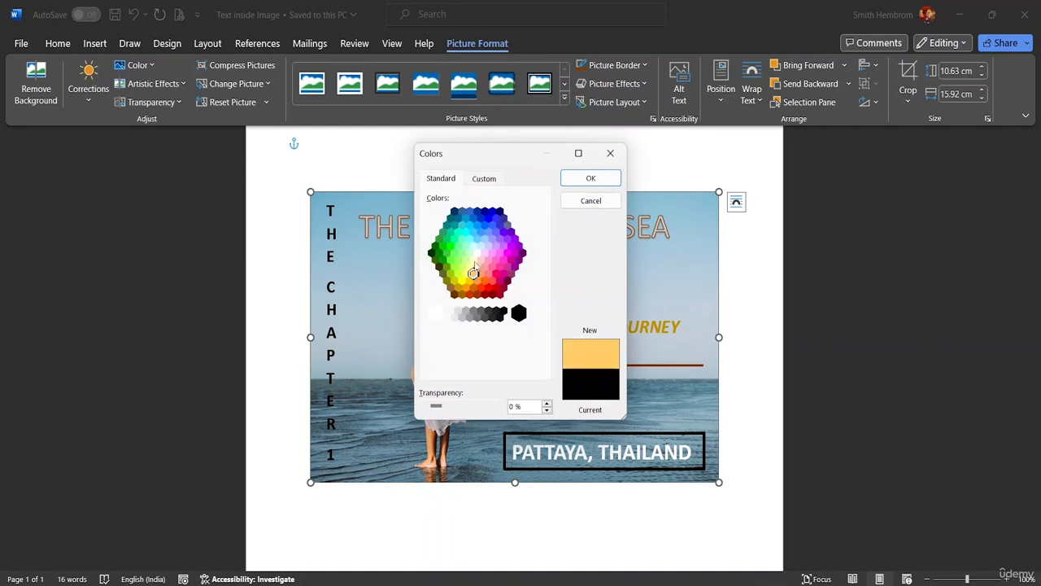
{"action": "left_click", "coordinate": [591, 178]}
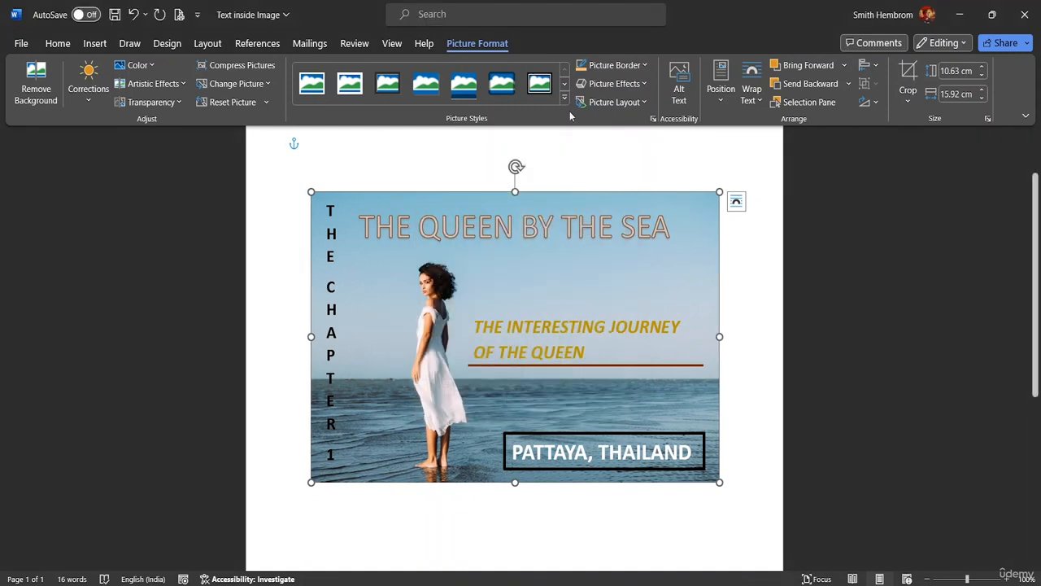
Set the beach picture's border weight to 6 pt.
{"action": "left_click", "coordinate": [642, 67]}
{"action": "mouse_move", "coordinate": [644, 331]}
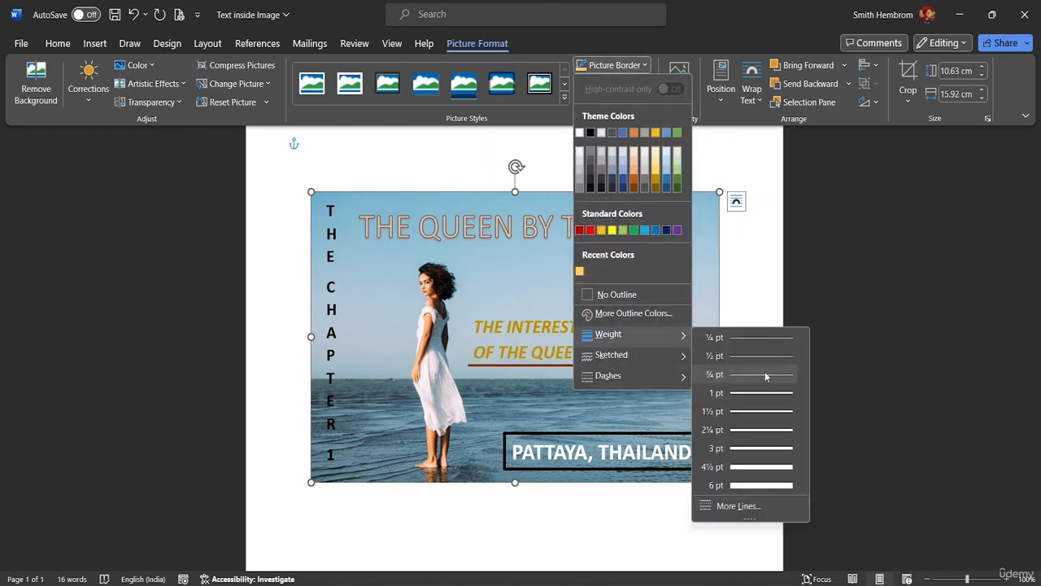
{"action": "left_click", "coordinate": [765, 492]}
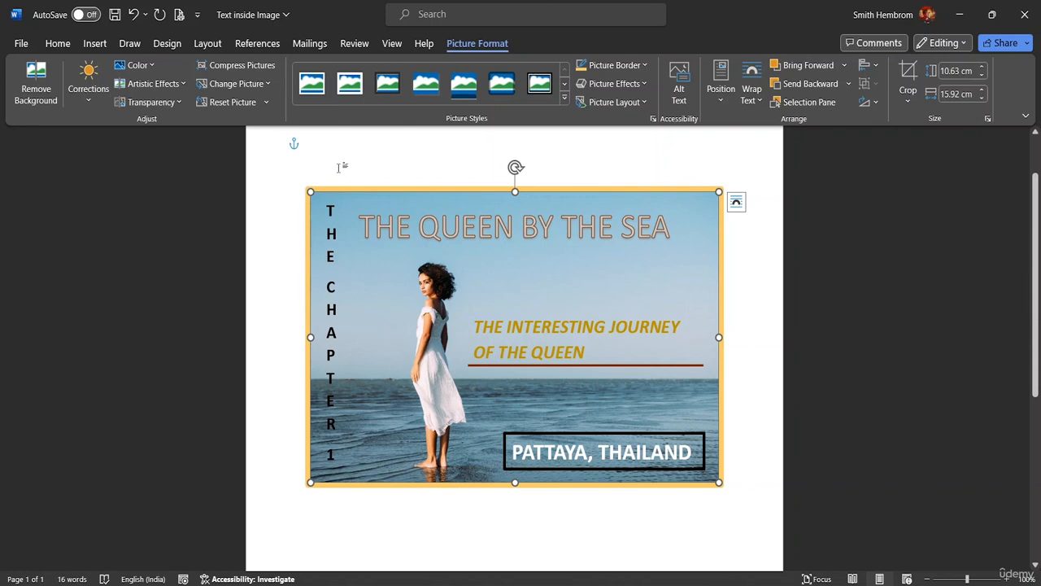
Apply the 25% sharpen correction to the beach picture and save the document.
{"action": "left_click", "coordinate": [89, 96]}
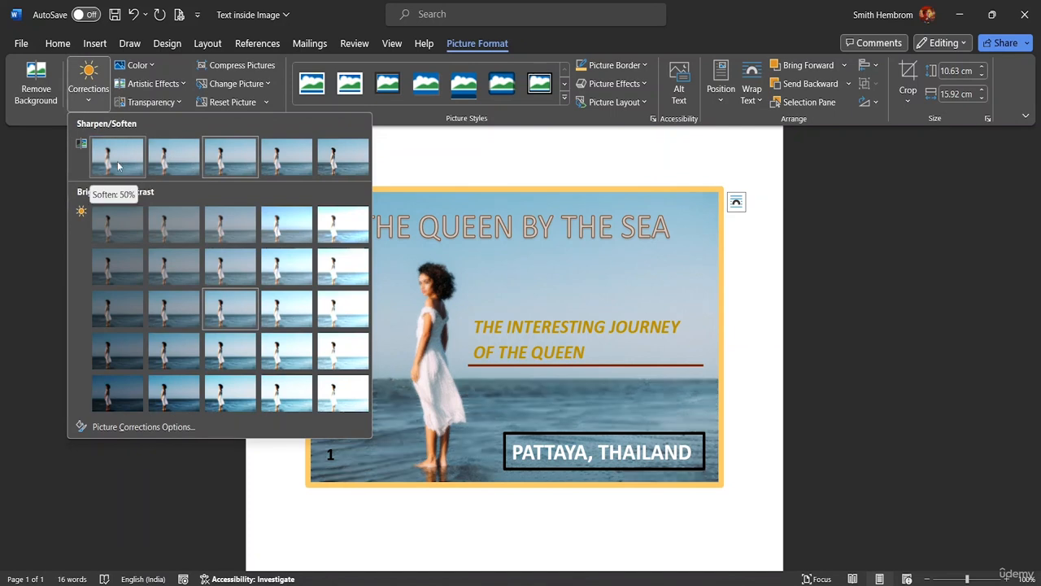
{"action": "left_click", "coordinate": [279, 156]}
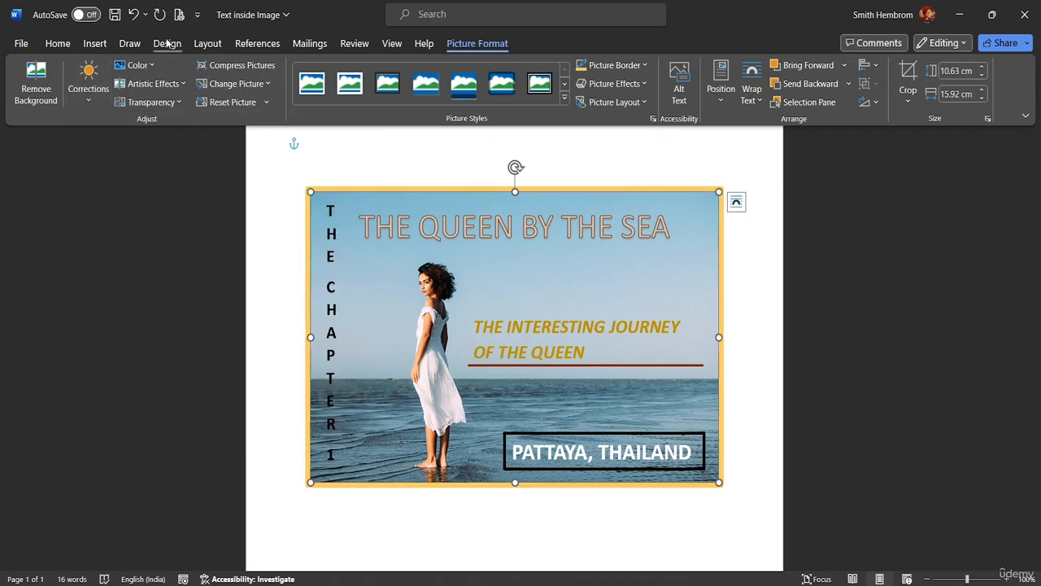
{"action": "left_click", "coordinate": [115, 16]}
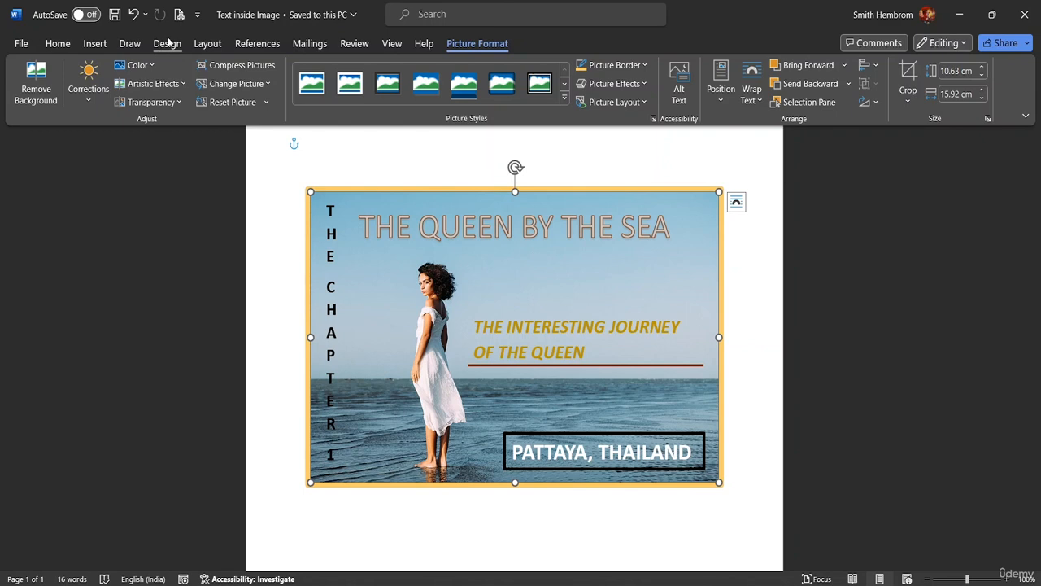